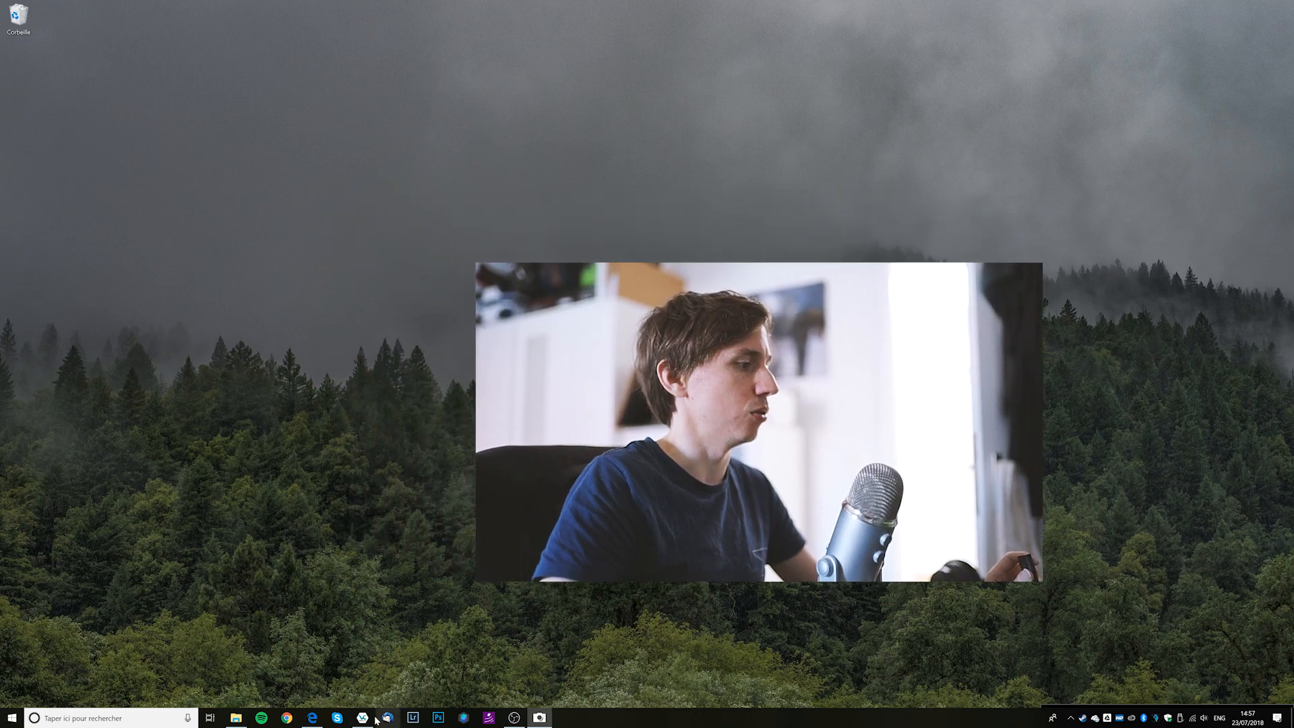
# Bring up the VeraCrypt main window from the taskbar, with no volumes mounted.
pyautogui.click(364, 717)
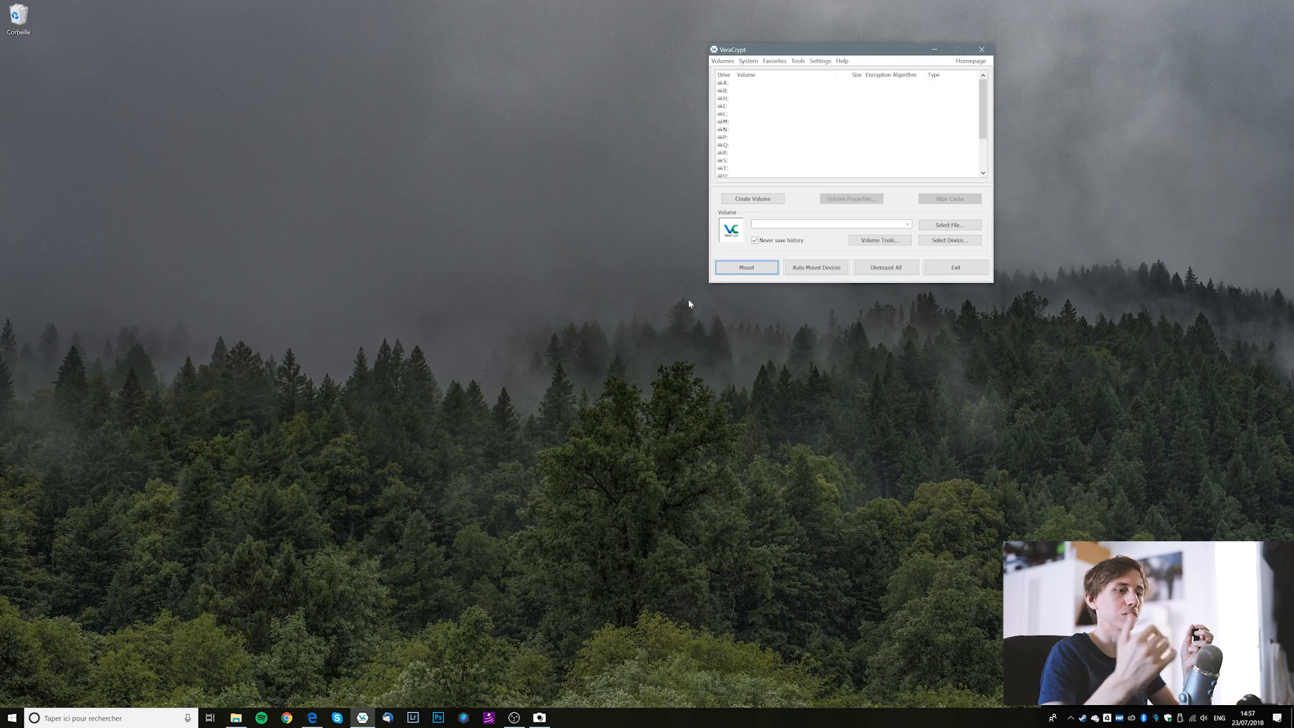
# Switch input to French, centre the VeraCrypt window, and bring up Edge's VeraCrypt downloads page.
pyautogui.click(1220, 718)
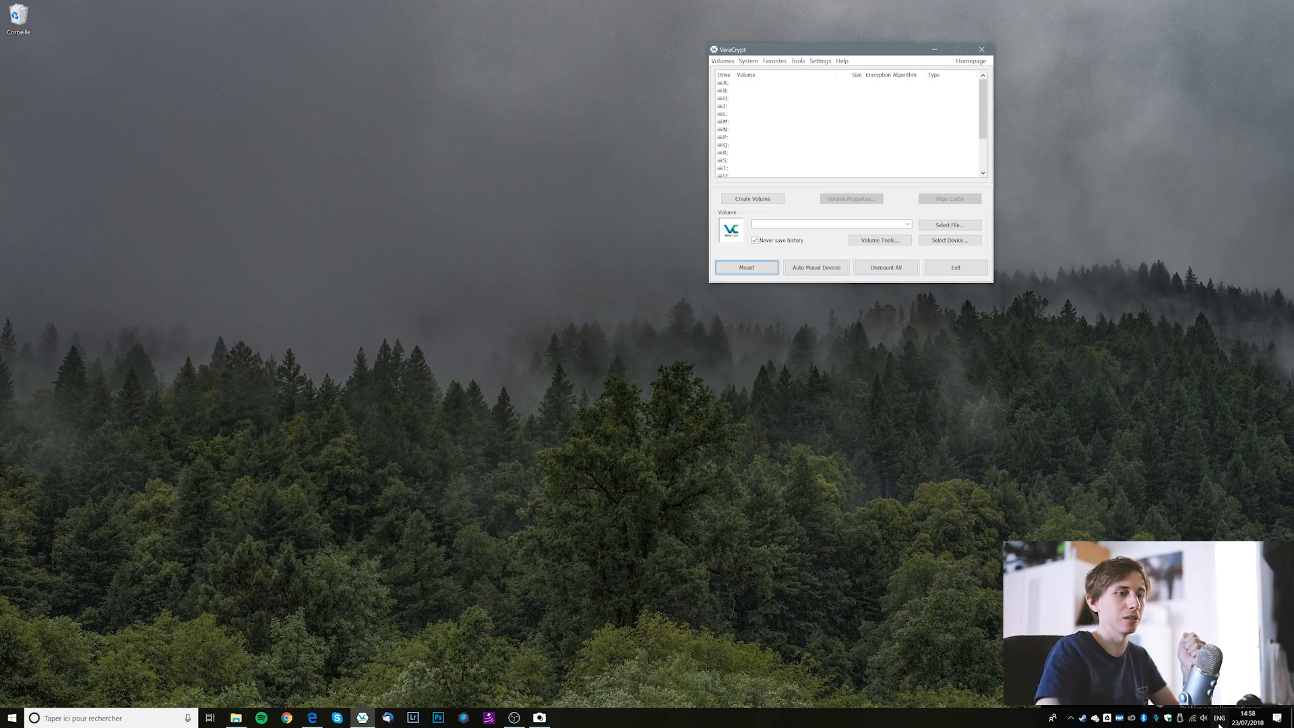
pyautogui.click(1192, 627)
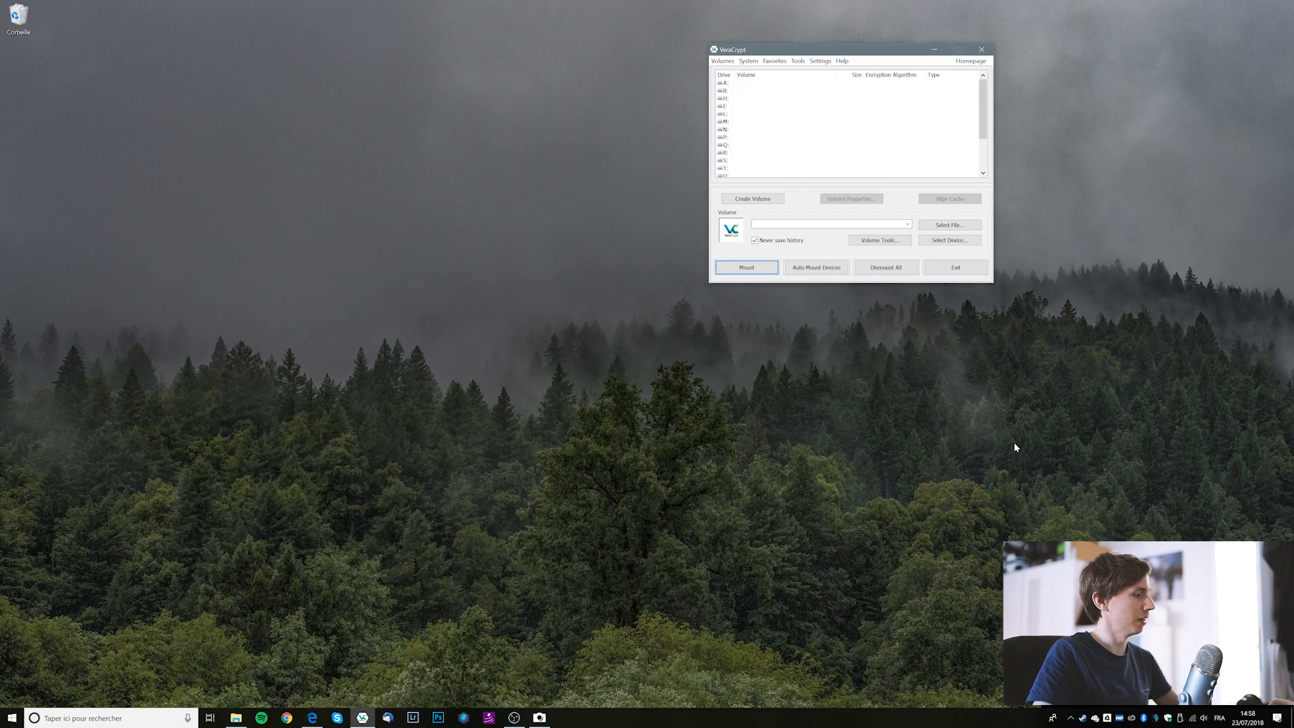
pyautogui.click(750, 200)
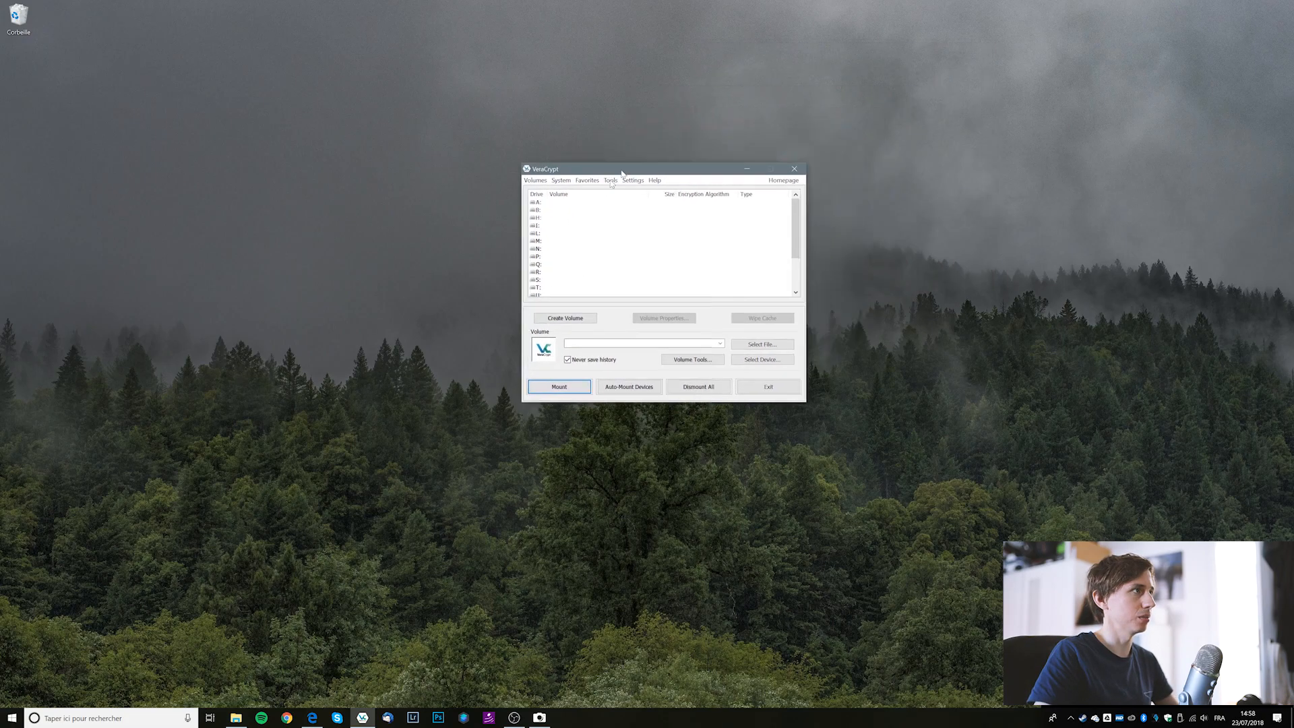
pyautogui.click(317, 716)
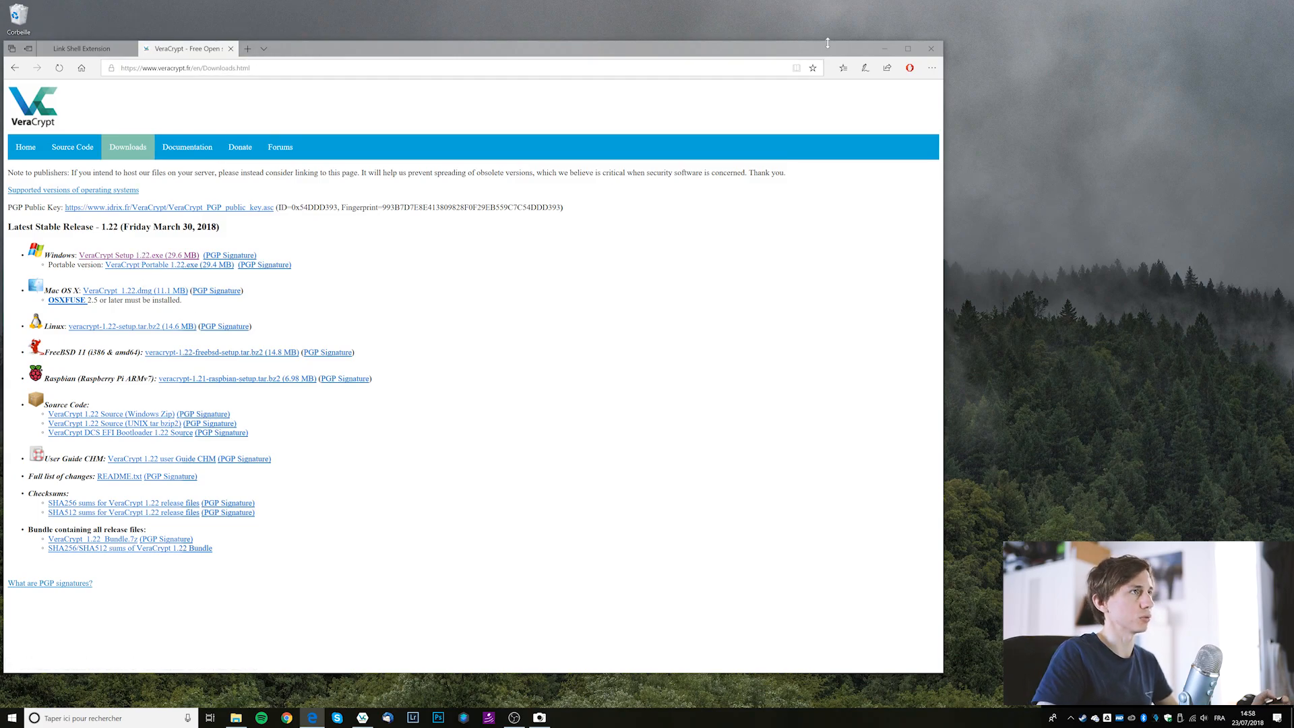
# Minimize Edge so only the VeraCrypt main window remains on the desktop.
pyautogui.click(885, 48)
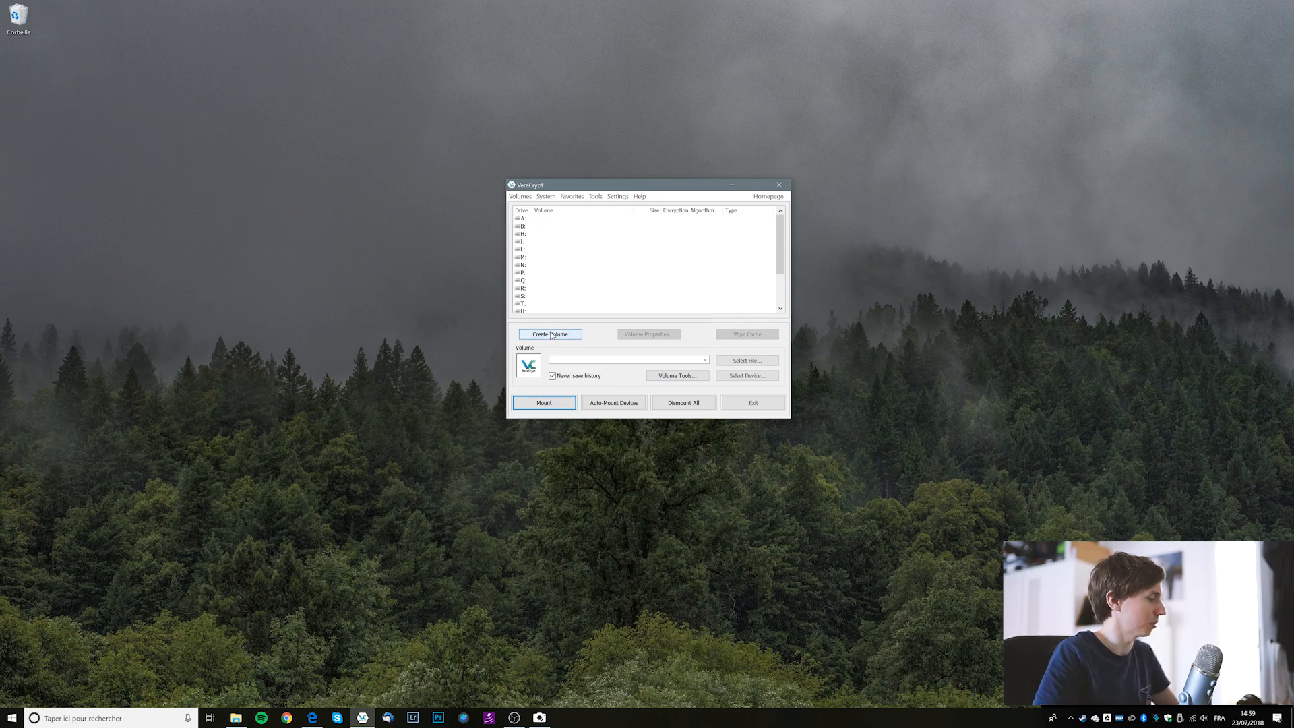
# Start the Volume Creation Wizard and go ahead with an encrypted file container.
pyautogui.click(551, 335)
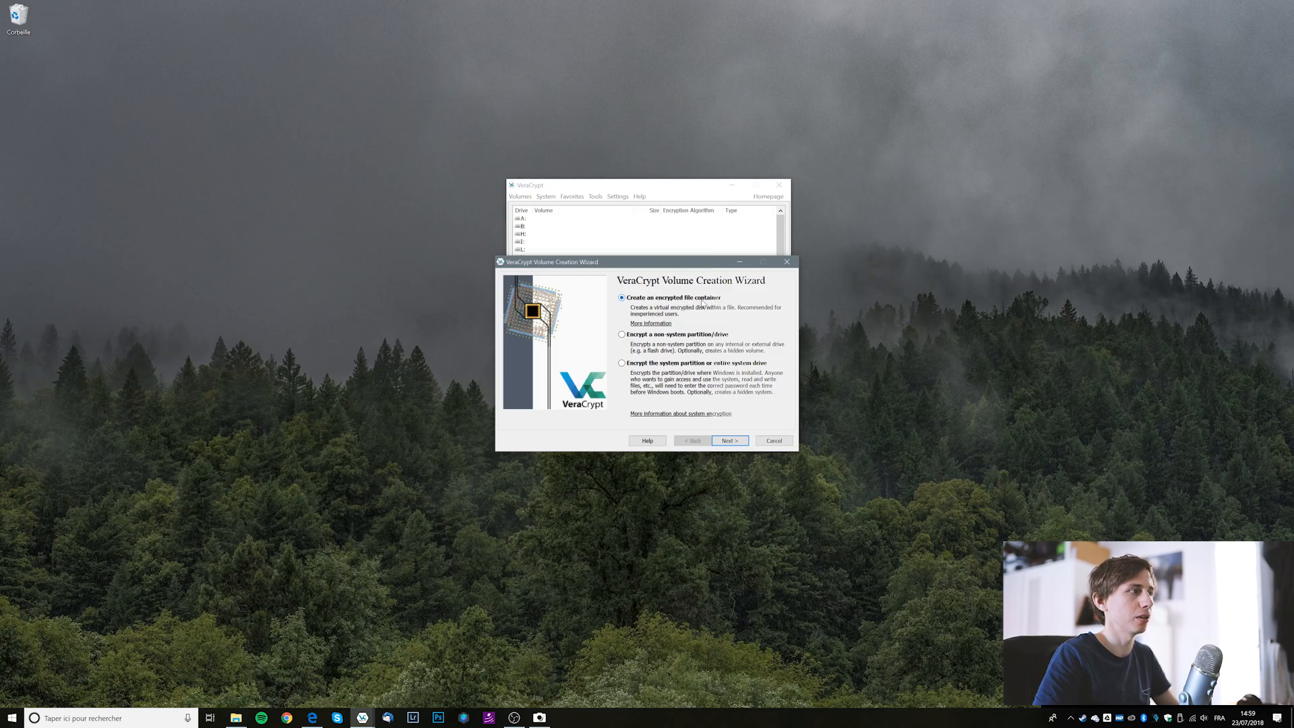
pyautogui.click(730, 441)
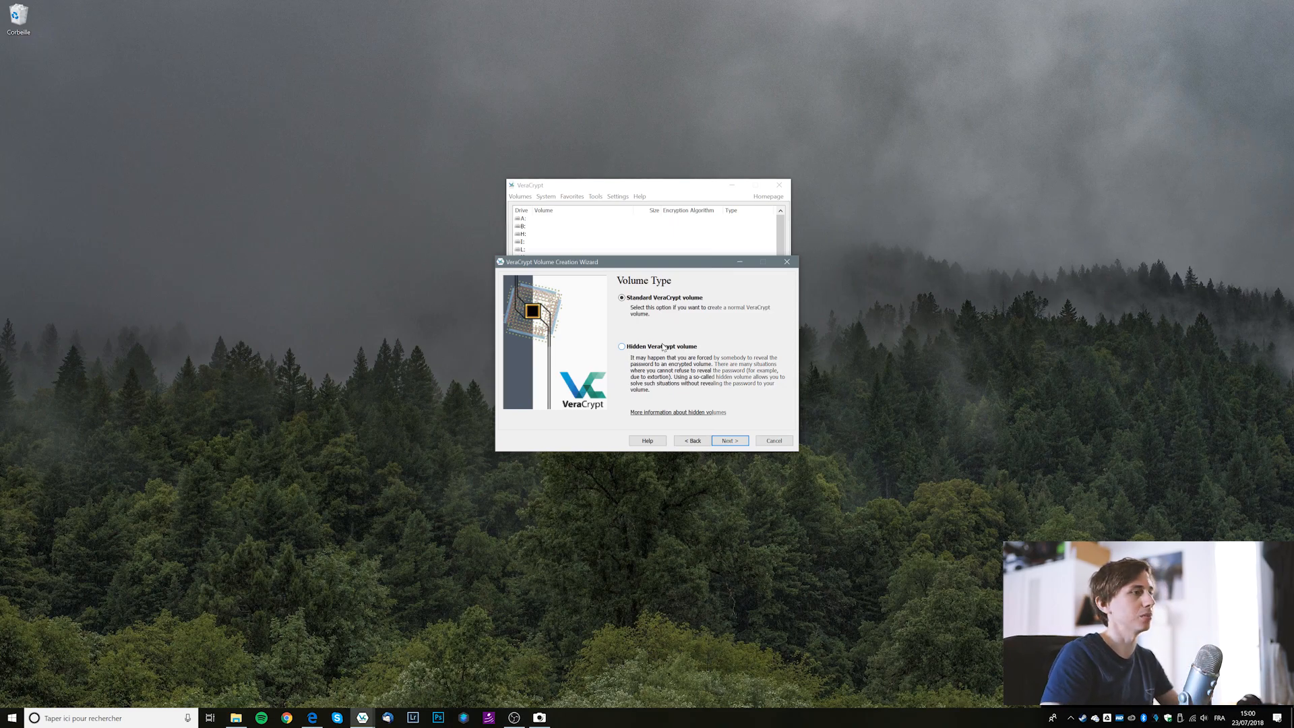
# Keep a Standard VeraCrypt volume and browse for the container's file location.
pyautogui.click(721, 441)
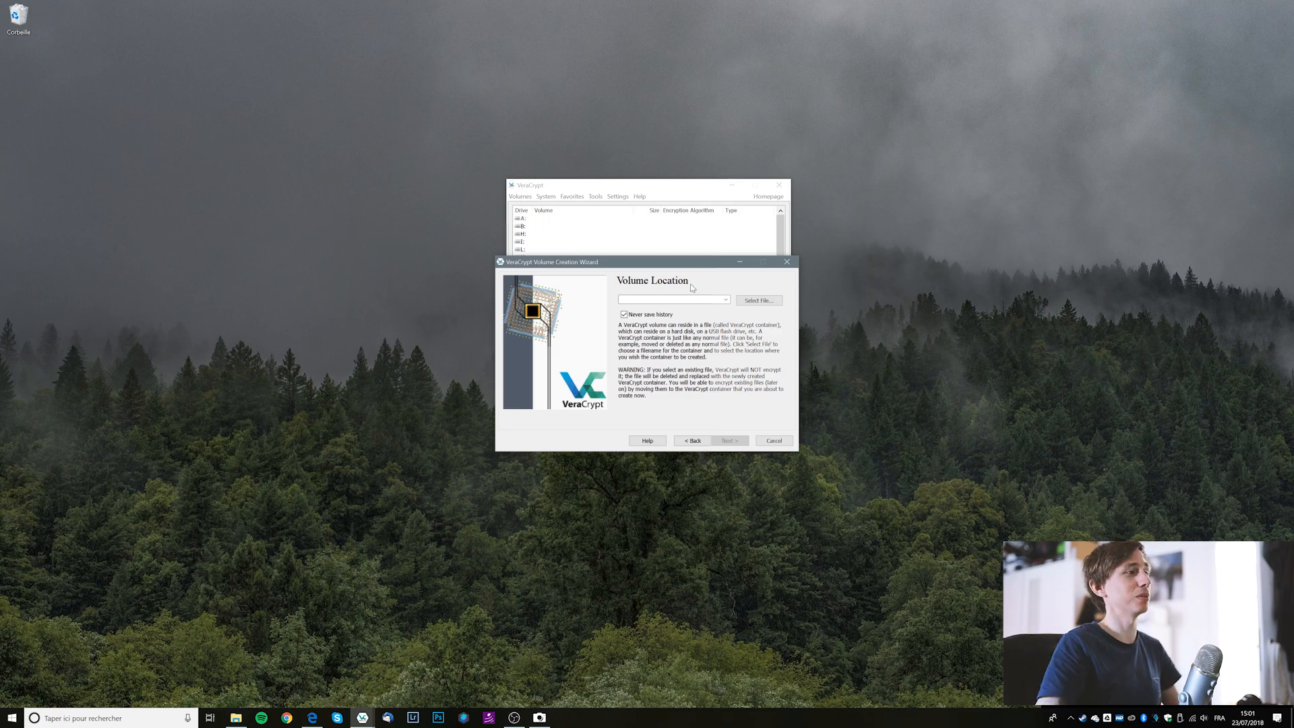
pyautogui.click(677, 299)
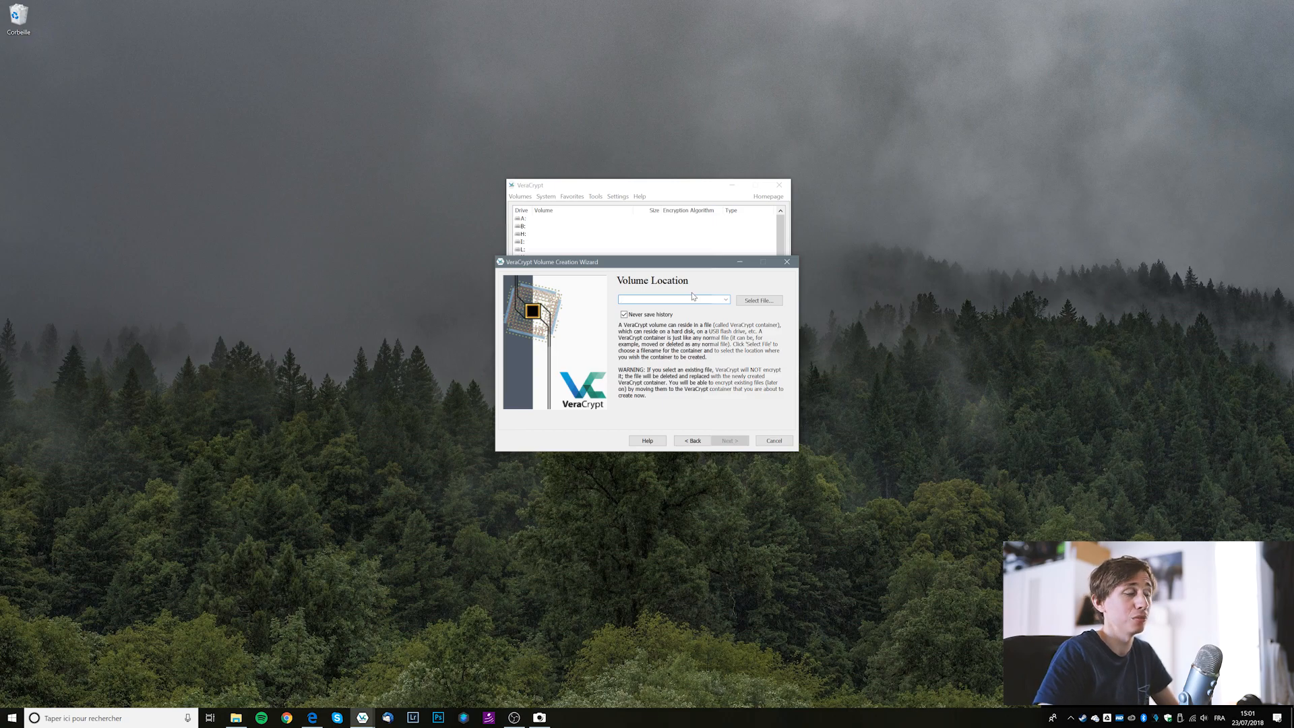
pyautogui.click(769, 301)
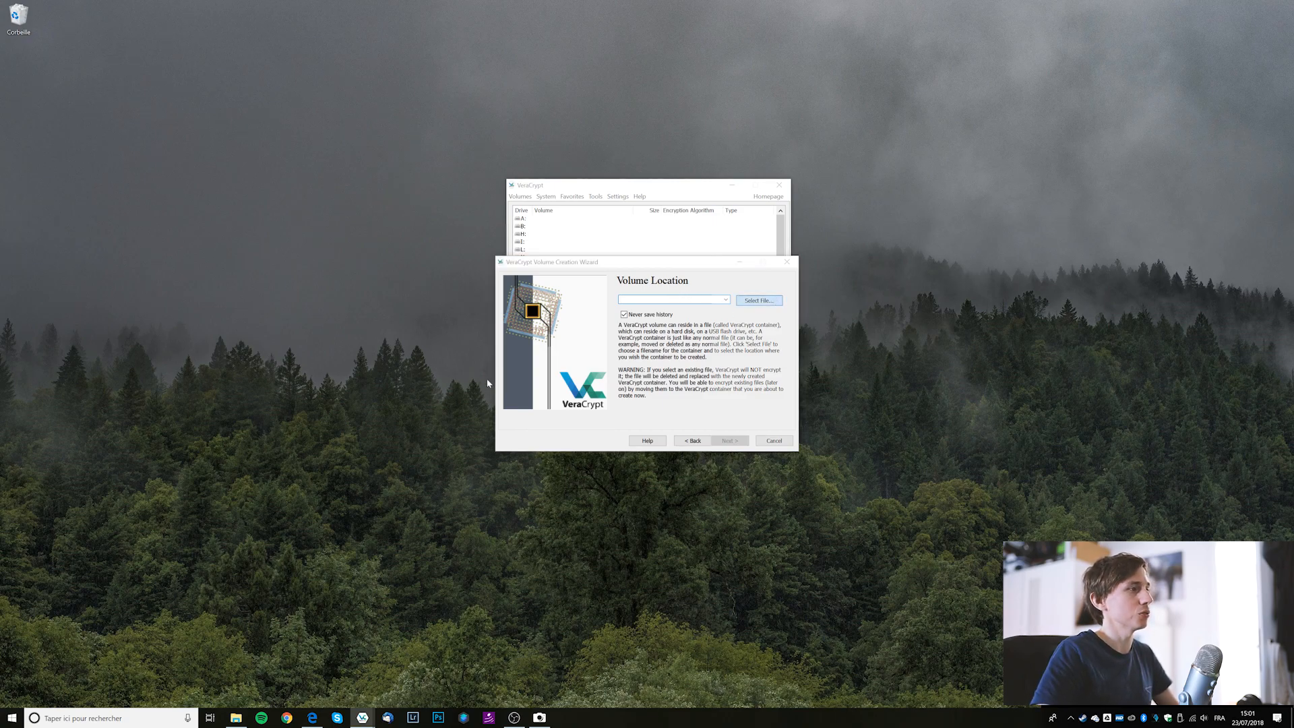
# Save the container as THUNDERBIRD in Bureau (Desktop) and continue to Encryption Options.
pyautogui.click(534, 339)
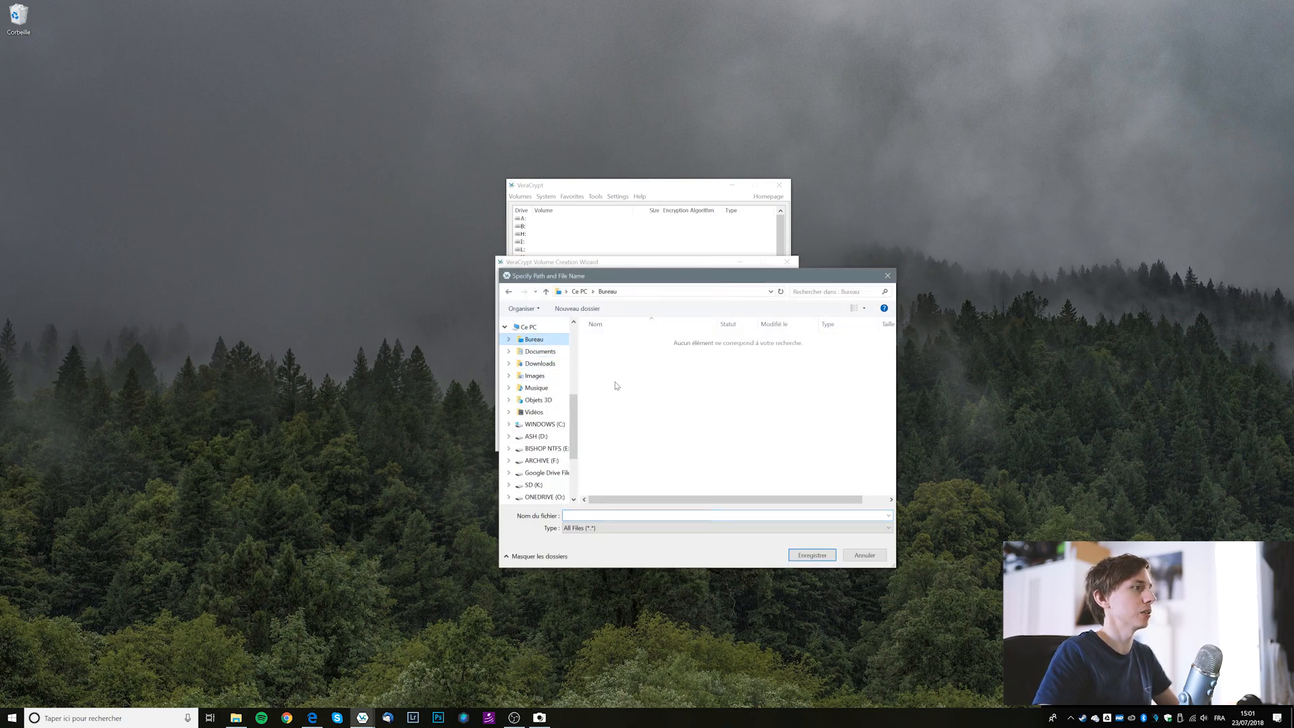
pyautogui.click(593, 516)
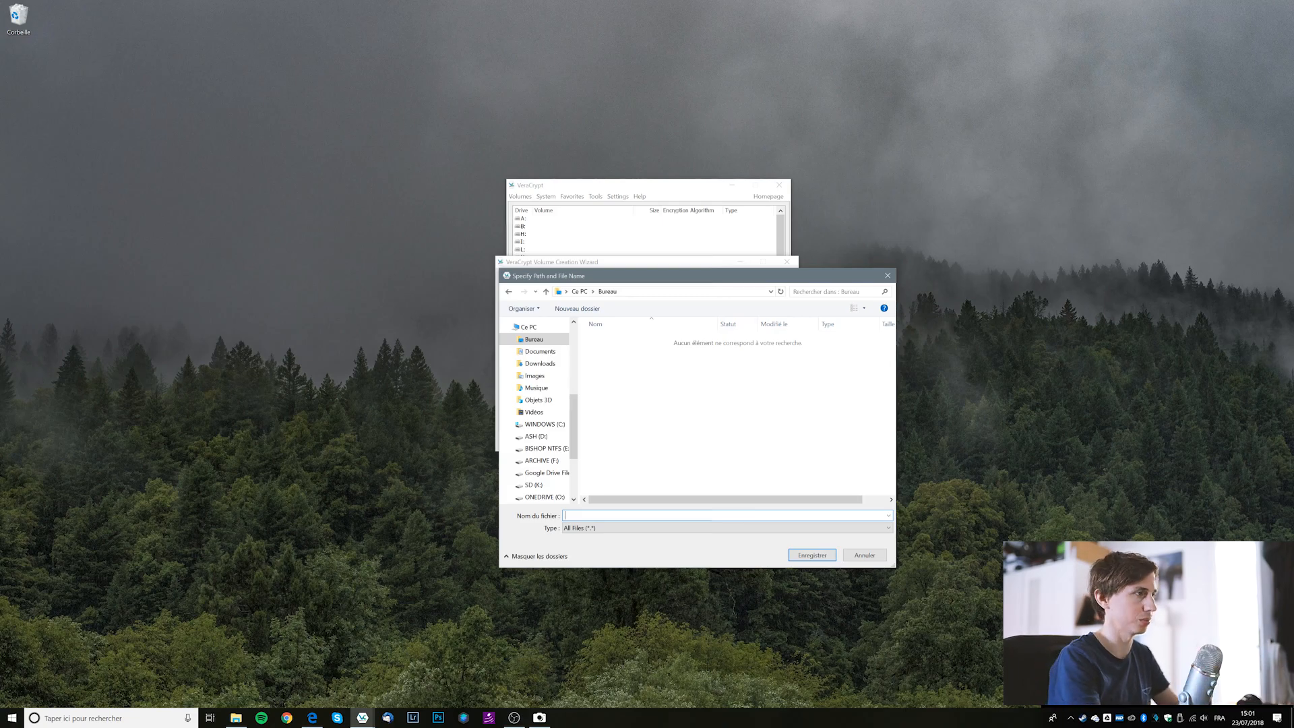
pyautogui.write('THUNDERBIRD')
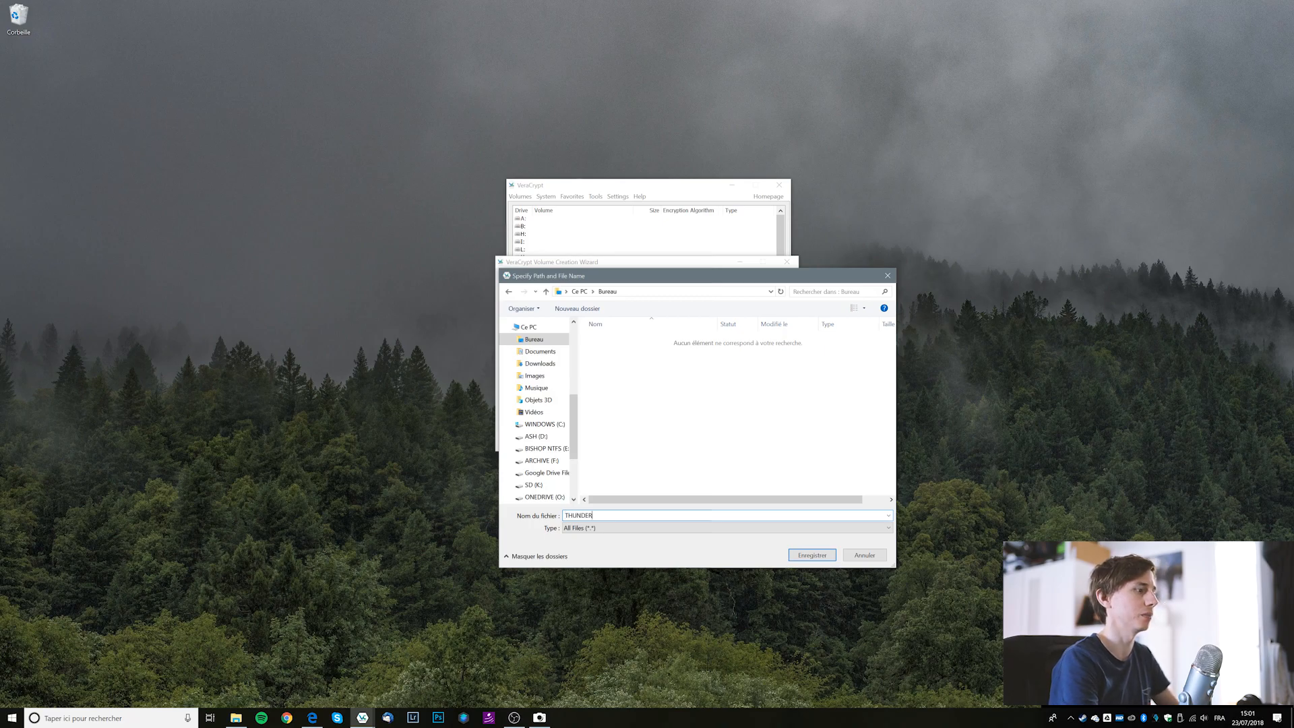
pyautogui.press('Return')
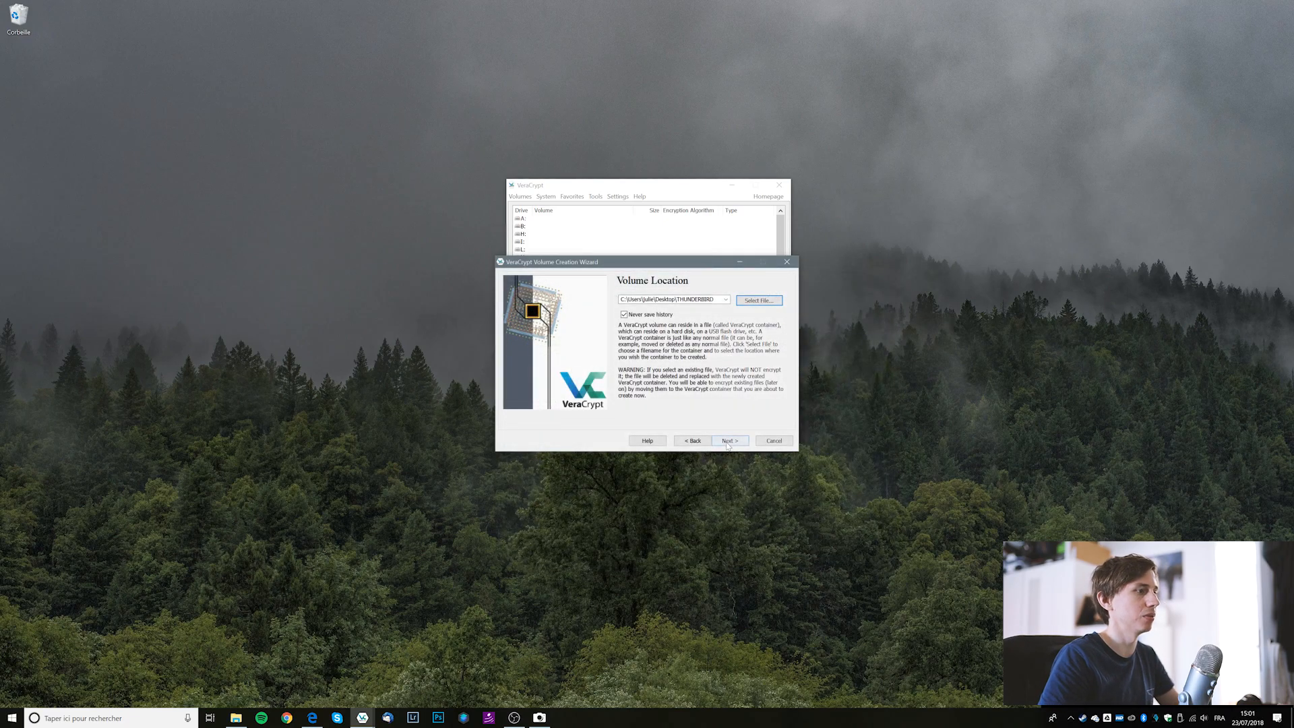
pyautogui.click(724, 438)
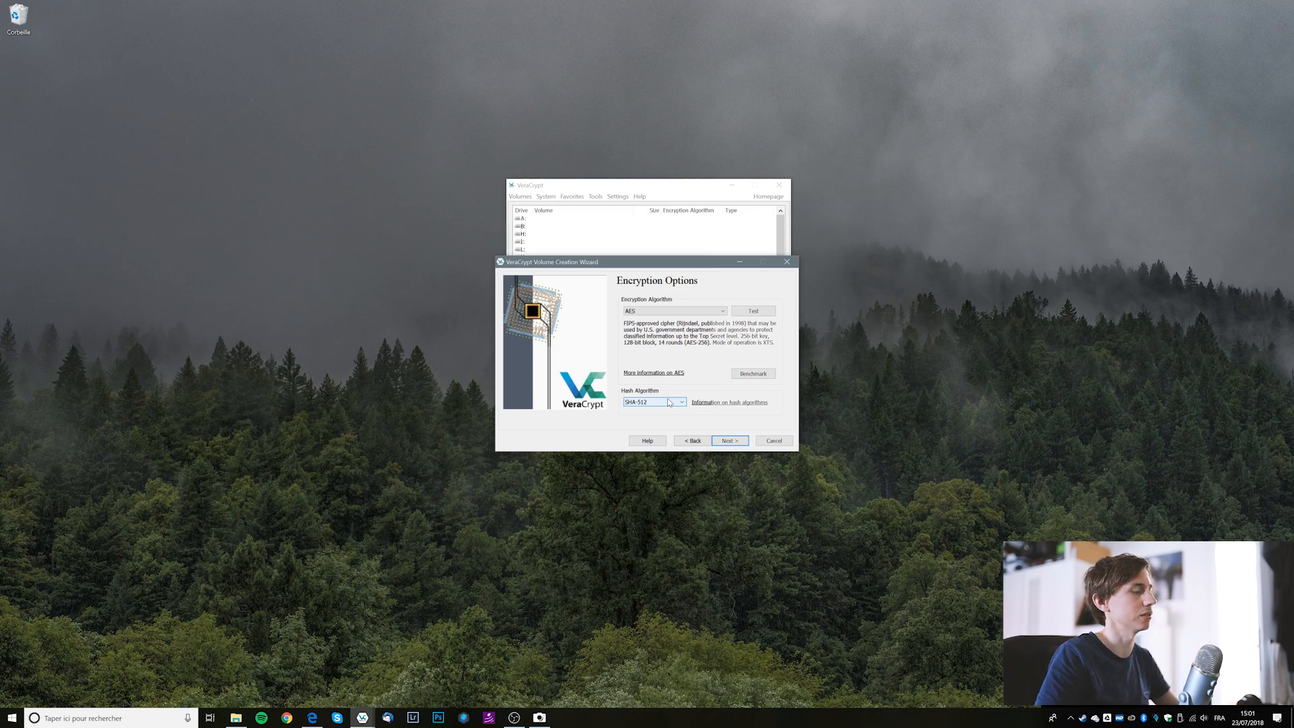
# Keep AES encryption with the SHA-512 hash and continue to Volume Size.
pyautogui.click(670, 402)
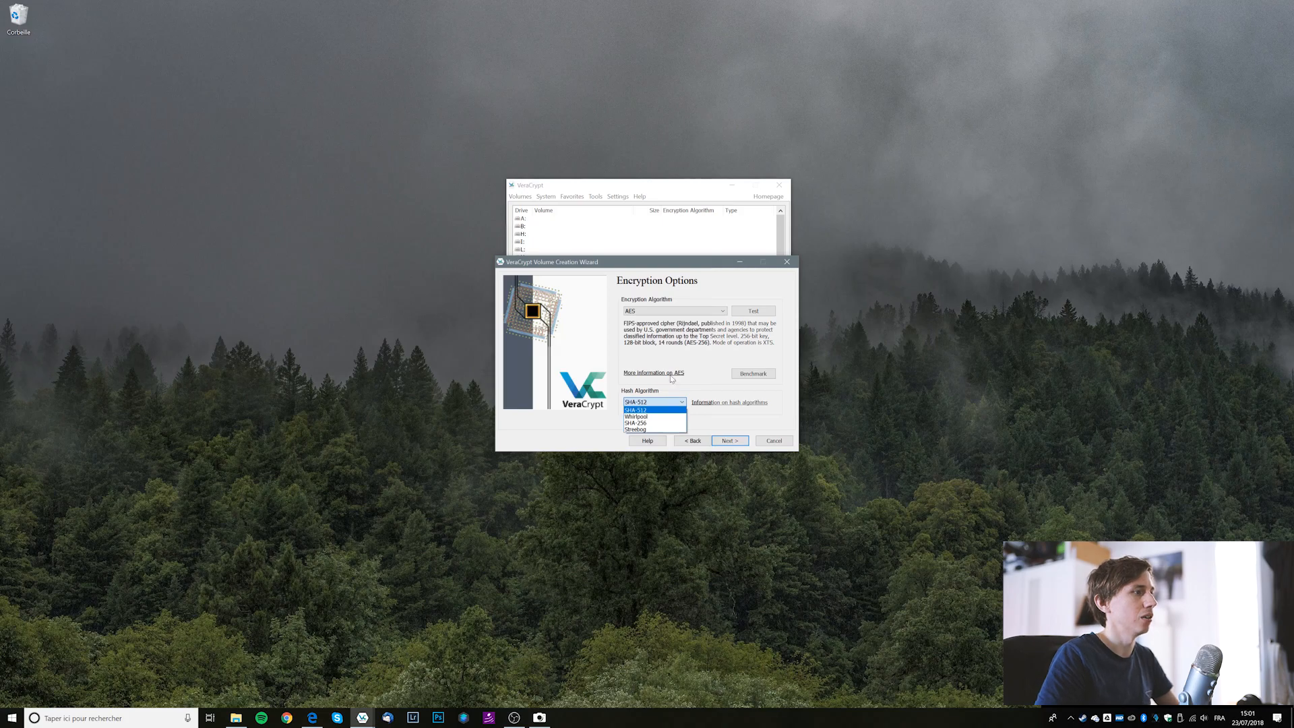
pyautogui.click(672, 336)
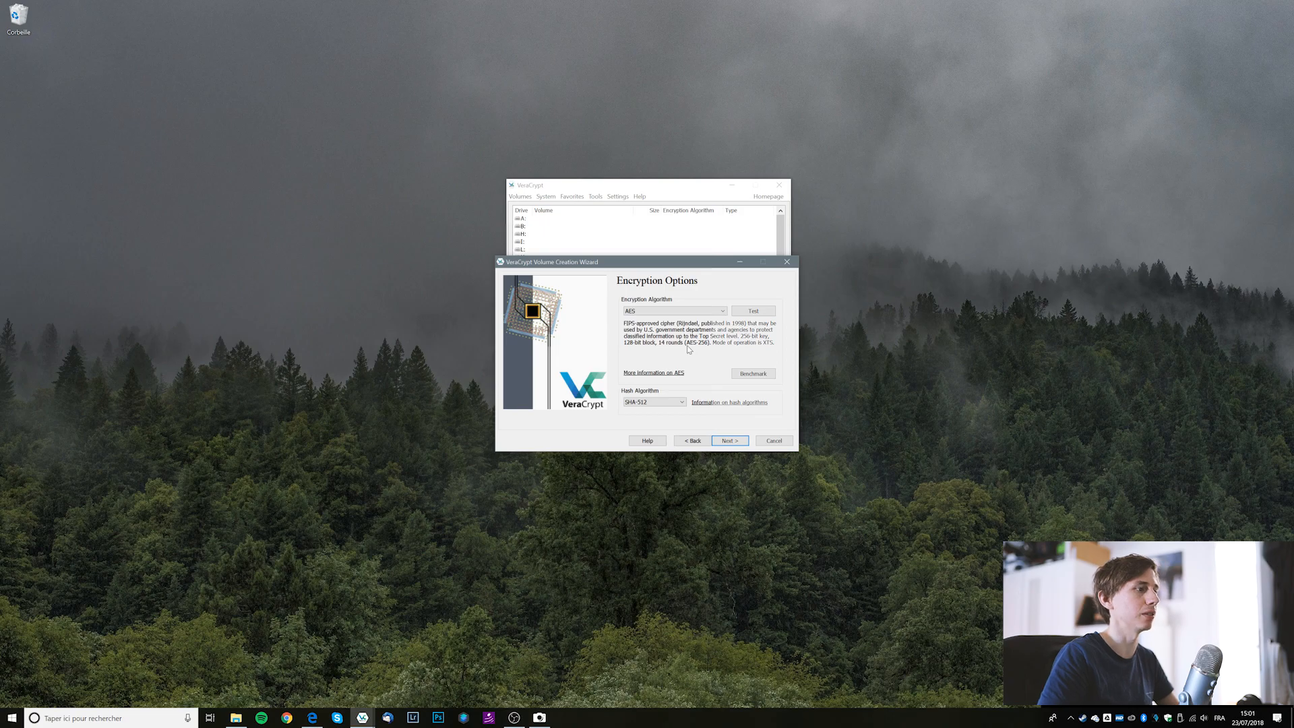
pyautogui.click(729, 441)
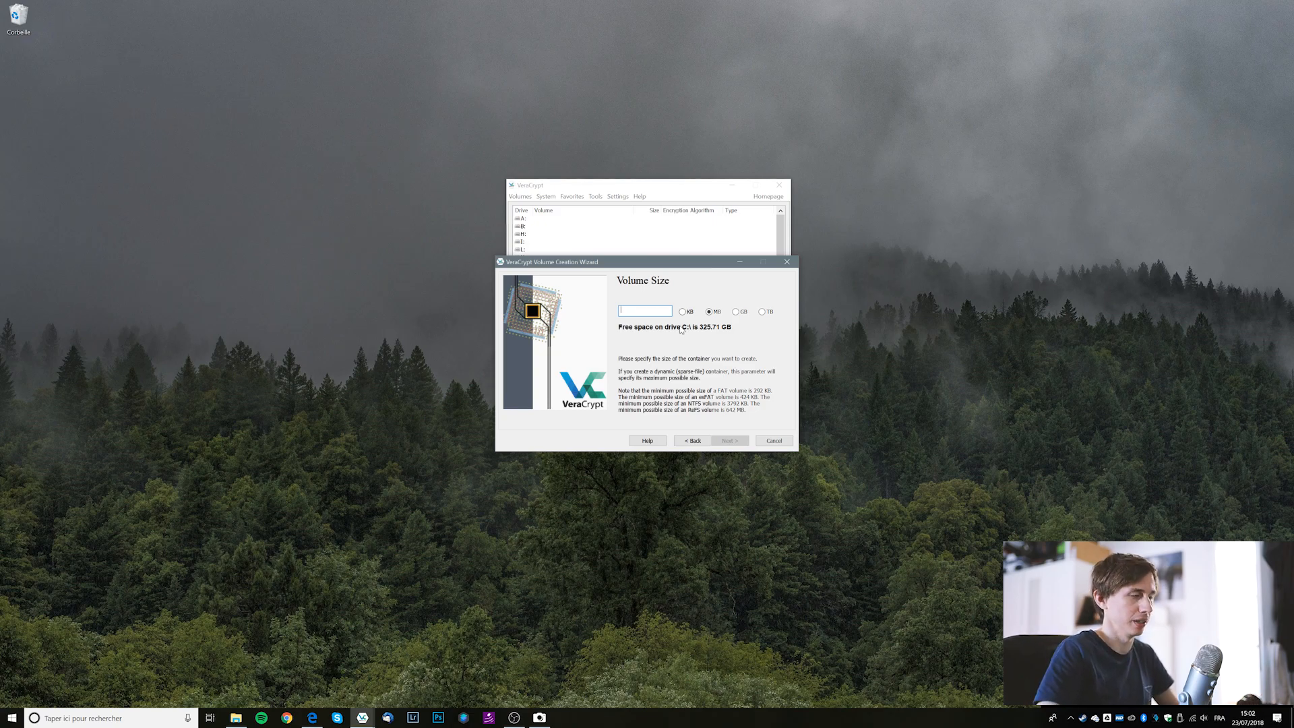
# Make the THUNDERBIRD container 4 GB and continue to the password page.
pyautogui.click(735, 312)
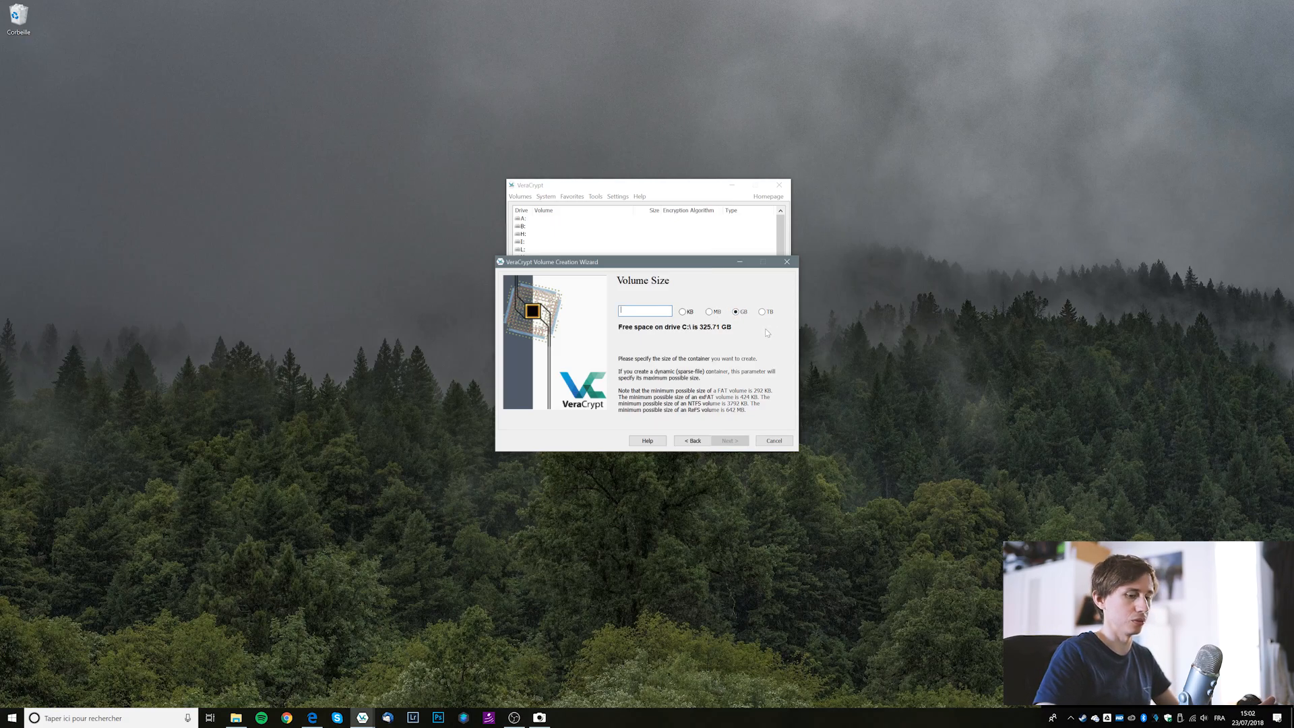
pyautogui.write('4')
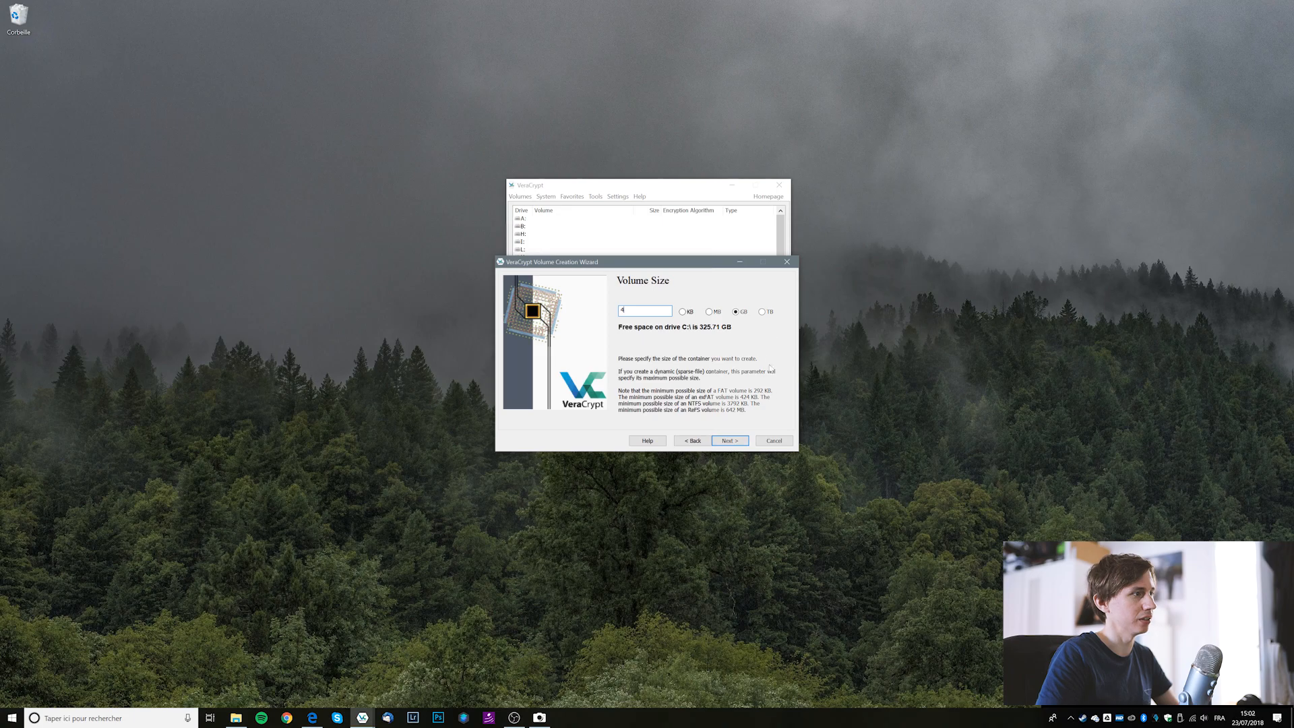
pyautogui.click(730, 440)
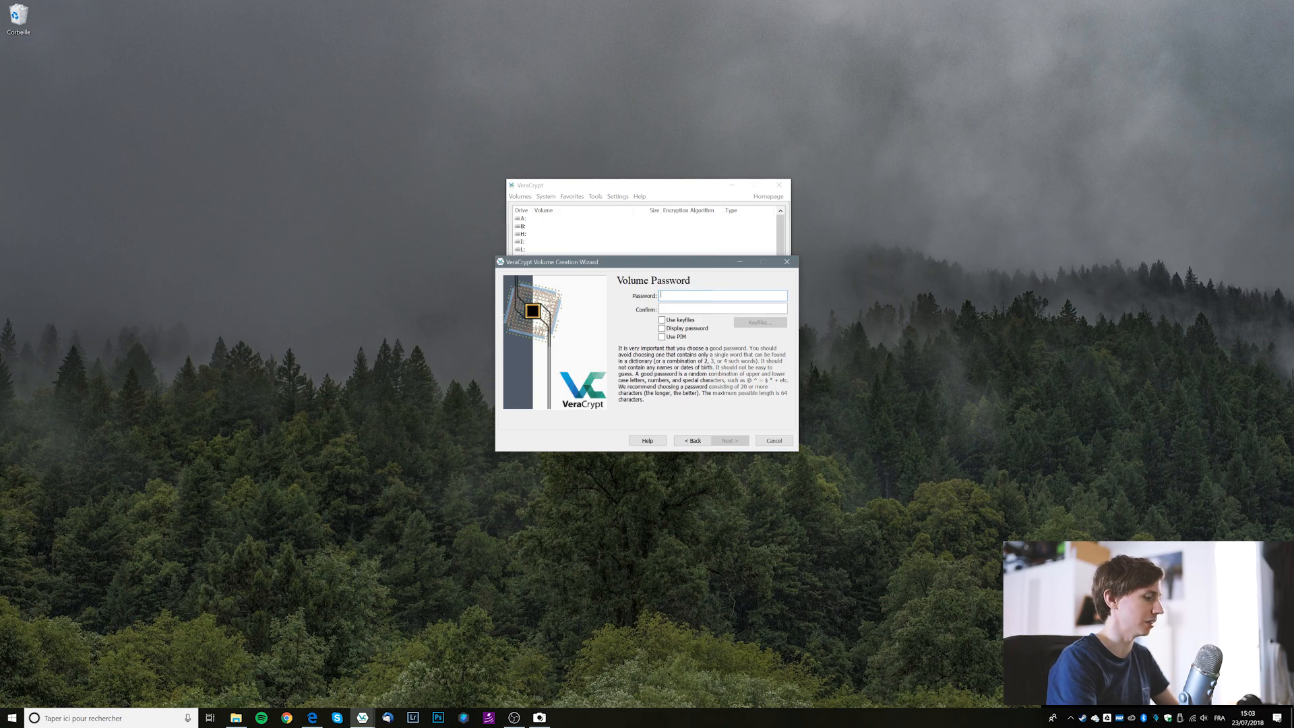
# Enter and confirm the volume password, then continue.
pyautogui.write('••••')
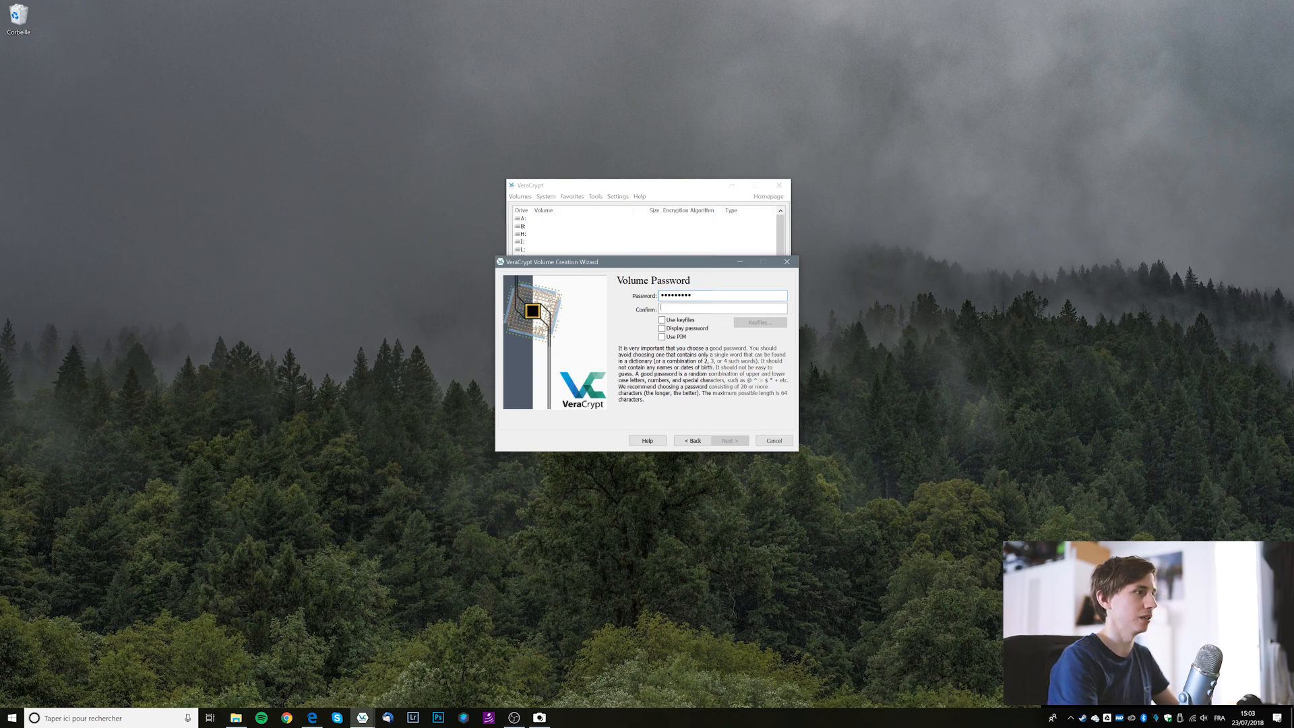
pyautogui.write('•••••••••')
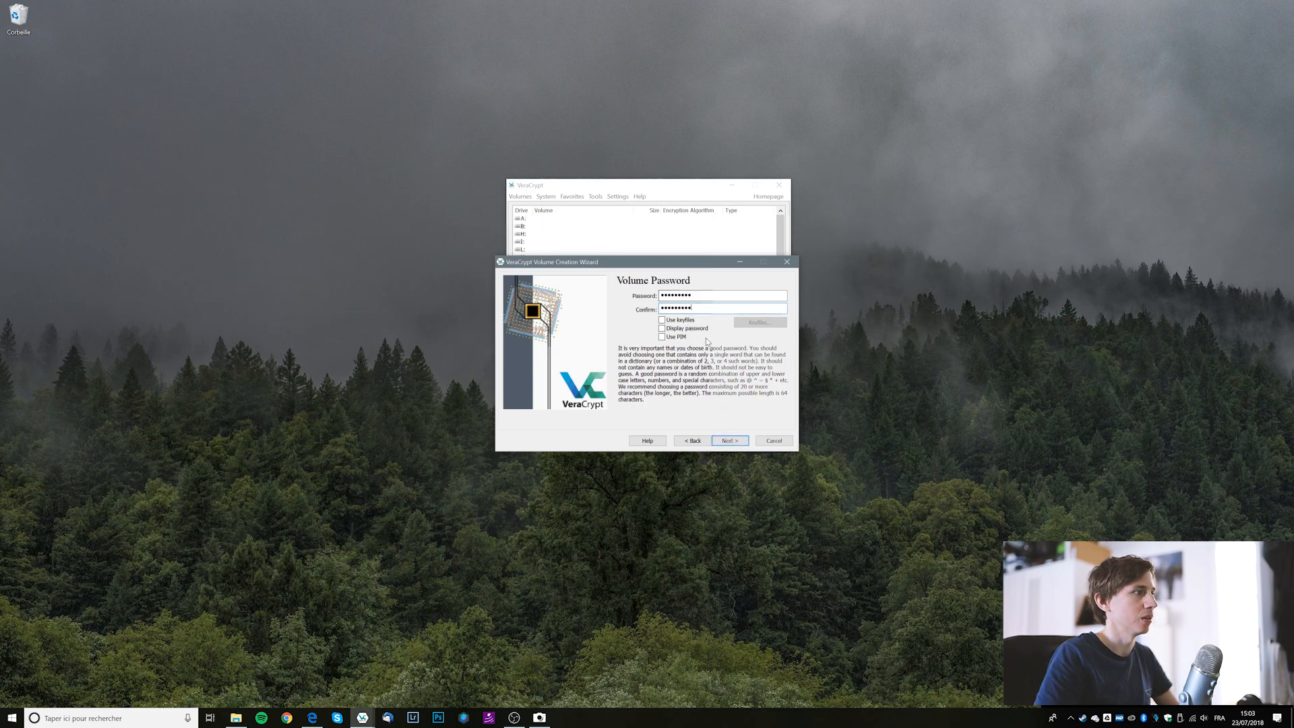
pyautogui.click(737, 445)
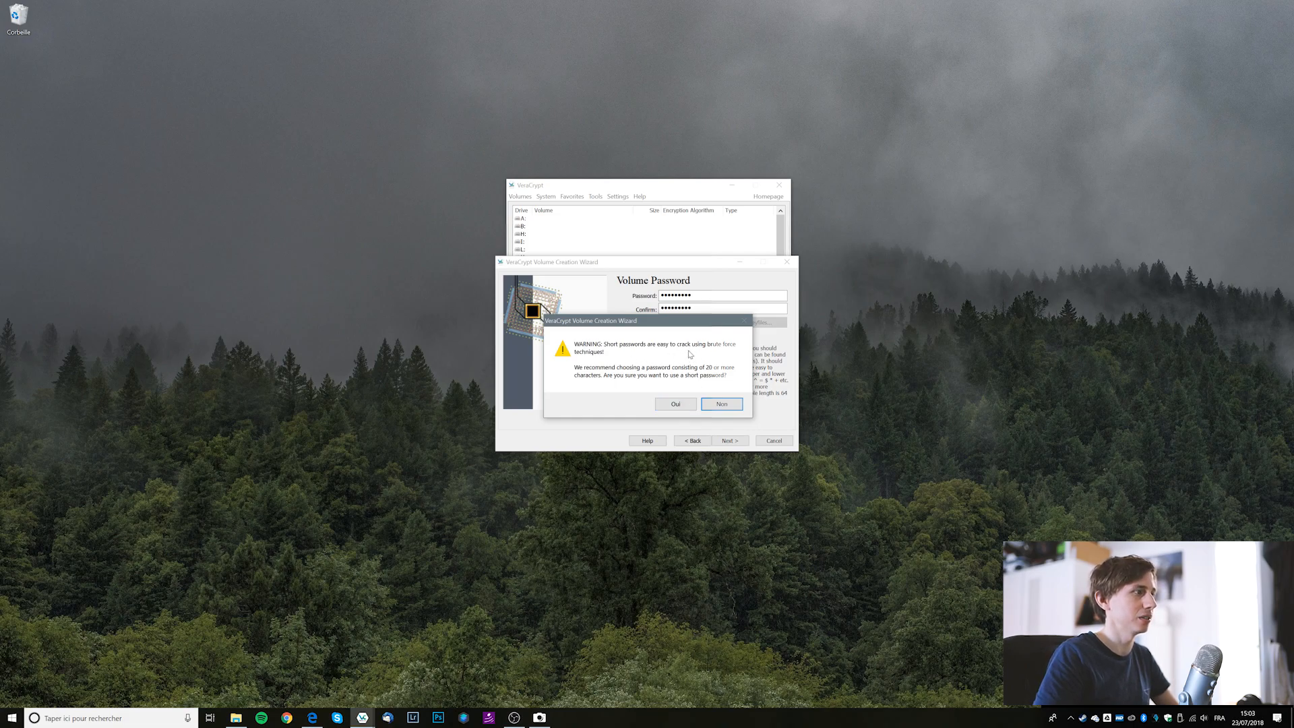
# Accept the short-password warning and choose NTFS as the volume filesystem.
pyautogui.click(660, 403)
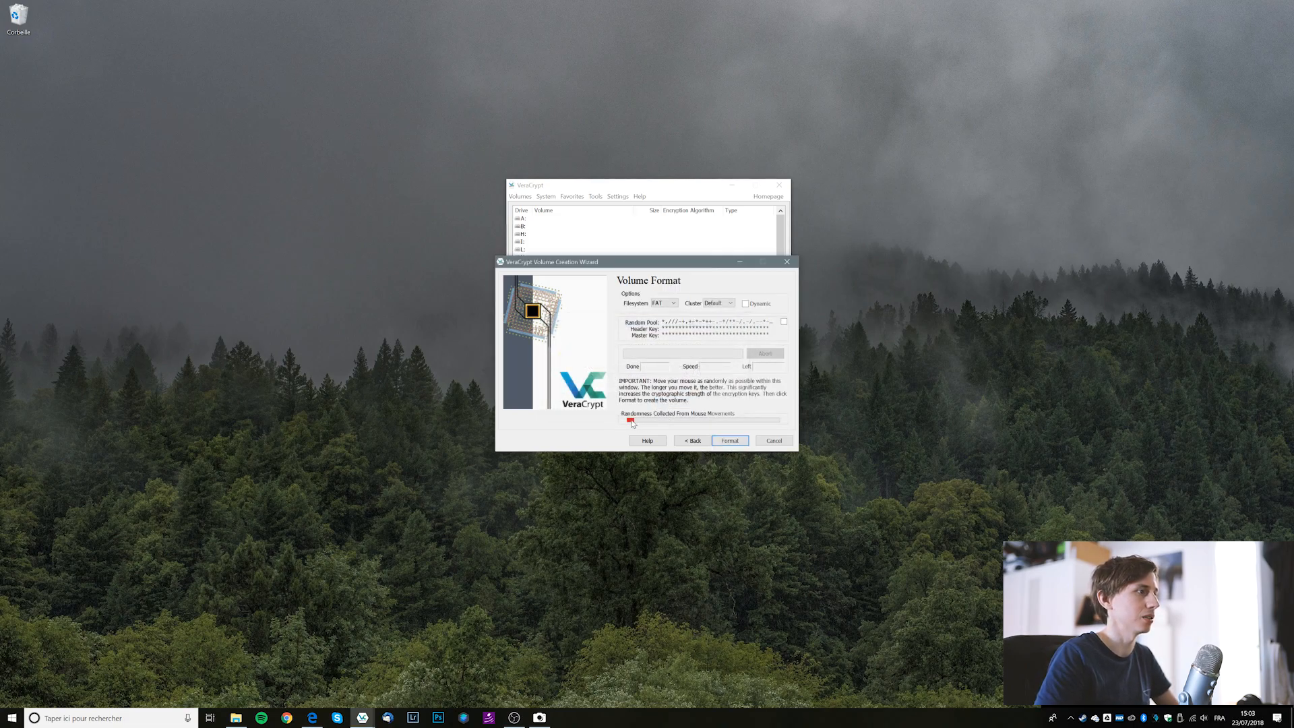
pyautogui.click(670, 304)
pyautogui.click(671, 311)
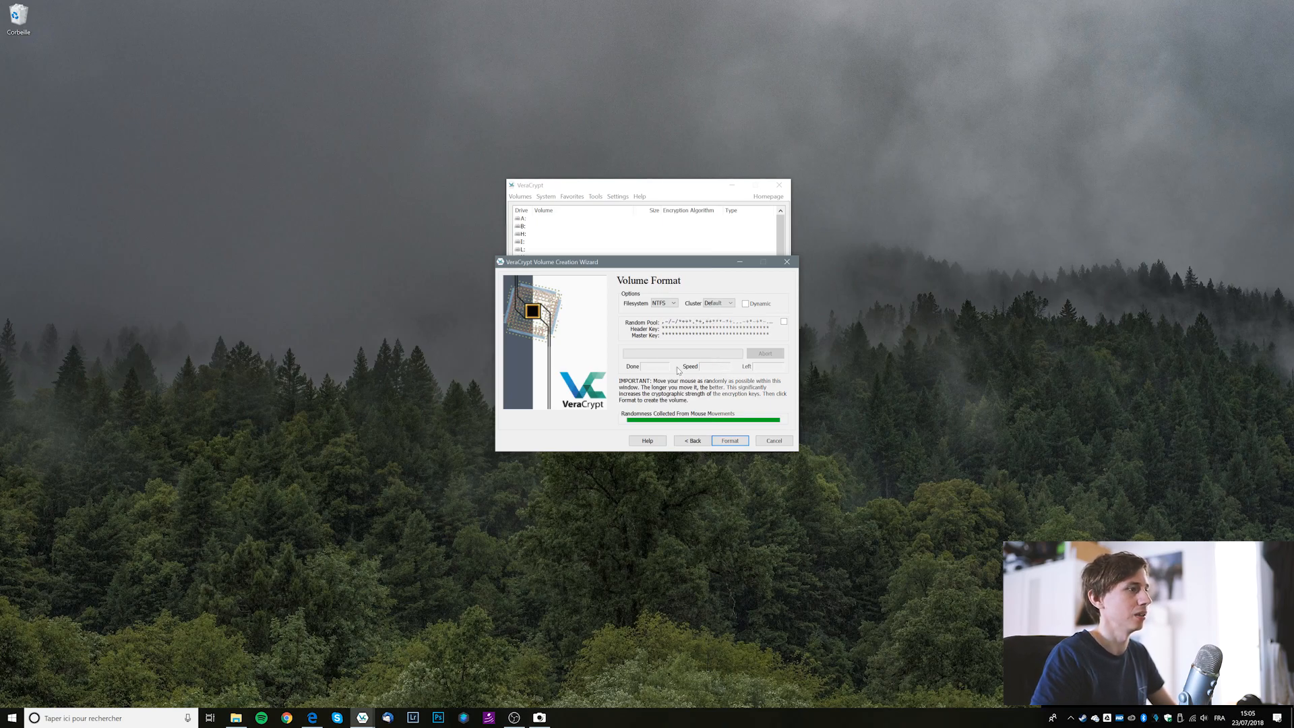
# Format the 4 GB THUNDERBIRD volume, acknowledge its creation and exit the wizard.
pyautogui.click(741, 441)
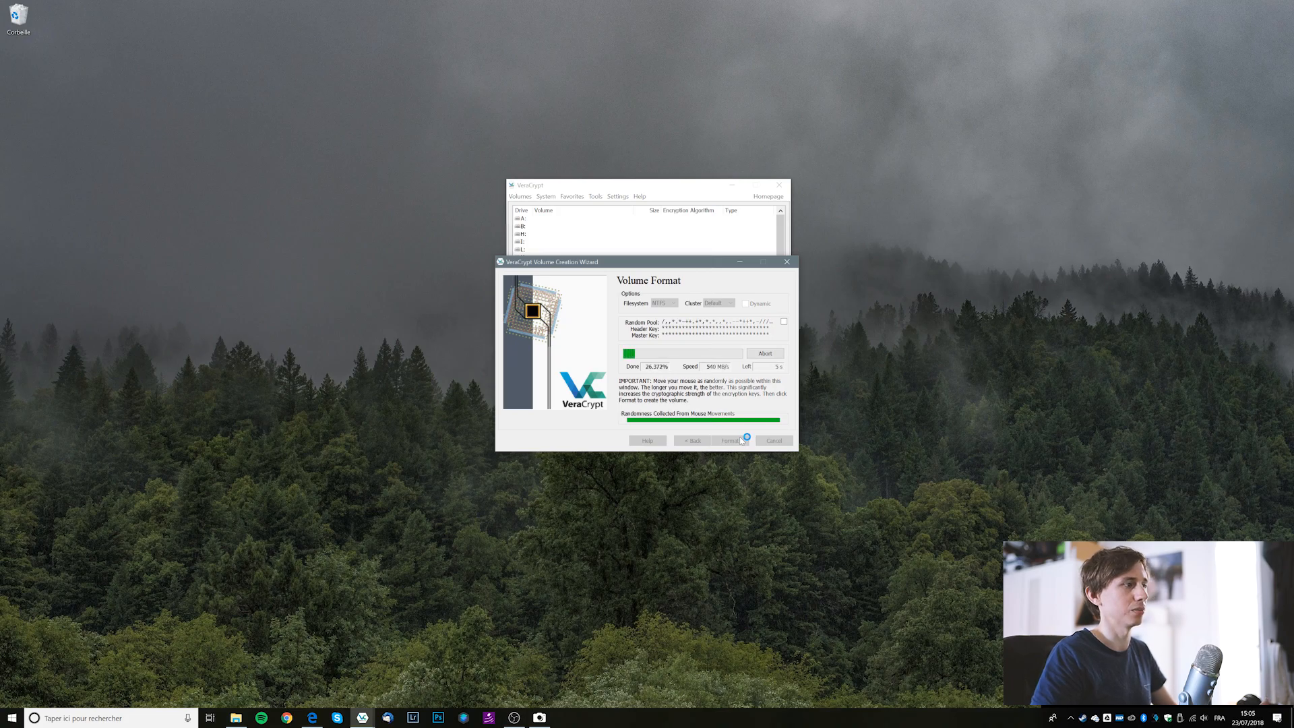
pyautogui.click(723, 377)
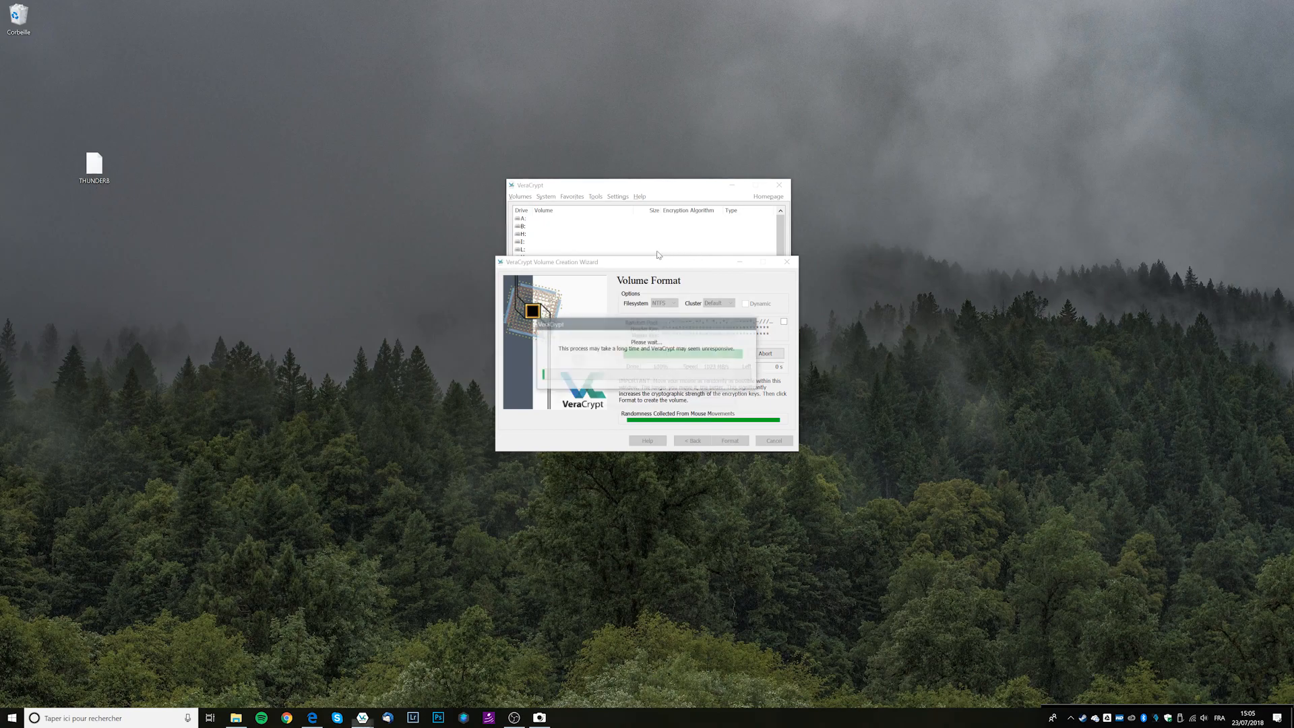
pyautogui.click(698, 393)
pyautogui.click(782, 441)
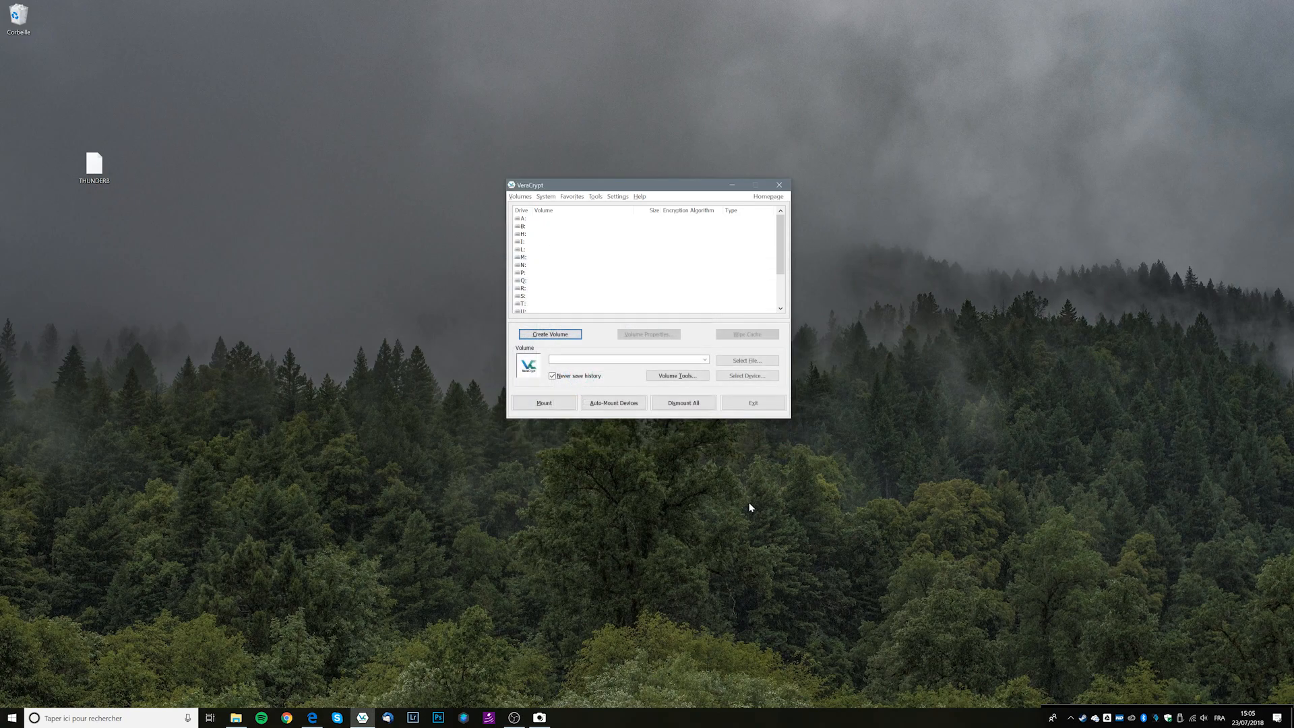
# Check the THUNDERBIRD container file's properties on the desktop and place it under the recycle bin.
pyautogui.moveTo(96, 170); pyautogui.dragTo(60, 75)
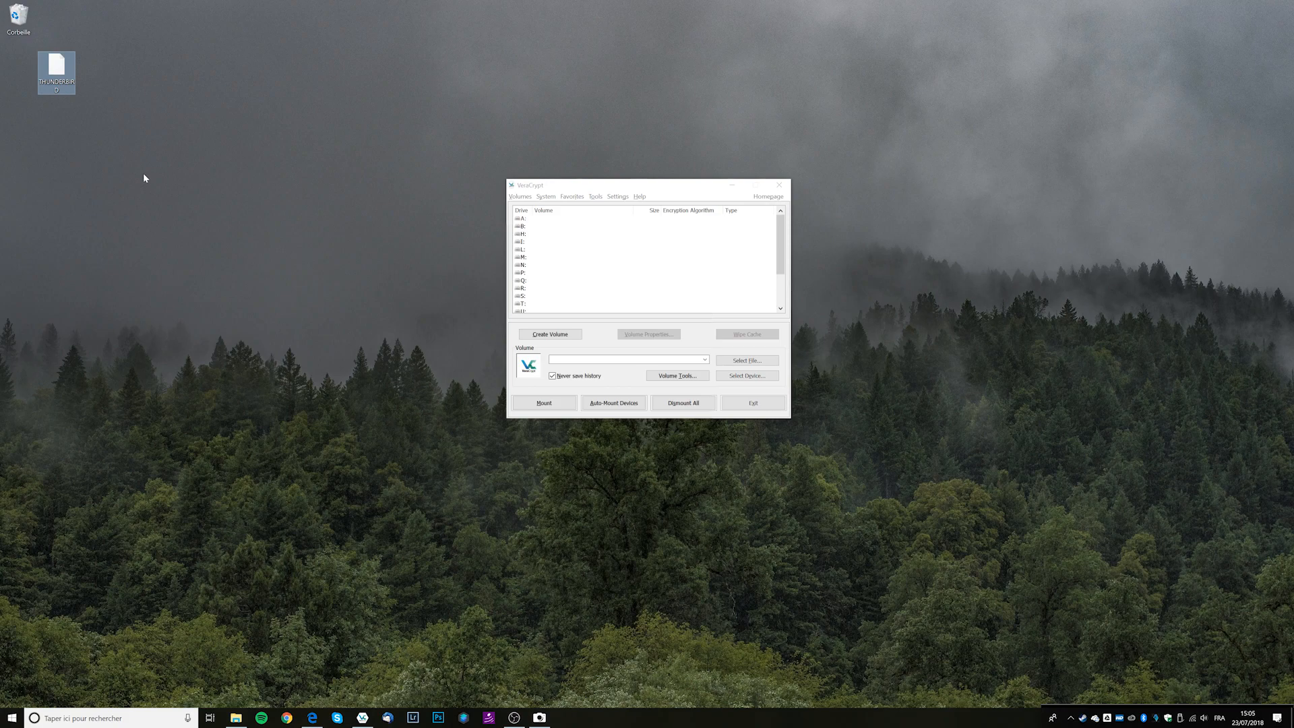
pyautogui.rightClick(53, 62)
pyautogui.click(81, 278)
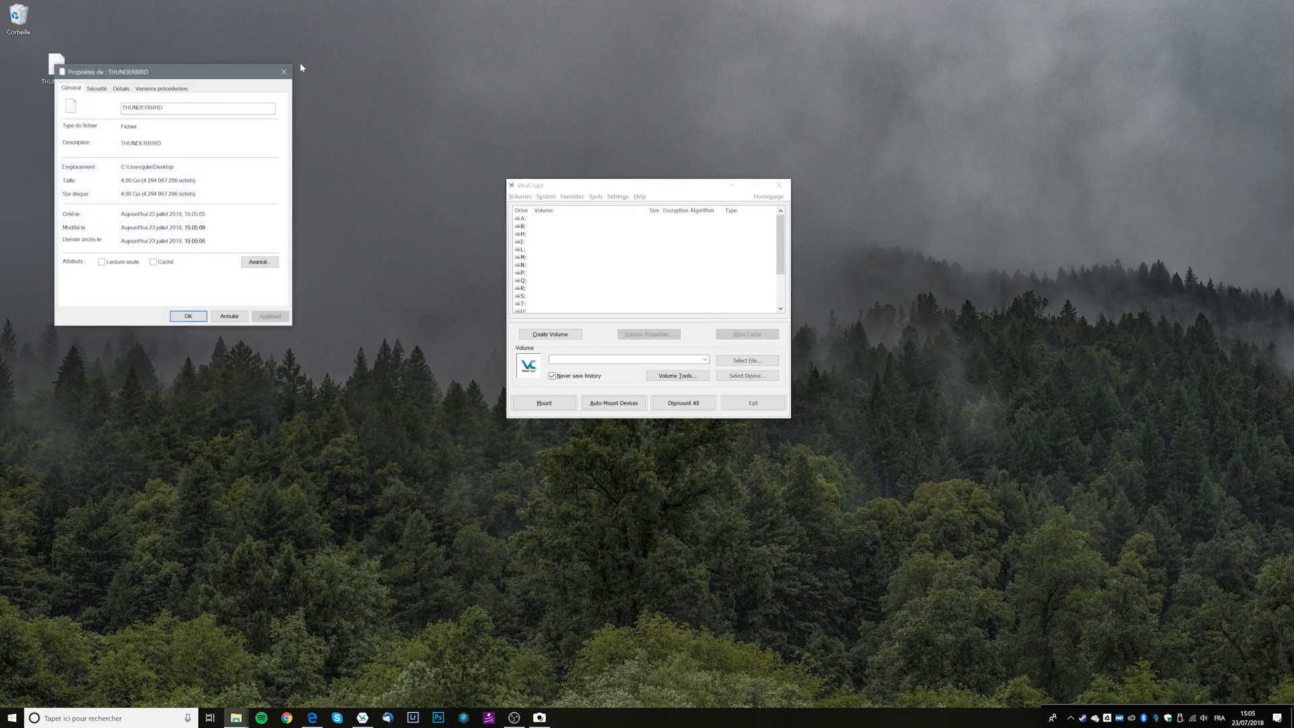
pyautogui.click(284, 71)
pyautogui.moveTo(54, 70)
pyautogui.mouseDown()
pyautogui.moveTo(166, 171)
pyautogui.moveTo(41, 74)
pyautogui.mouseUp()
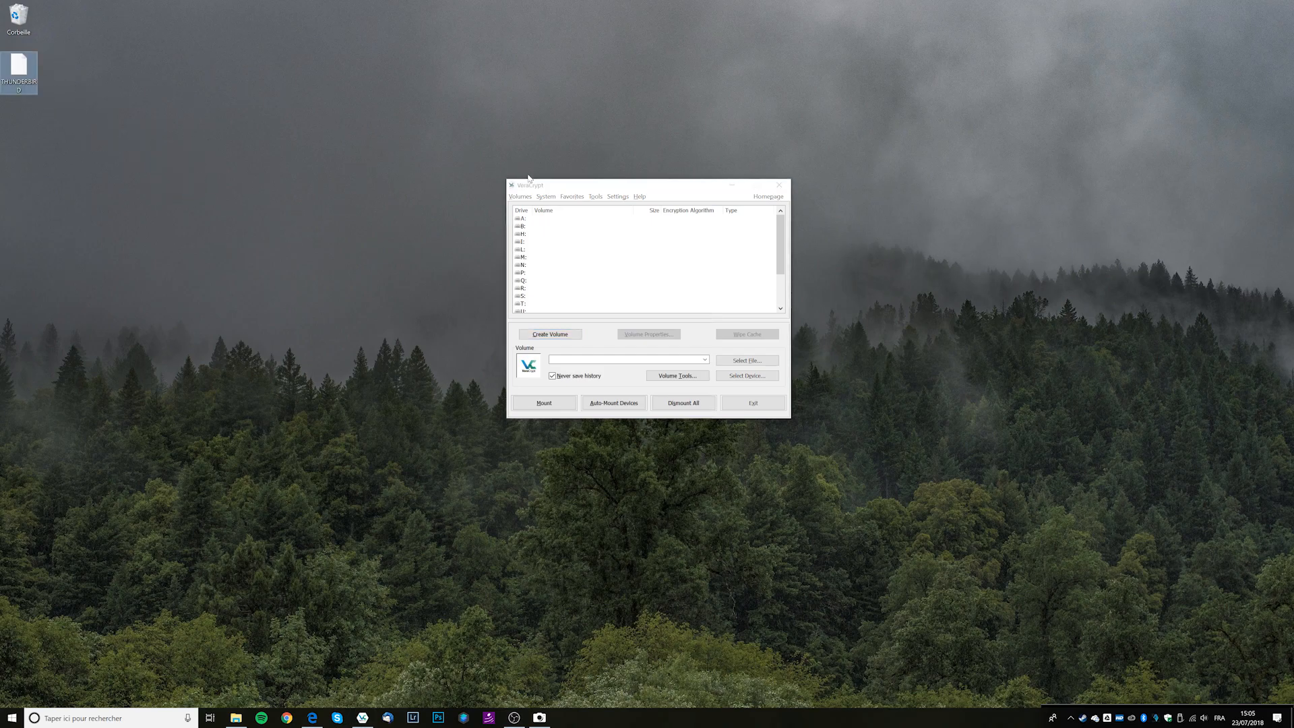
pyautogui.click(581, 253)
# Mount the Desktop\THUNDERBIRD volume file as drive I: and enter its password.
pyautogui.click(557, 242)
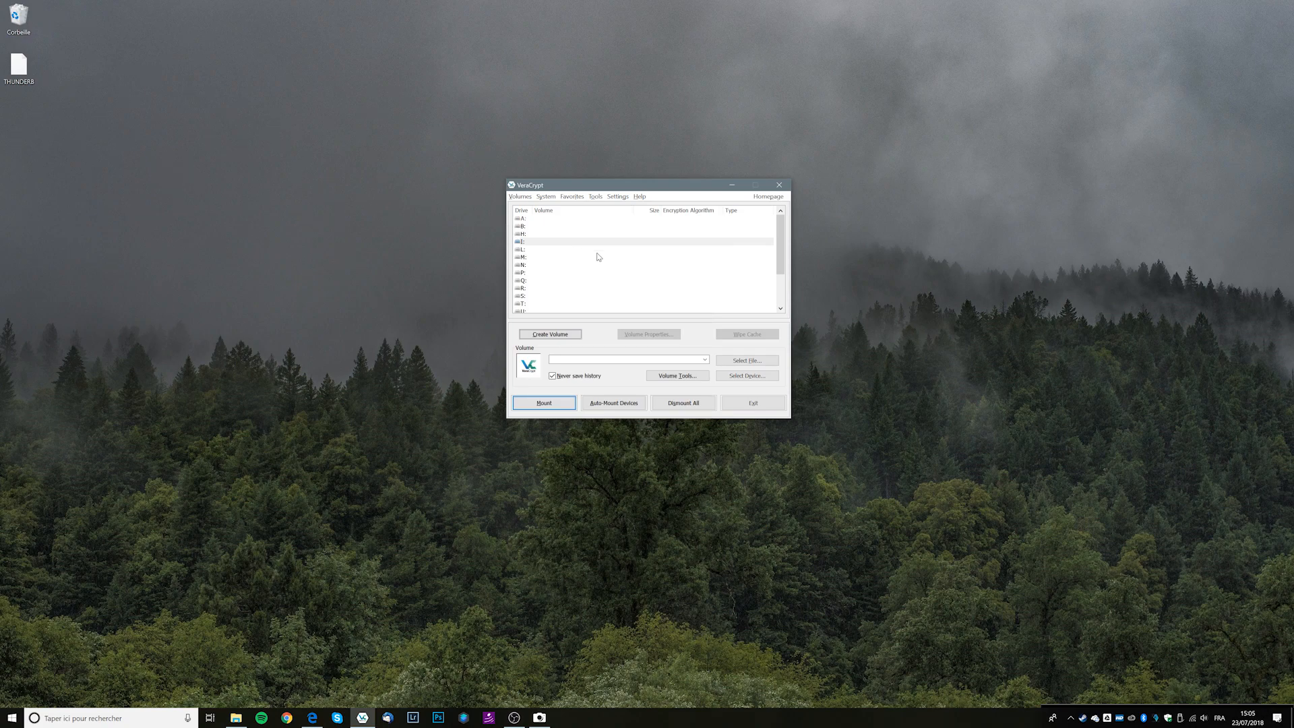
pyautogui.click(534, 243)
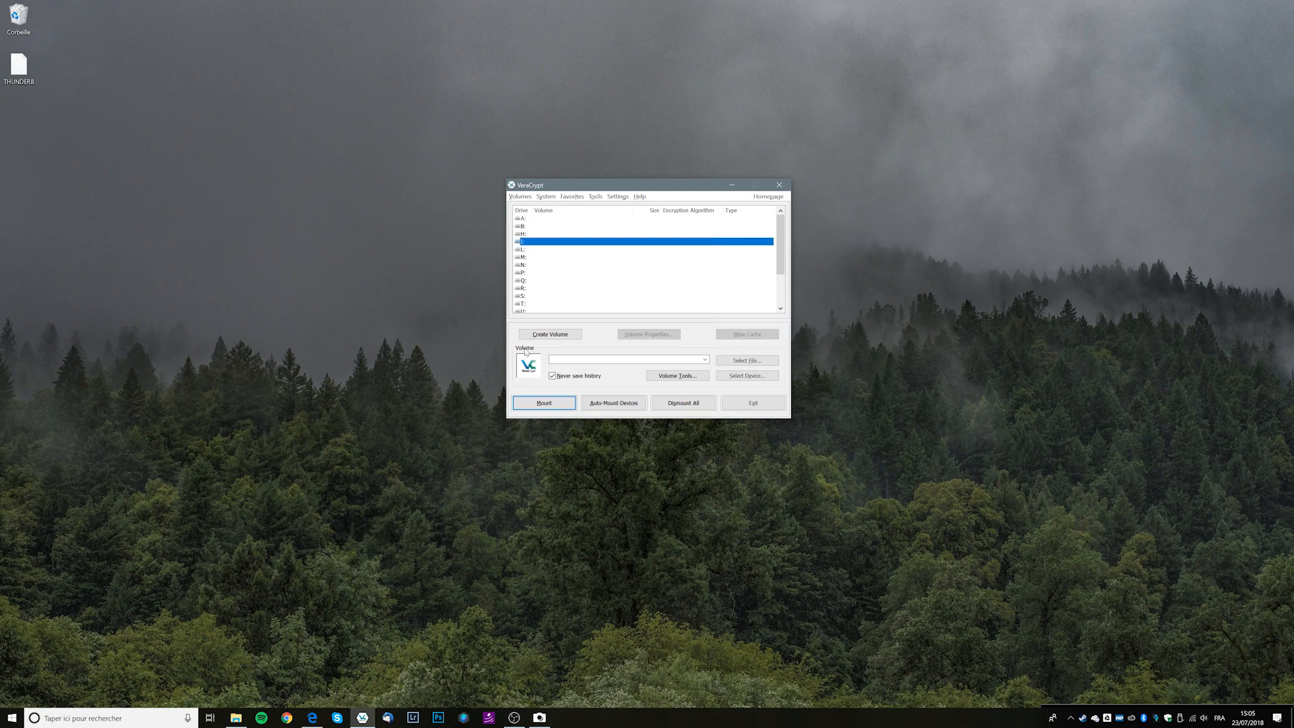
pyautogui.click(750, 362)
pyautogui.click(572, 274)
pyautogui.doubleClick(630, 273)
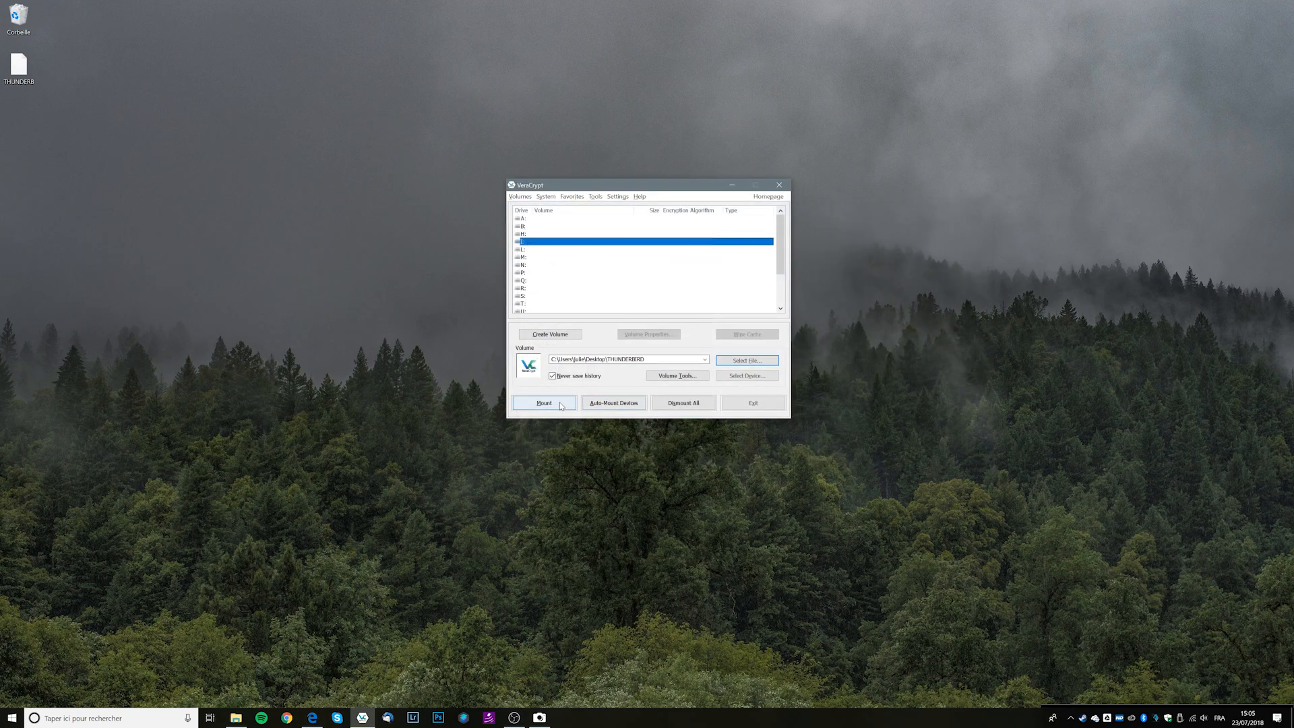
pyautogui.click(555, 410)
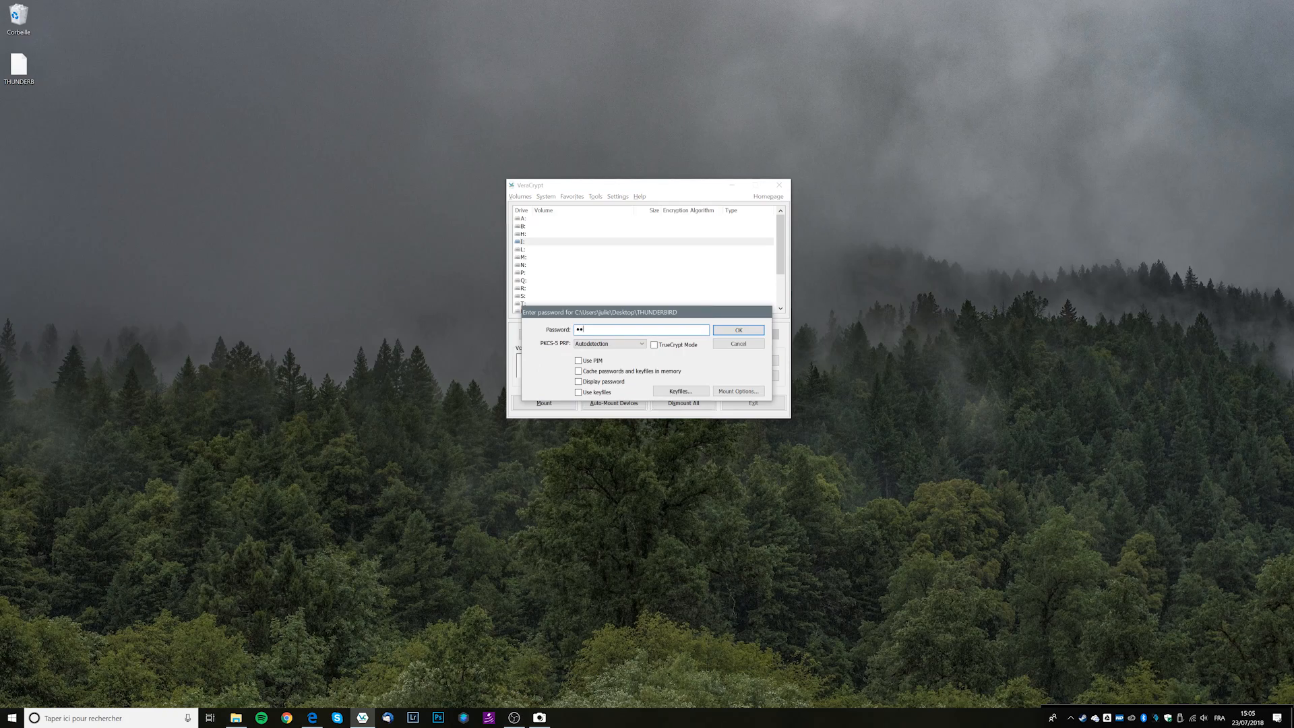
pyautogui.press('Return')
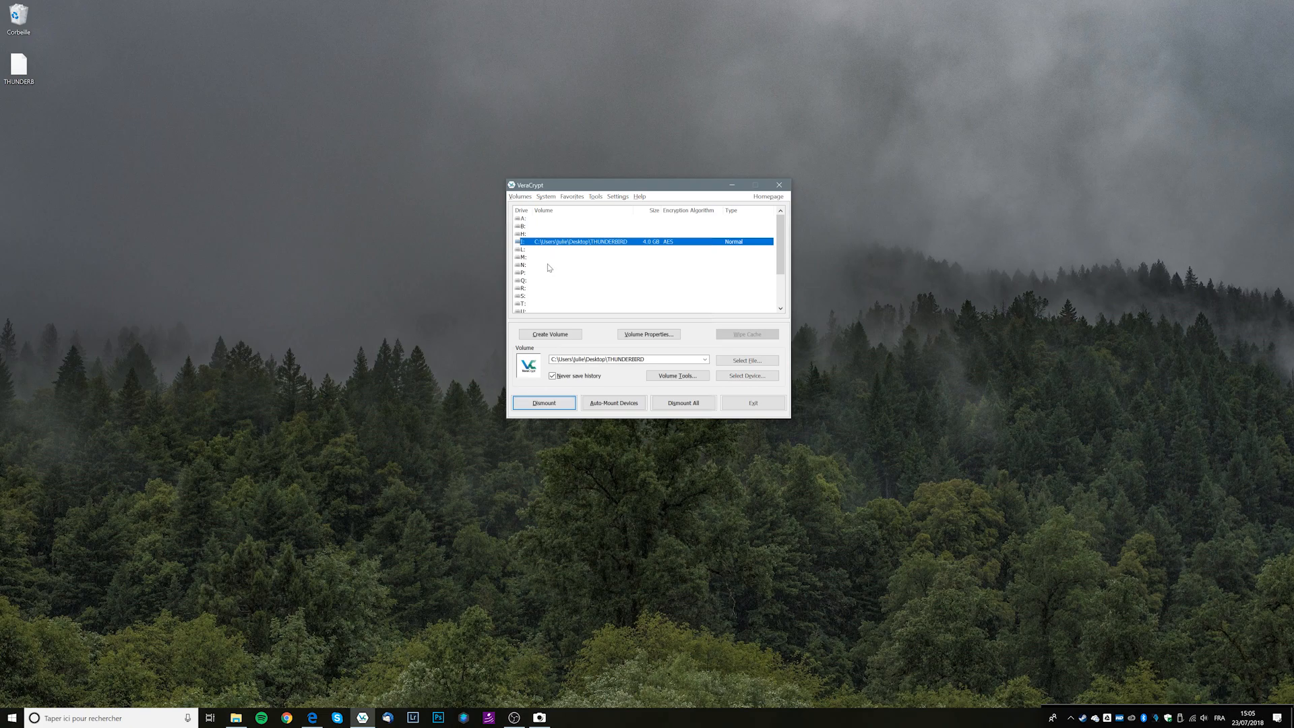
# Open the mounted Disque local (I:) drive from This PC in a new Explorer window.
pyautogui.rightClick(237, 716)
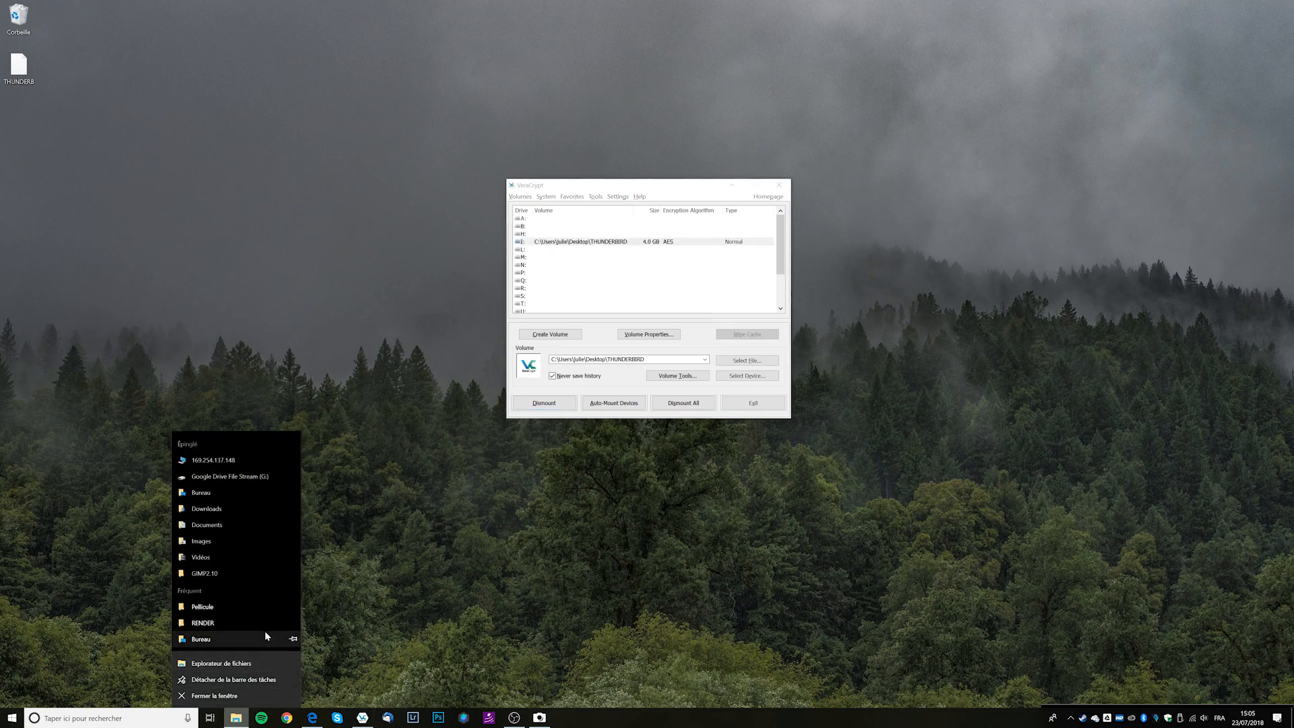
pyautogui.click(261, 659)
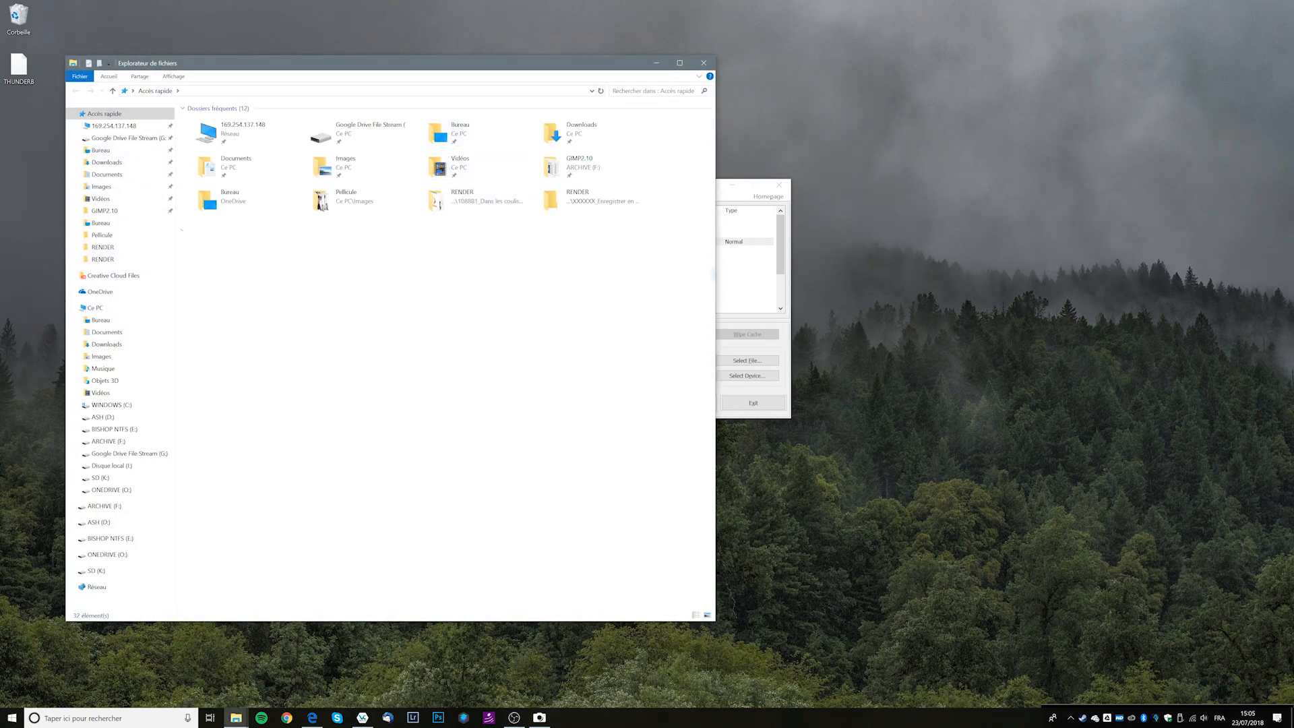
pyautogui.click(110, 307)
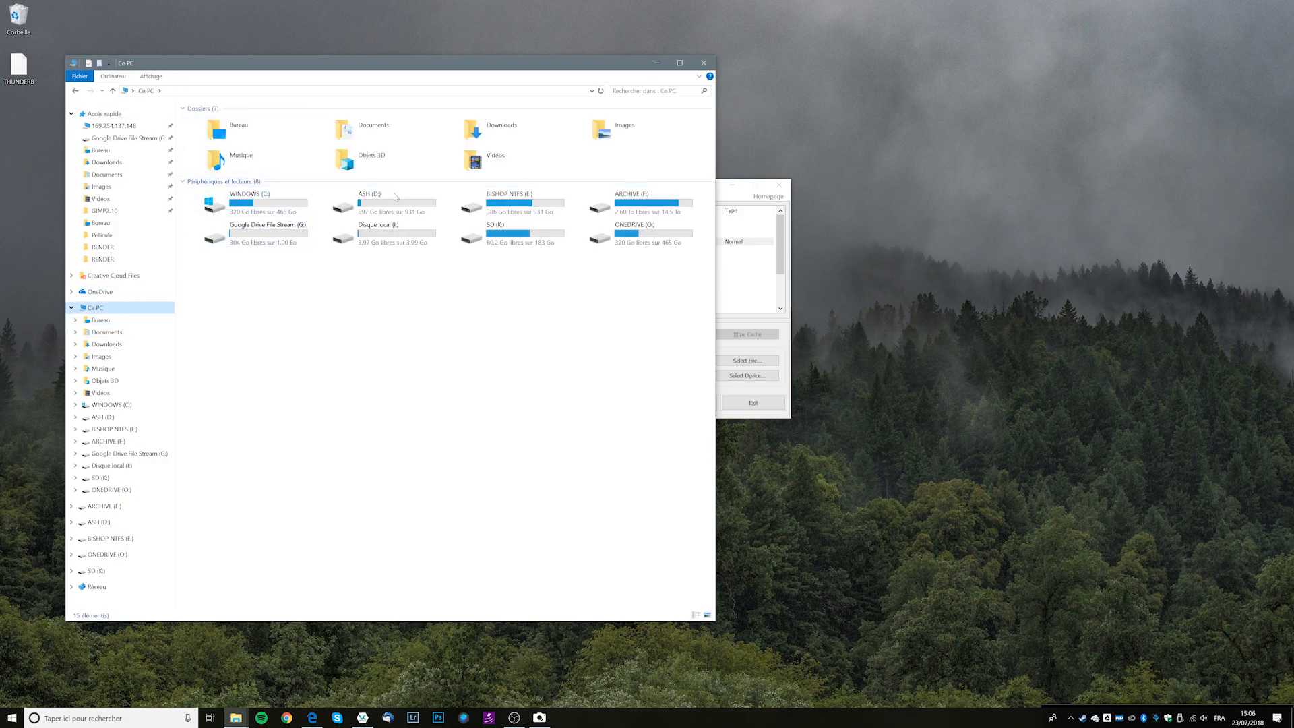
pyautogui.doubleClick(428, 249)
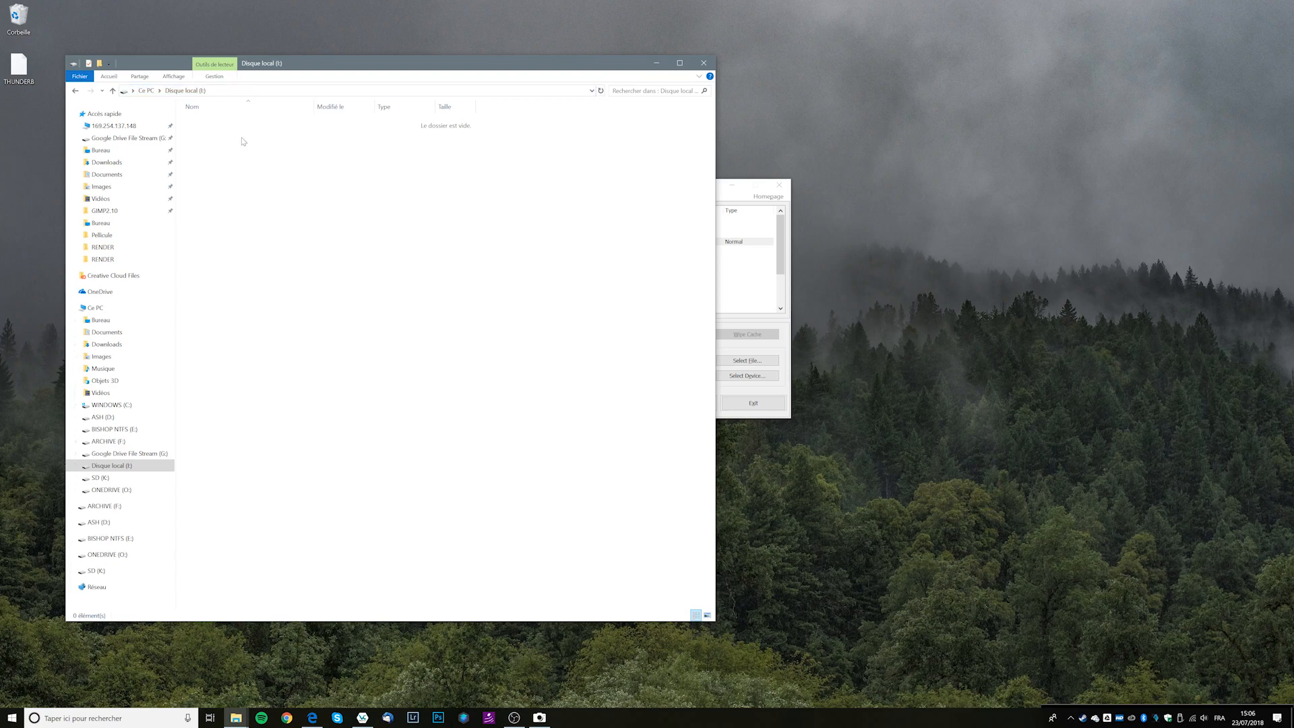
# Check drive I:'s properties, then return to VeraCrypt.
pyautogui.rightClick(132, 469)
pyautogui.rightClick(121, 470)
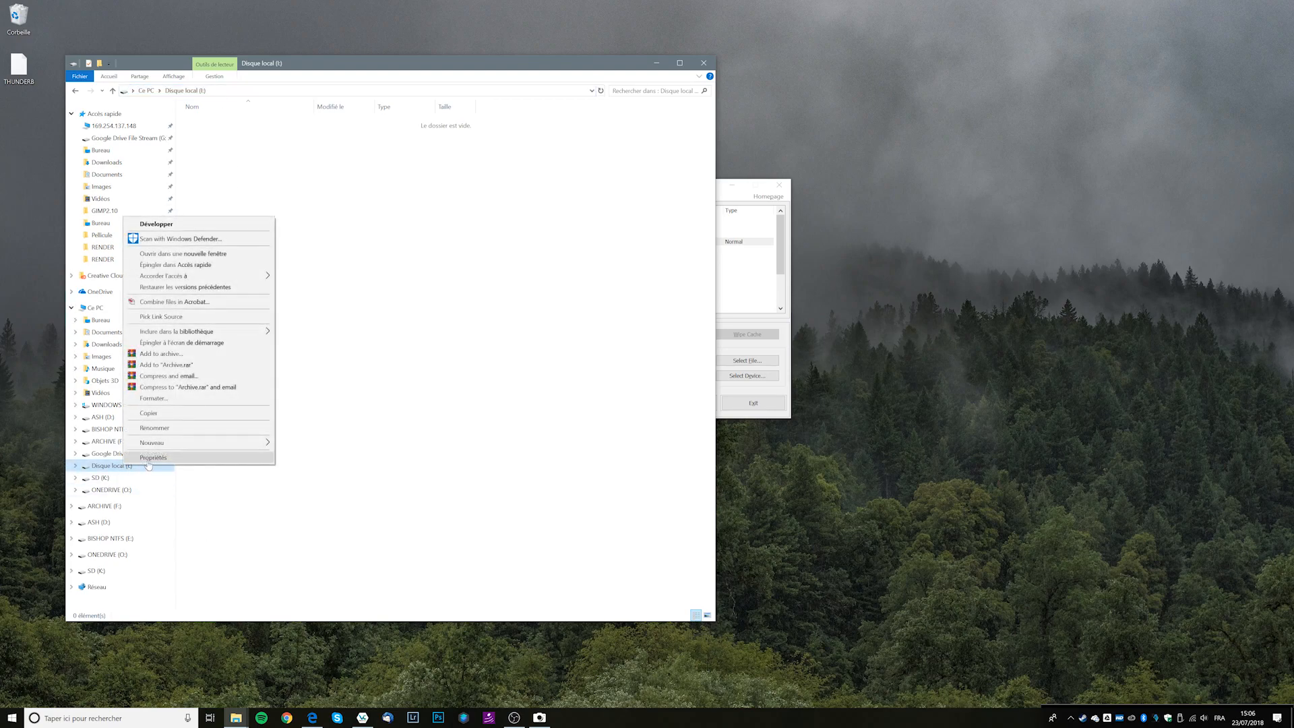
pyautogui.click(135, 461)
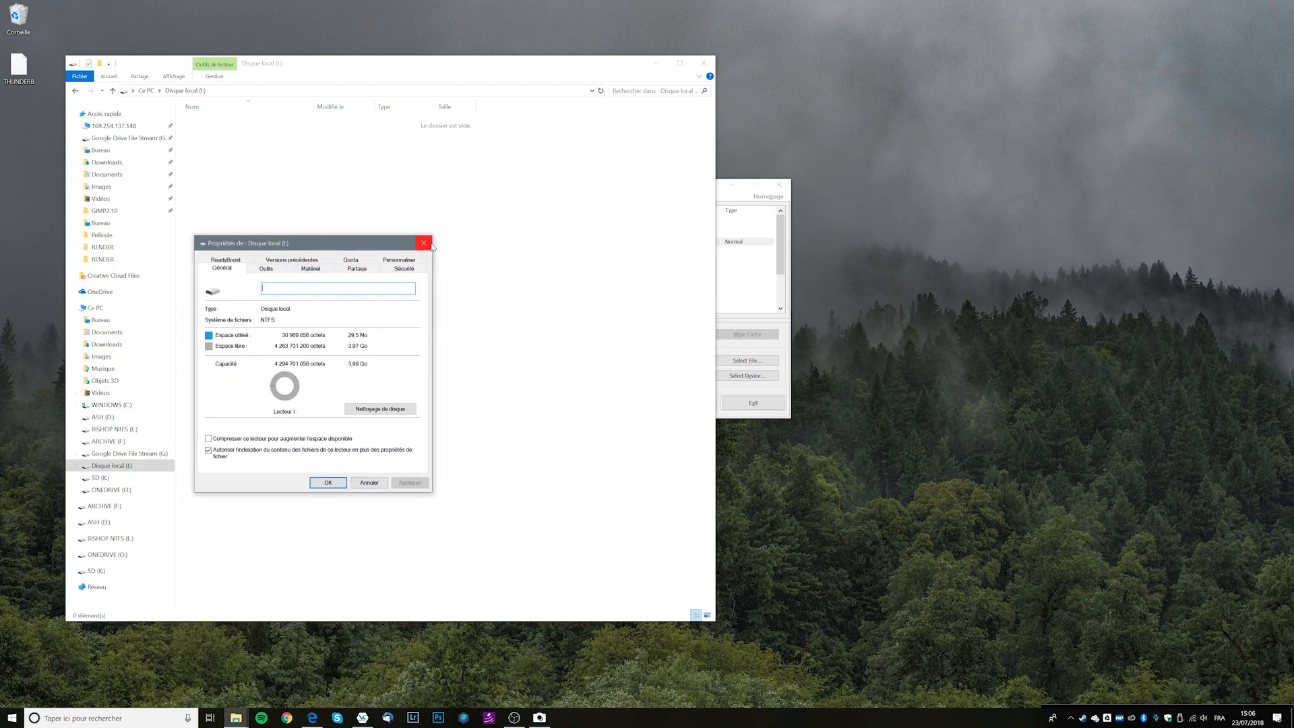
pyautogui.click(423, 243)
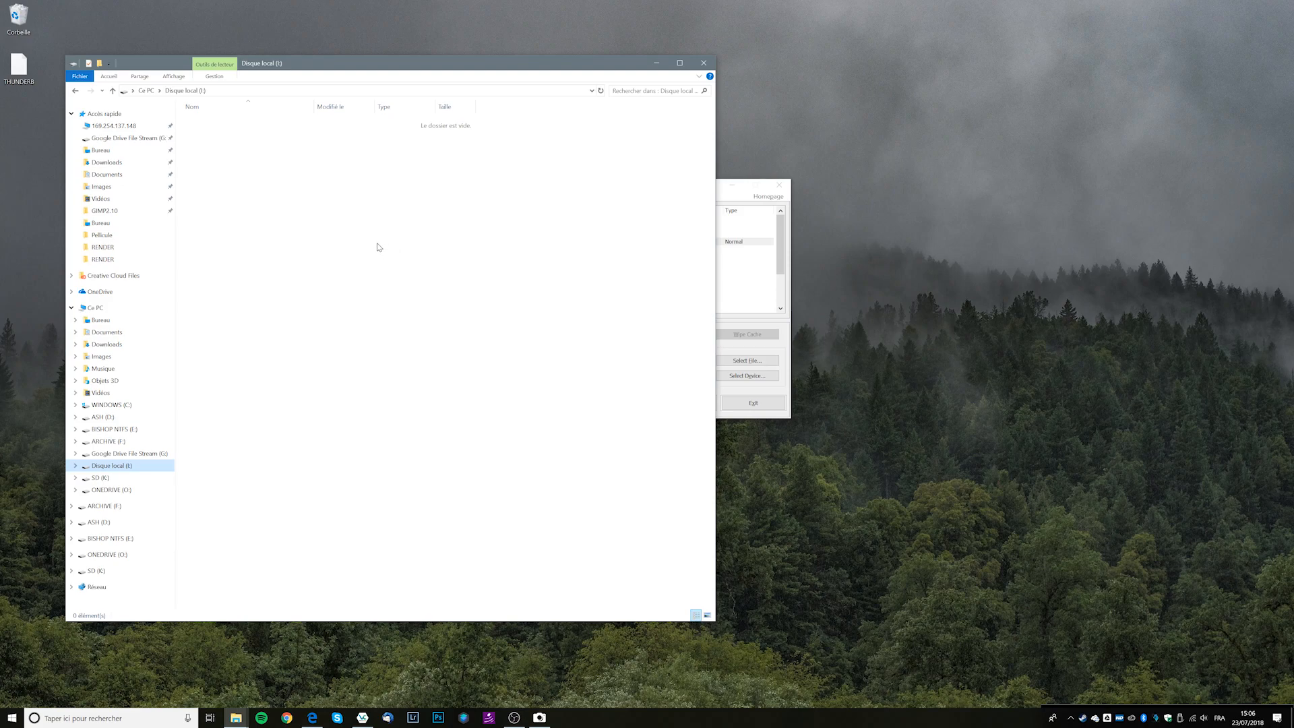
pyautogui.click(780, 226)
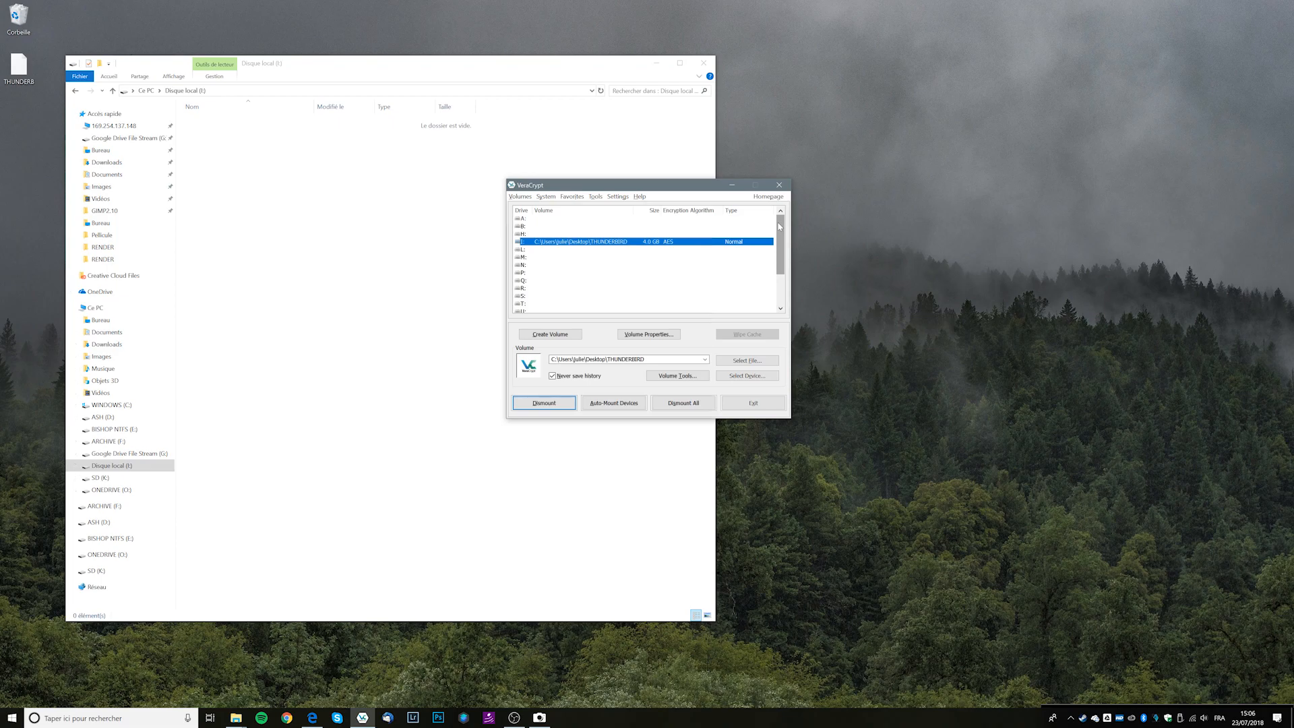
# Move VeraCrypt to the top right beside Explorer and launch Thunderbird from the taskbar.
pyautogui.moveTo(657, 189); pyautogui.dragTo(869, 69)
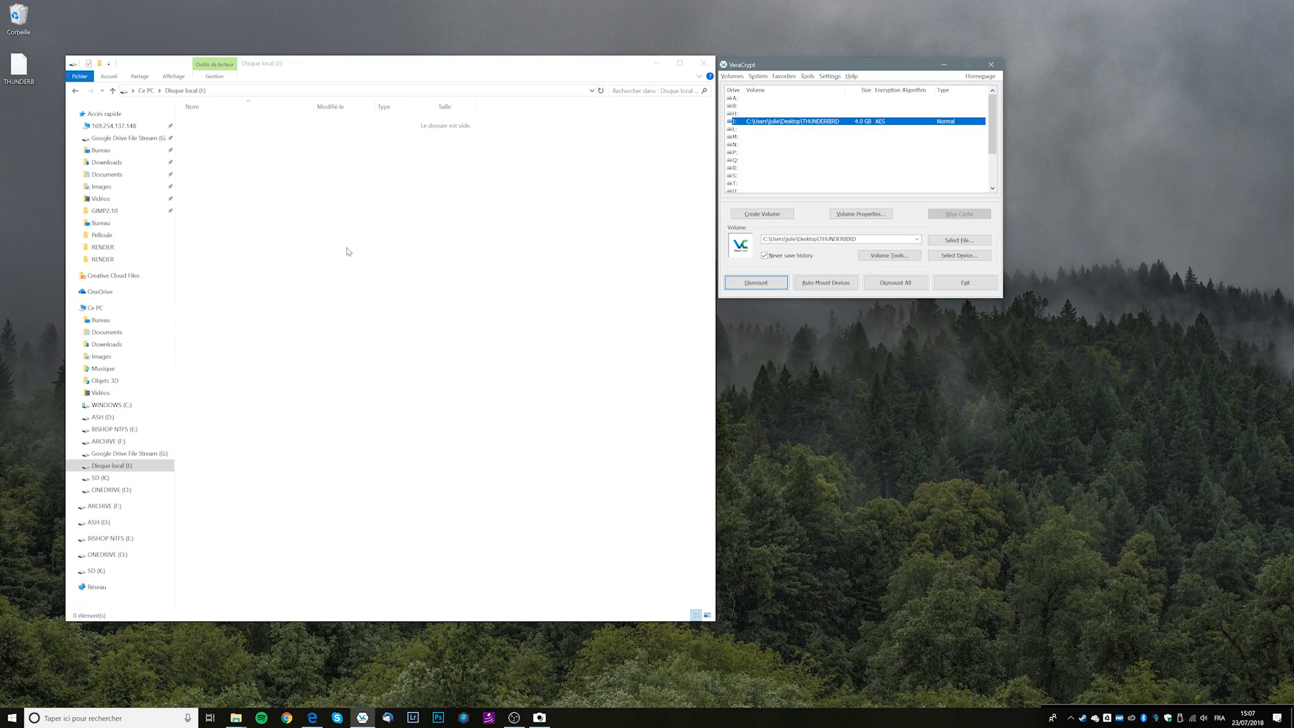
pyautogui.click(388, 719)
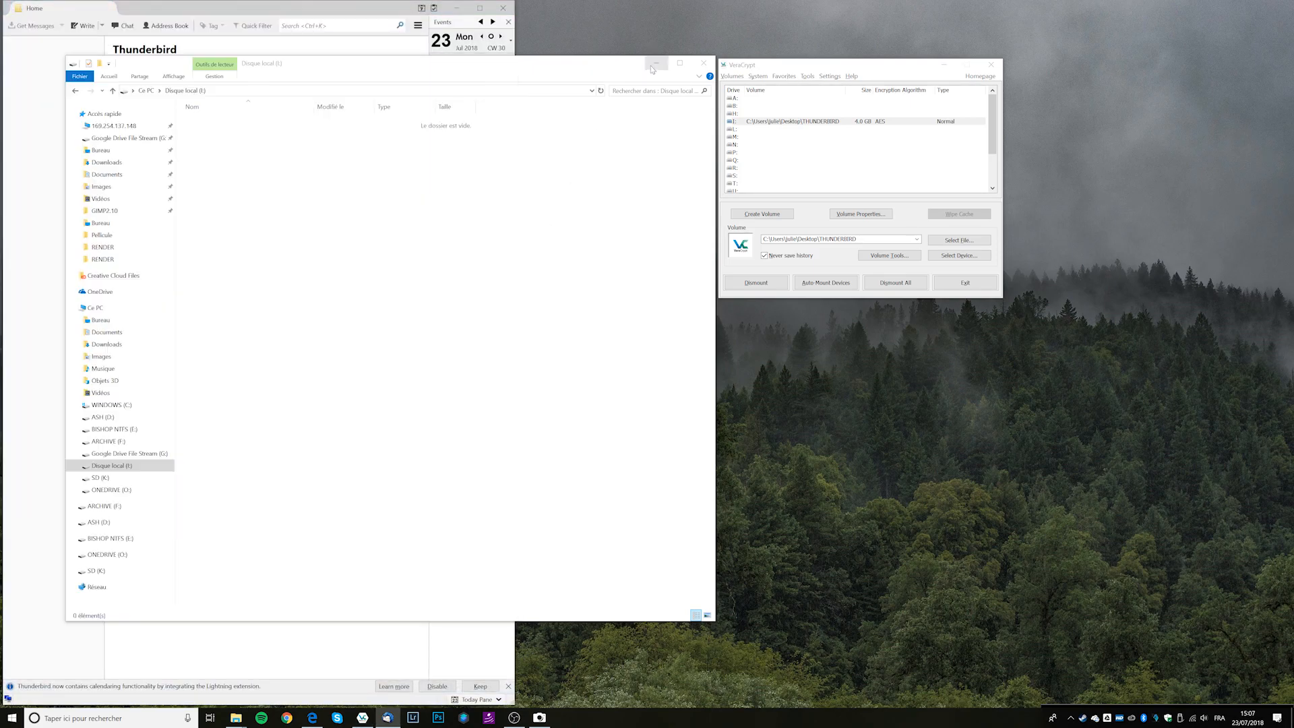
# Dismiss Thunderbird's default mail client prompt and skip the new account setup.
pyautogui.click(653, 65)
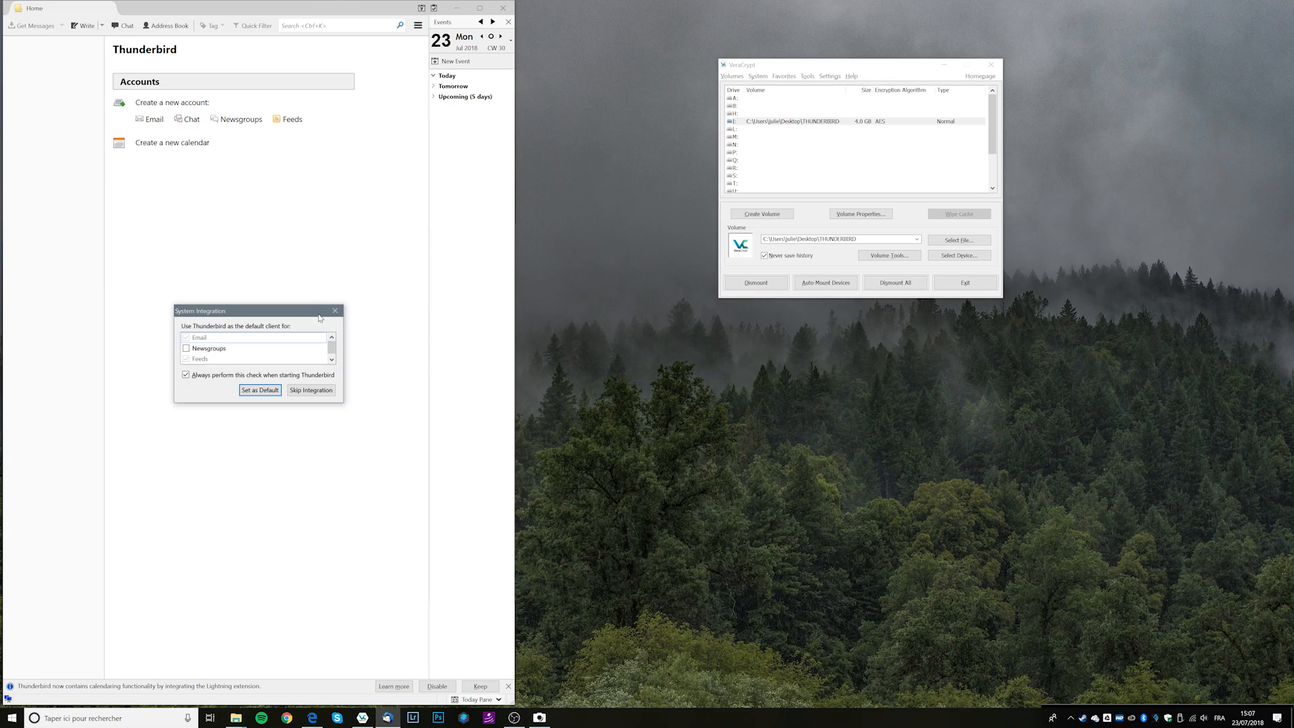
pyautogui.click(266, 391)
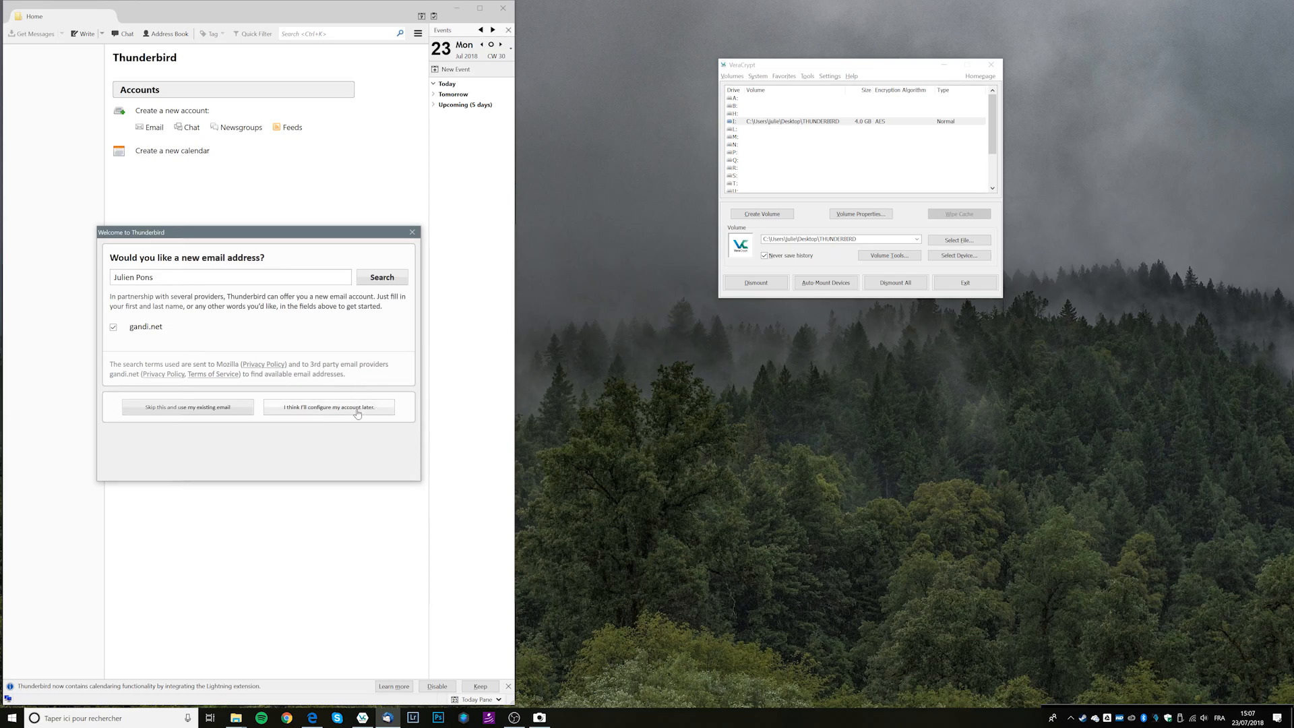
pyautogui.click(357, 408)
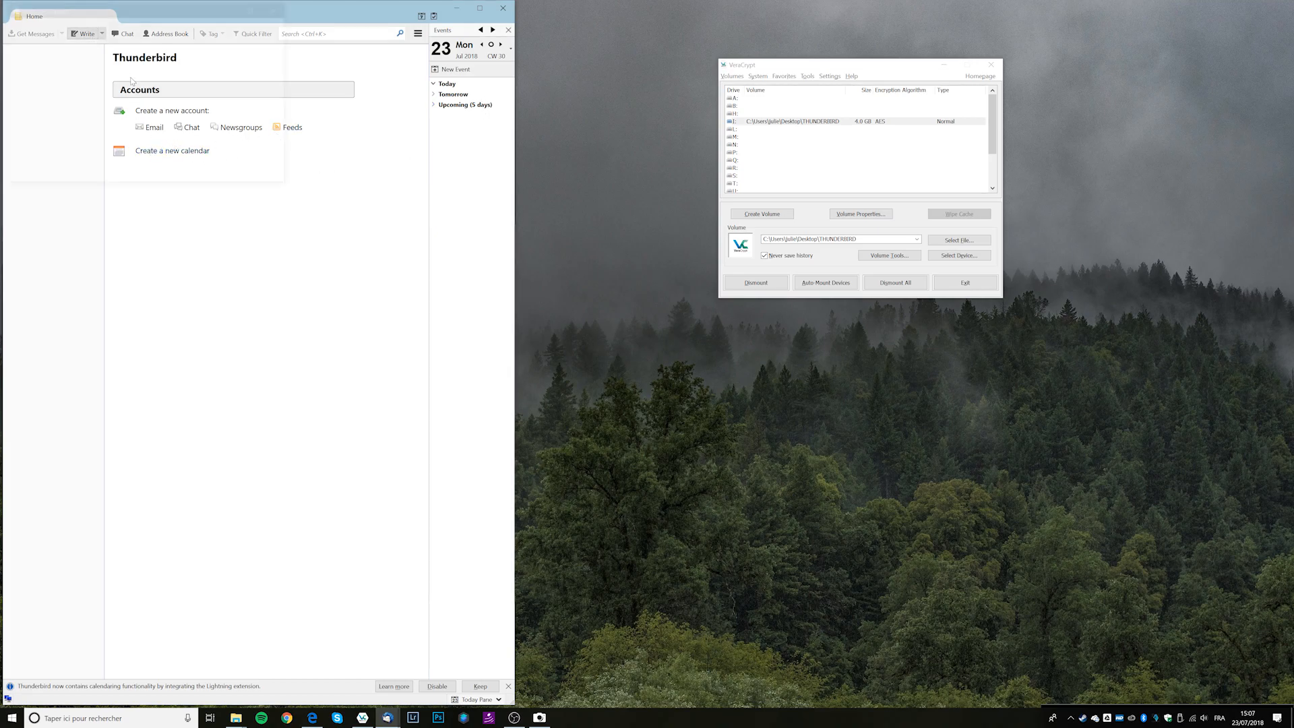
pyautogui.click(240, 230)
pyautogui.click(124, 150)
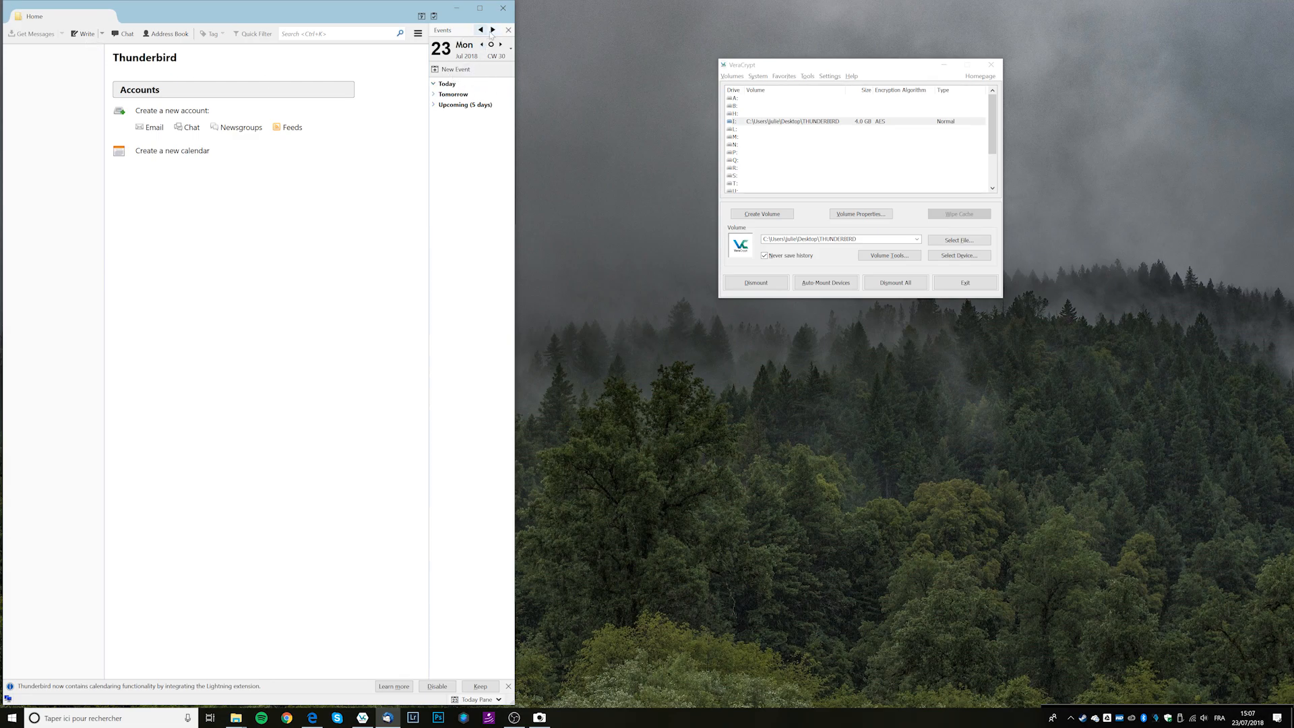
# Create a new event titled TEST for today and save it.
pyautogui.rightClick(452, 83)
pyautogui.click(458, 88)
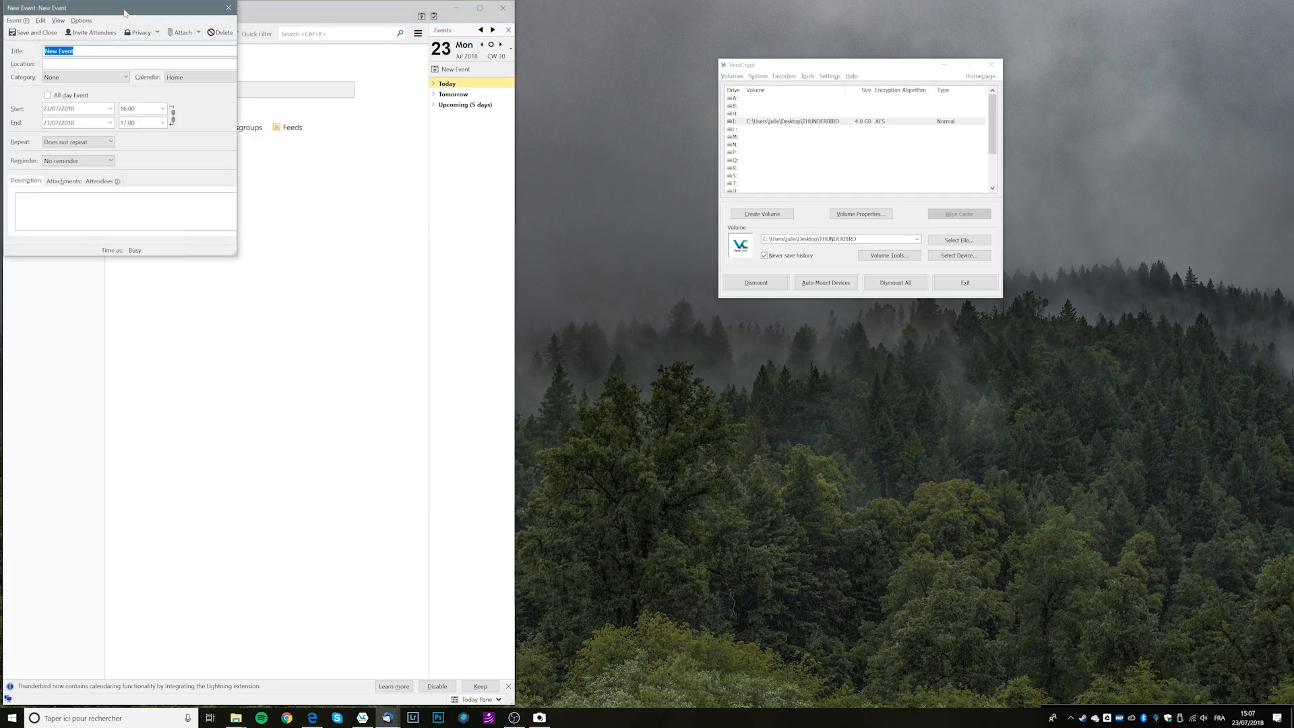
pyautogui.write('TEST')
pyautogui.click(33, 33)
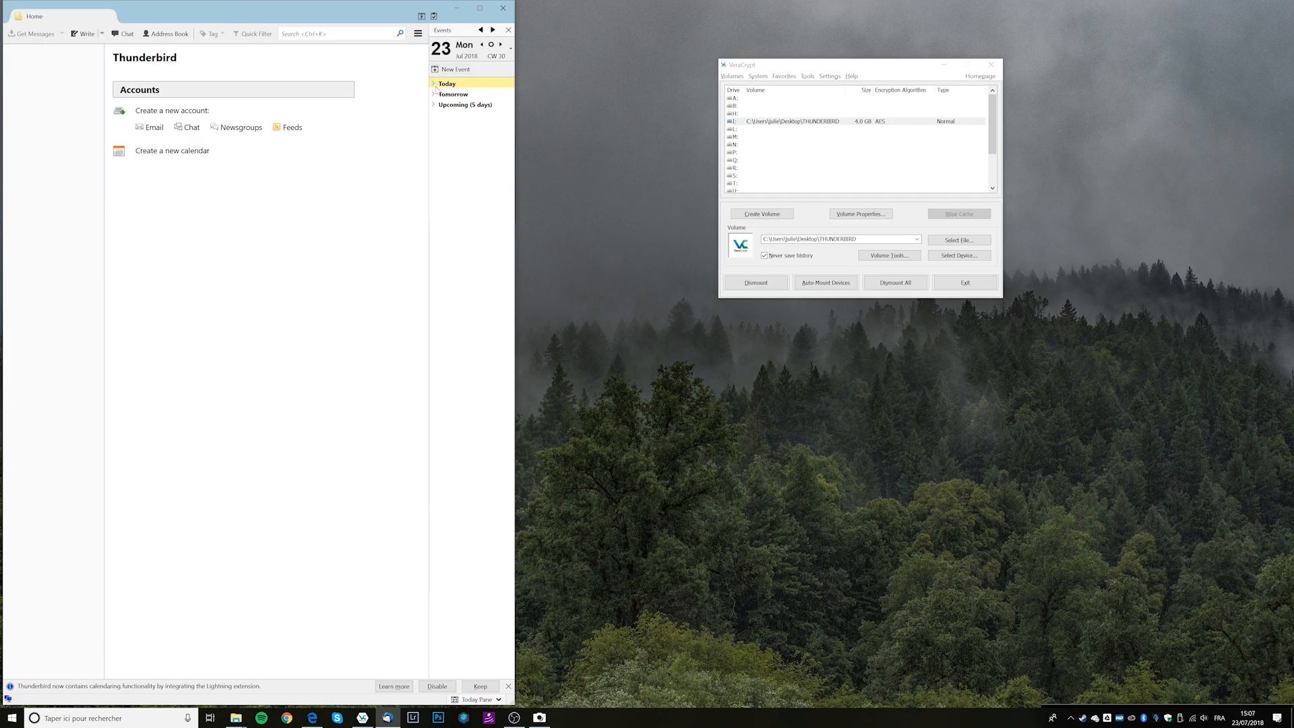
pyautogui.moveTo(452, 100)
# Close Thunderbird and browse Explorer to the user's folder under WINDOWS (C:)\Utilisateurs.
pyautogui.click(503, 8)
pyautogui.click(235, 717)
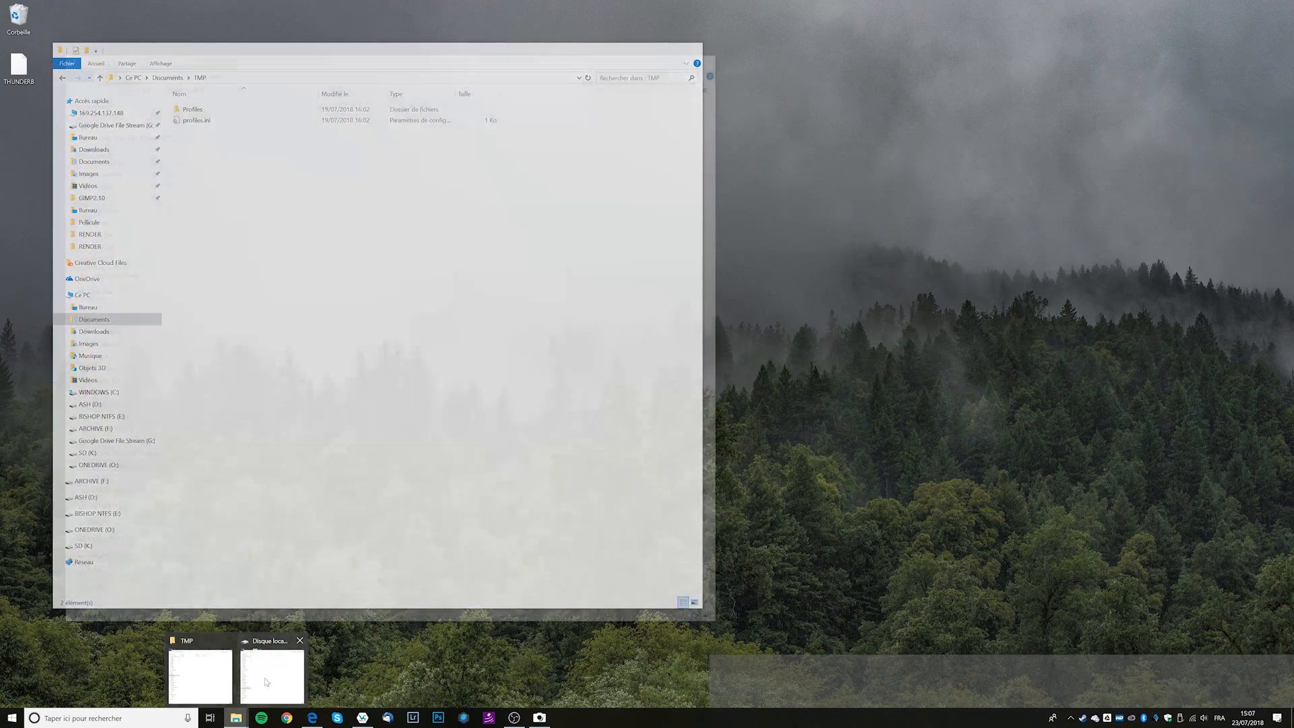
pyautogui.click(274, 674)
pyautogui.click(126, 90)
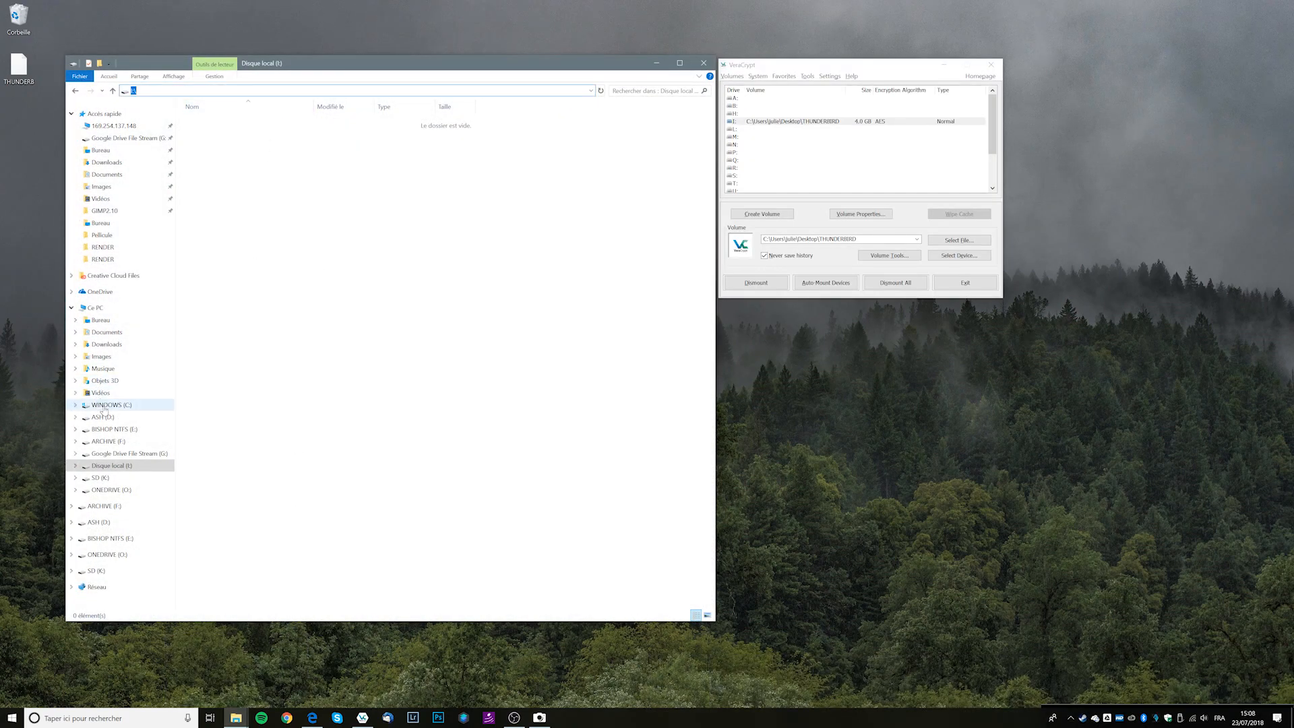
pyautogui.click(103, 405)
pyautogui.doubleClick(231, 168)
pyautogui.doubleClick(304, 123)
pyautogui.moveTo(351, 67); pyautogui.dragTo(608, 69)
# Navigate to AppData\Roaming\Thunderbird and open its Profiles folder.
pyautogui.click(543, 96)
pyautogui.click(543, 95)
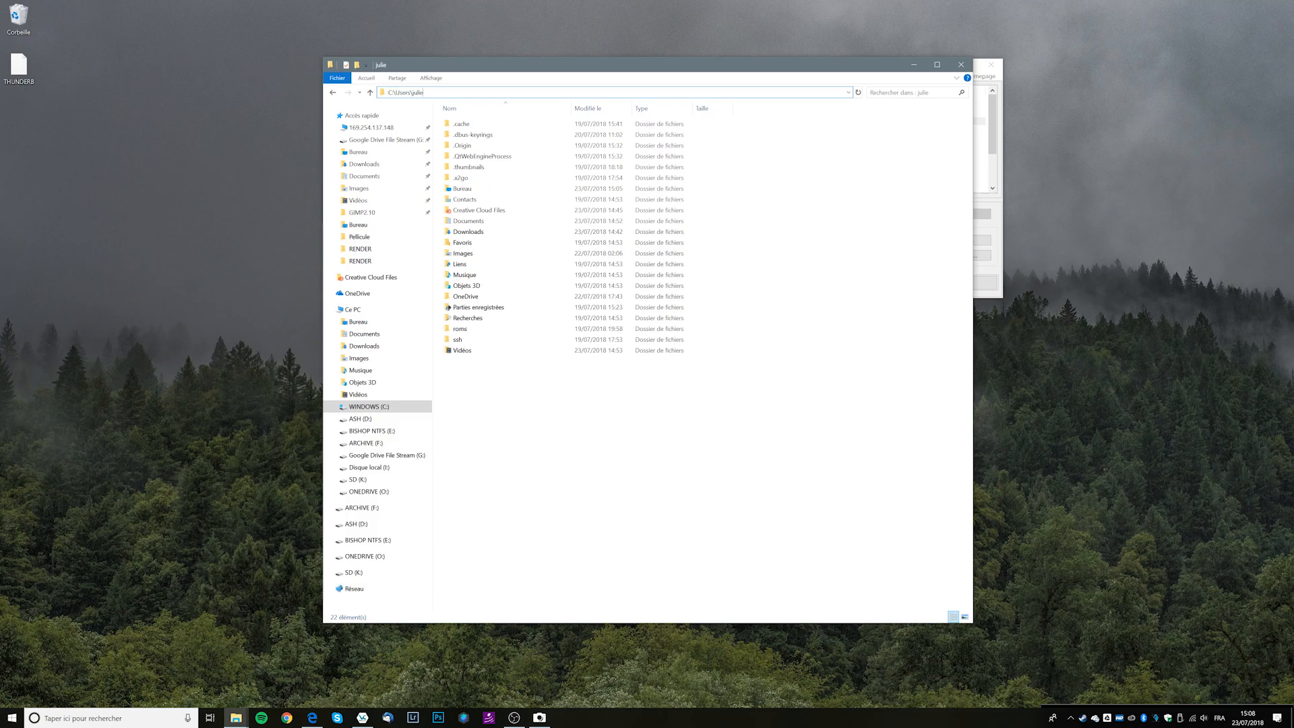
pyautogui.write('\\AppDa')
pyautogui.press('super')
pyautogui.click(535, 92)
pyautogui.click(534, 92)
pyautogui.write('\\AppData\\Roaming')
pyautogui.press('Return')
pyautogui.doubleClick(485, 397)
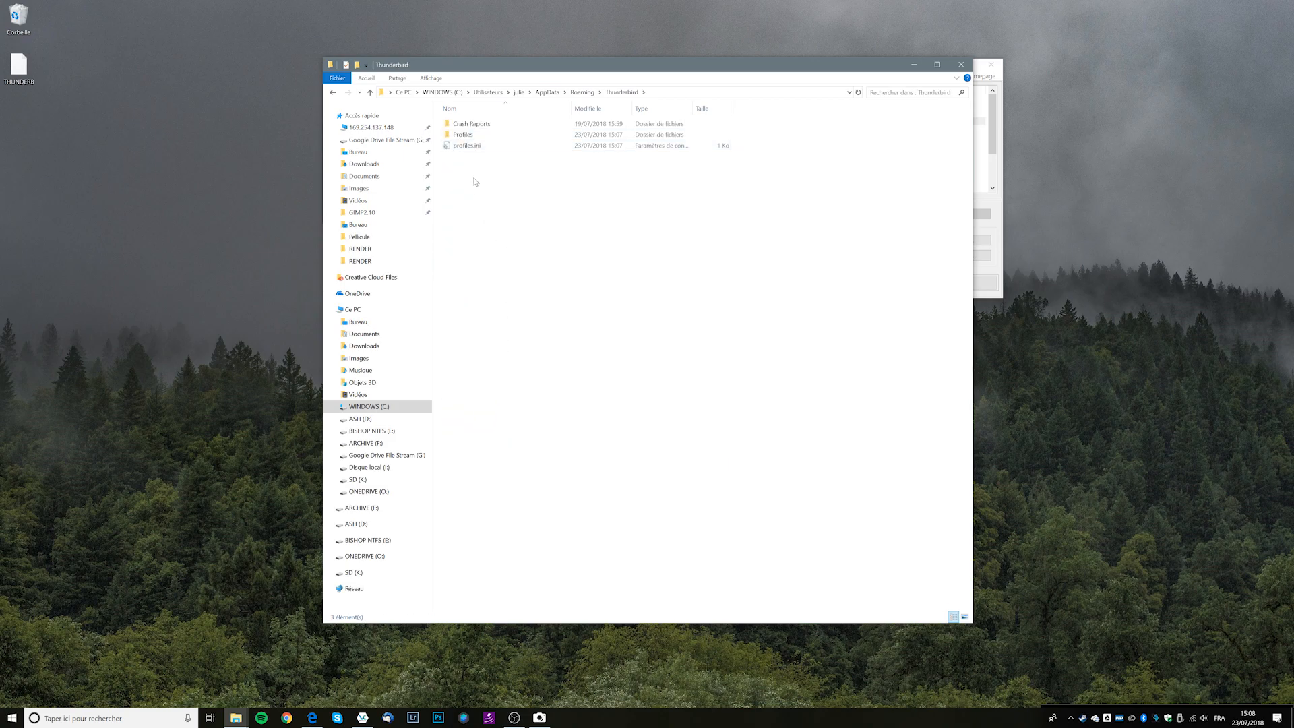
pyautogui.click(469, 136)
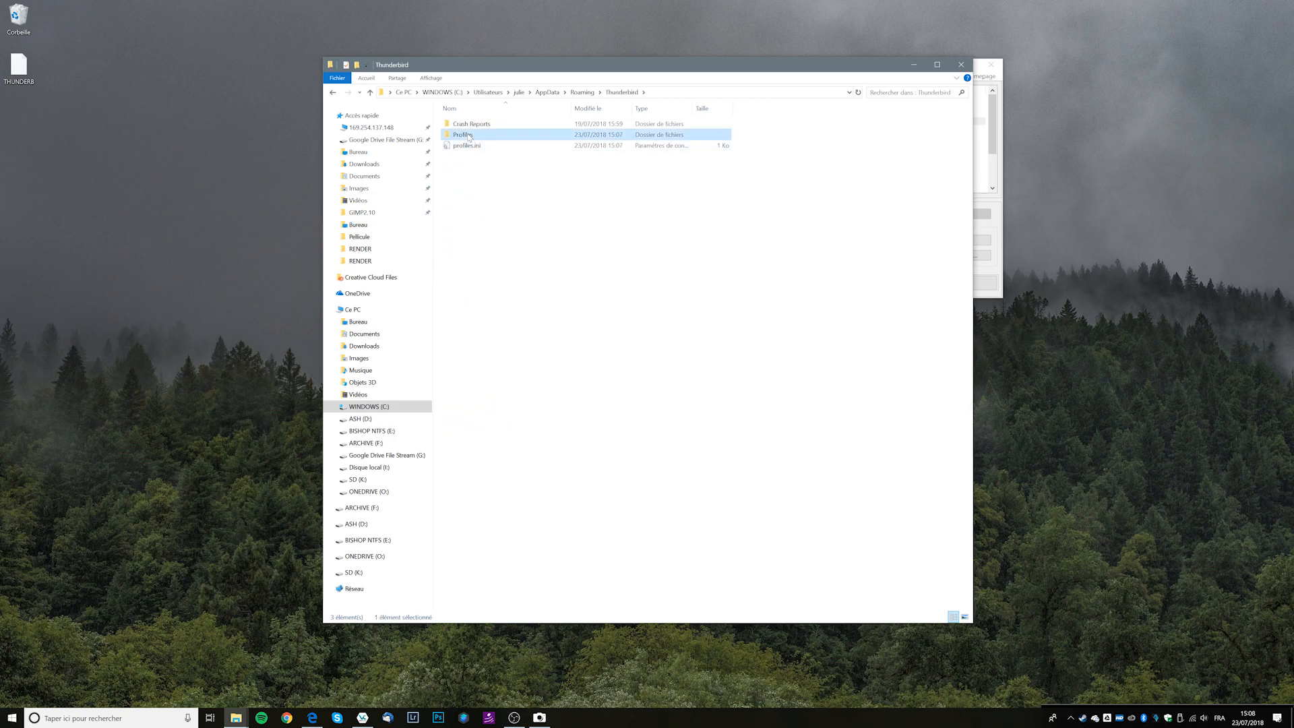
pyautogui.doubleClick(469, 136)
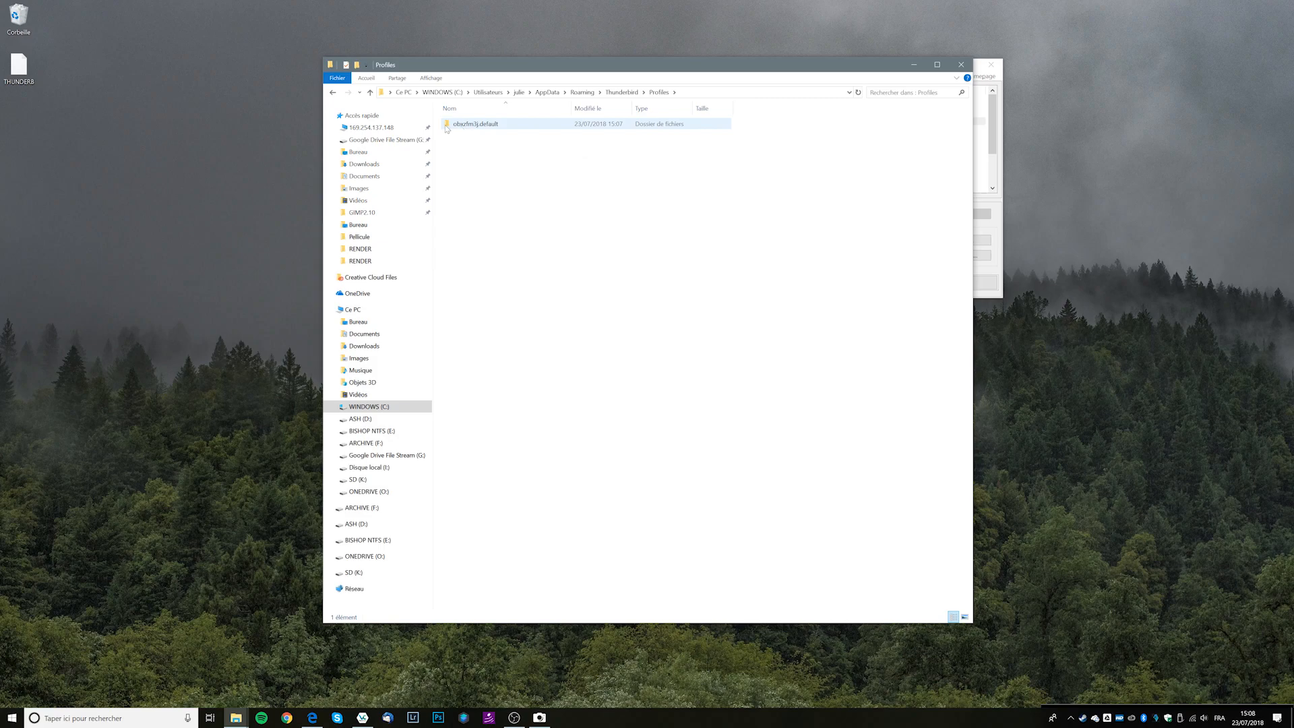
# Move the obxzfm3j.default profile folder from Profiles onto Disque local (I:).
pyautogui.click(448, 125)
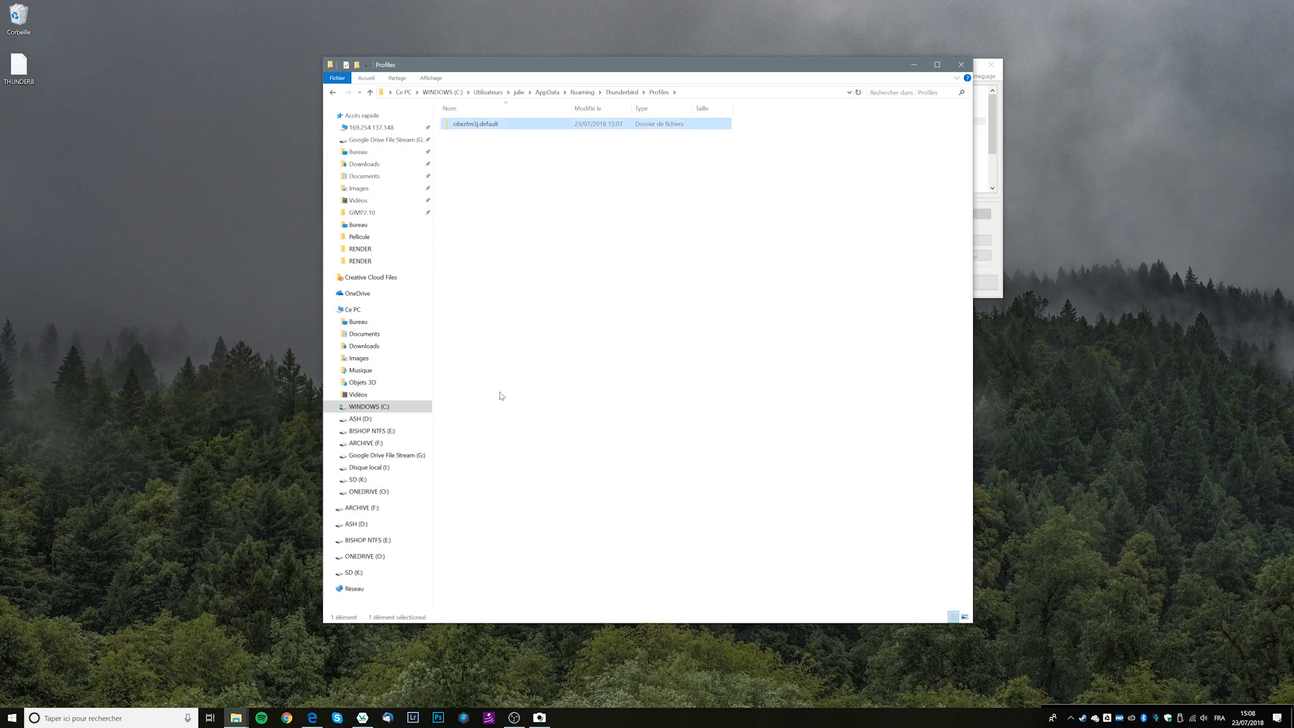
pyautogui.press('super+e')
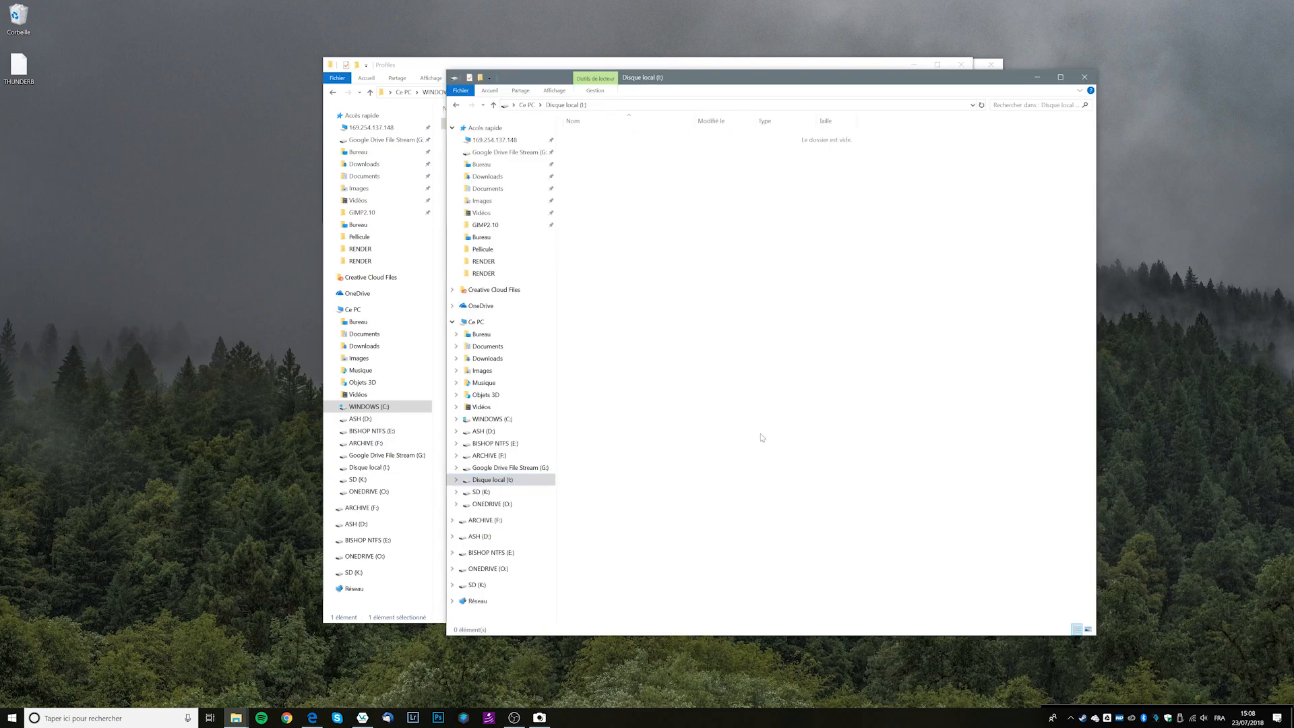
pyautogui.hotkey('ctrl', 'v')
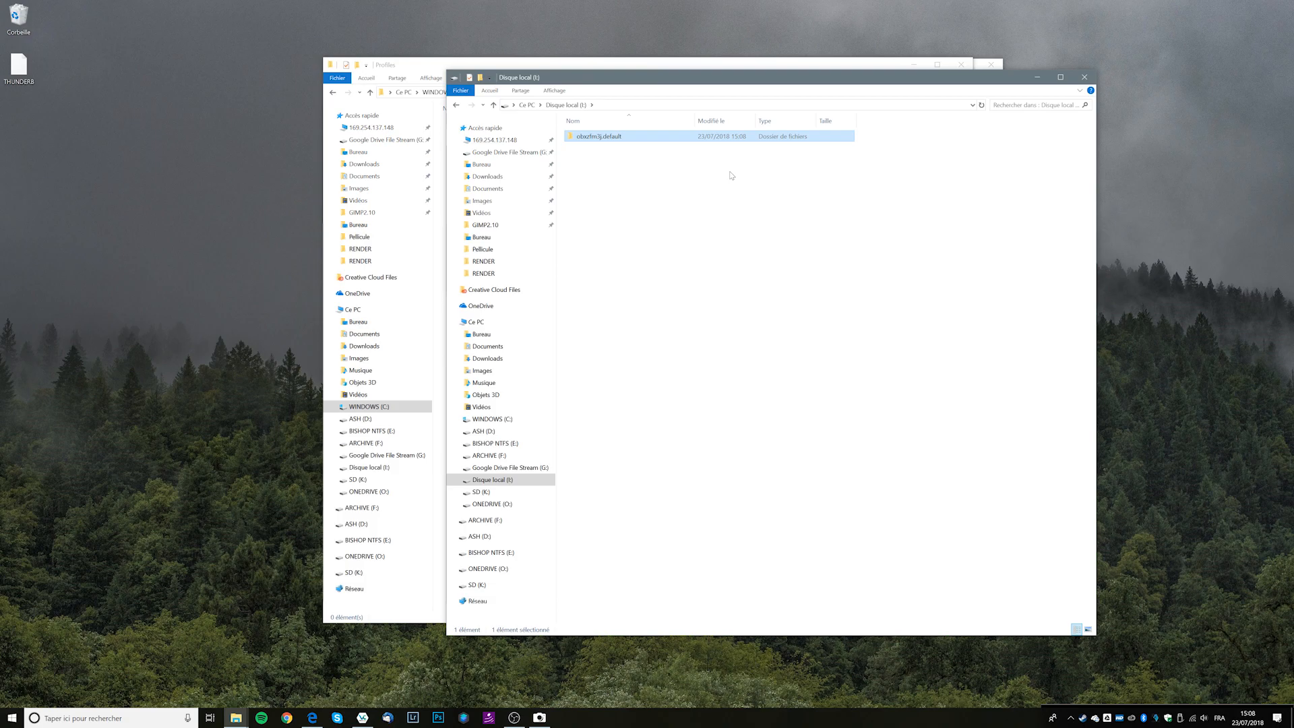
pyautogui.moveTo(692, 78); pyautogui.dragTo(799, 68)
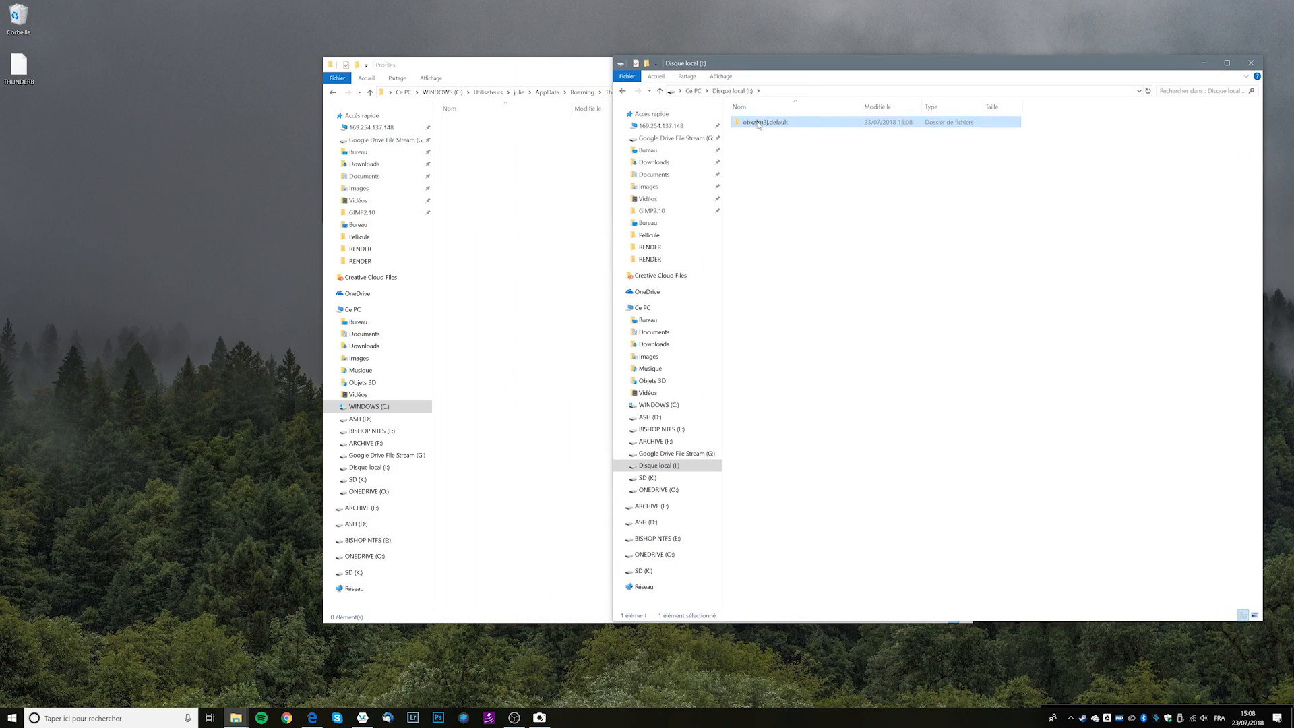
pyautogui.click(843, 235)
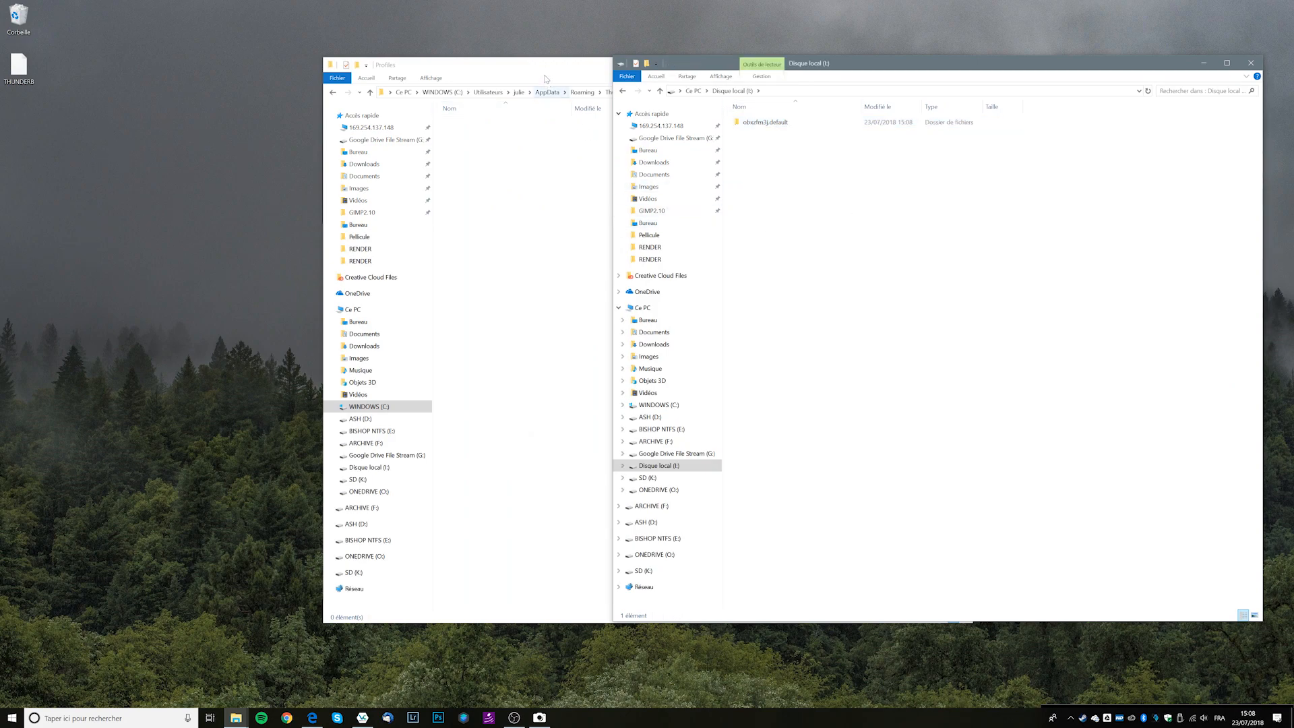
pyautogui.moveTo(536, 79); pyautogui.dragTo(508, 87)
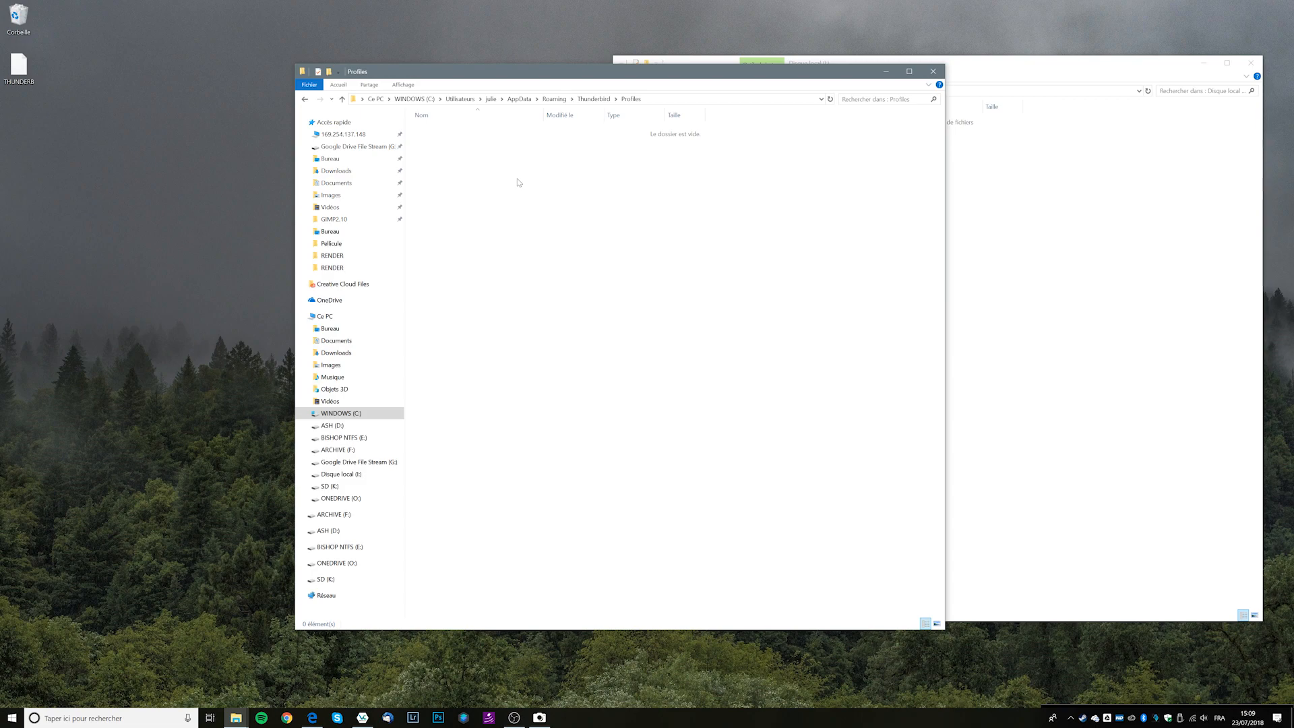
# Arrange the Profiles and Disque local (I:) windows, then go up to the Thunderbird folder.
pyautogui.moveTo(588, 76); pyautogui.dragTo(434, 69)
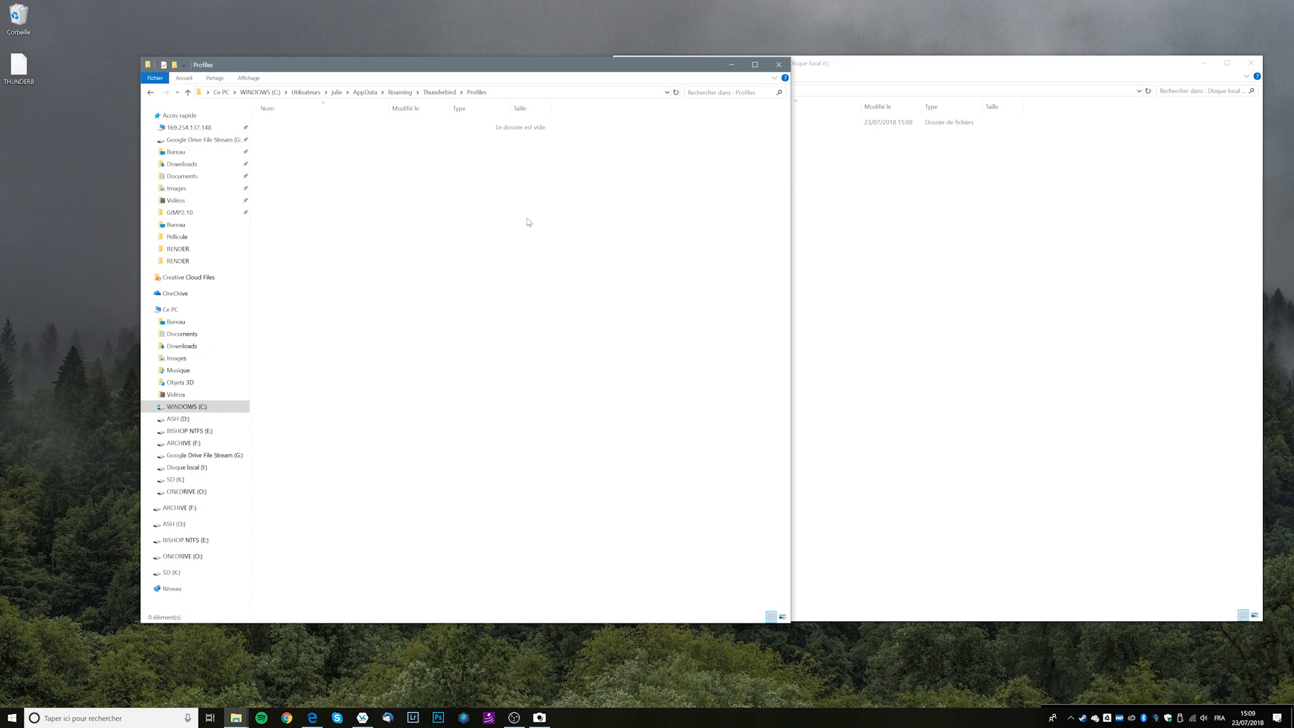
pyautogui.moveTo(865, 58); pyautogui.dragTo(847, 37)
pyautogui.moveTo(507, 69); pyautogui.dragTo(510, 119)
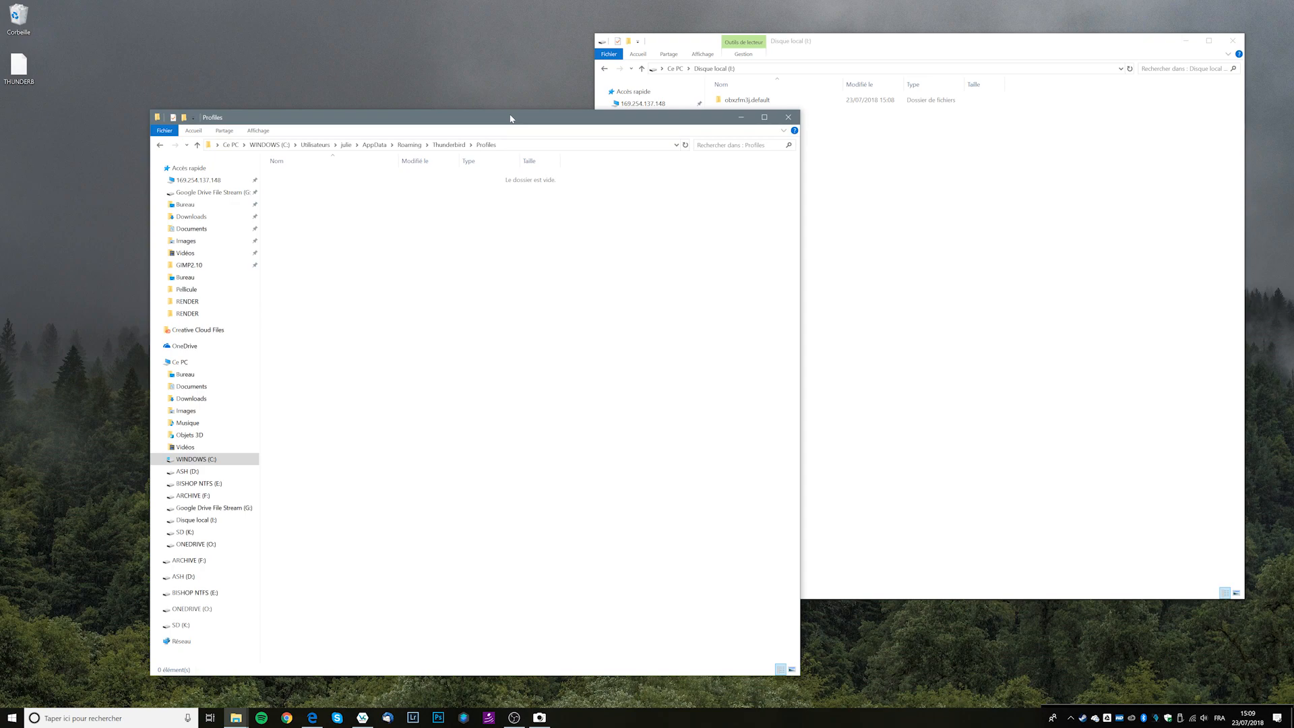
pyautogui.click(916, 220)
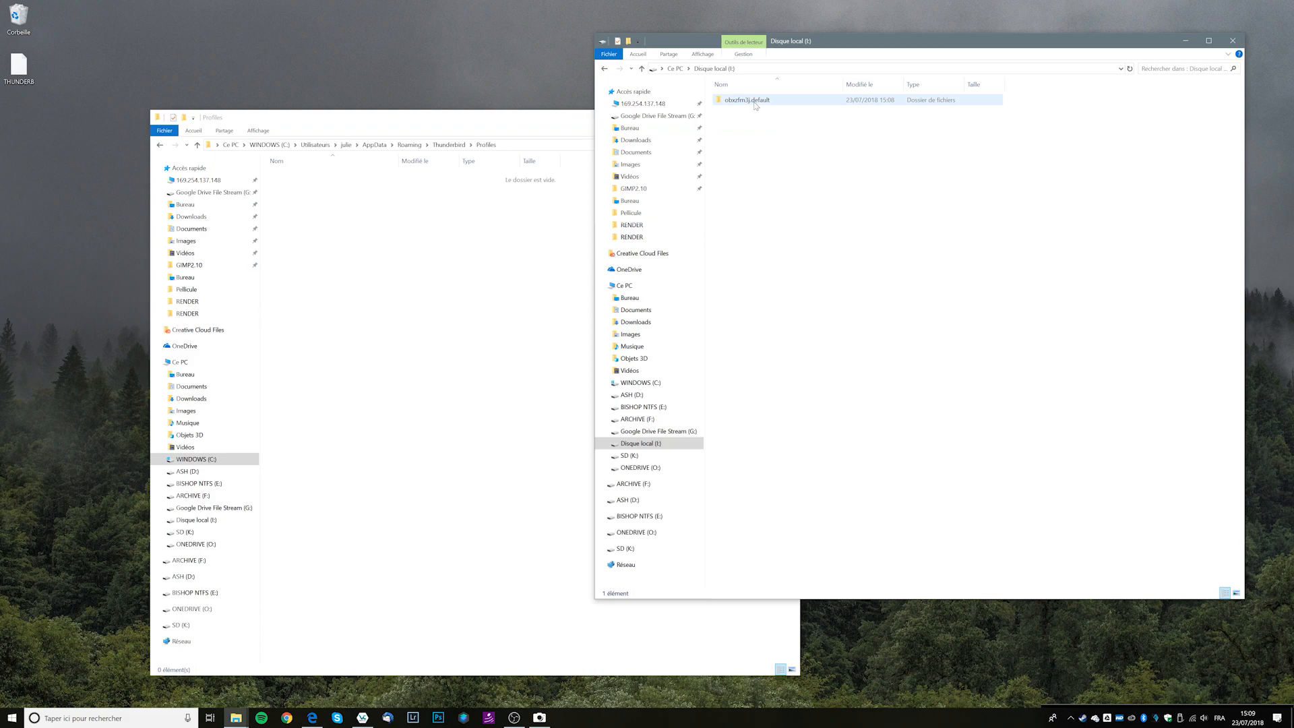
pyautogui.click(417, 336)
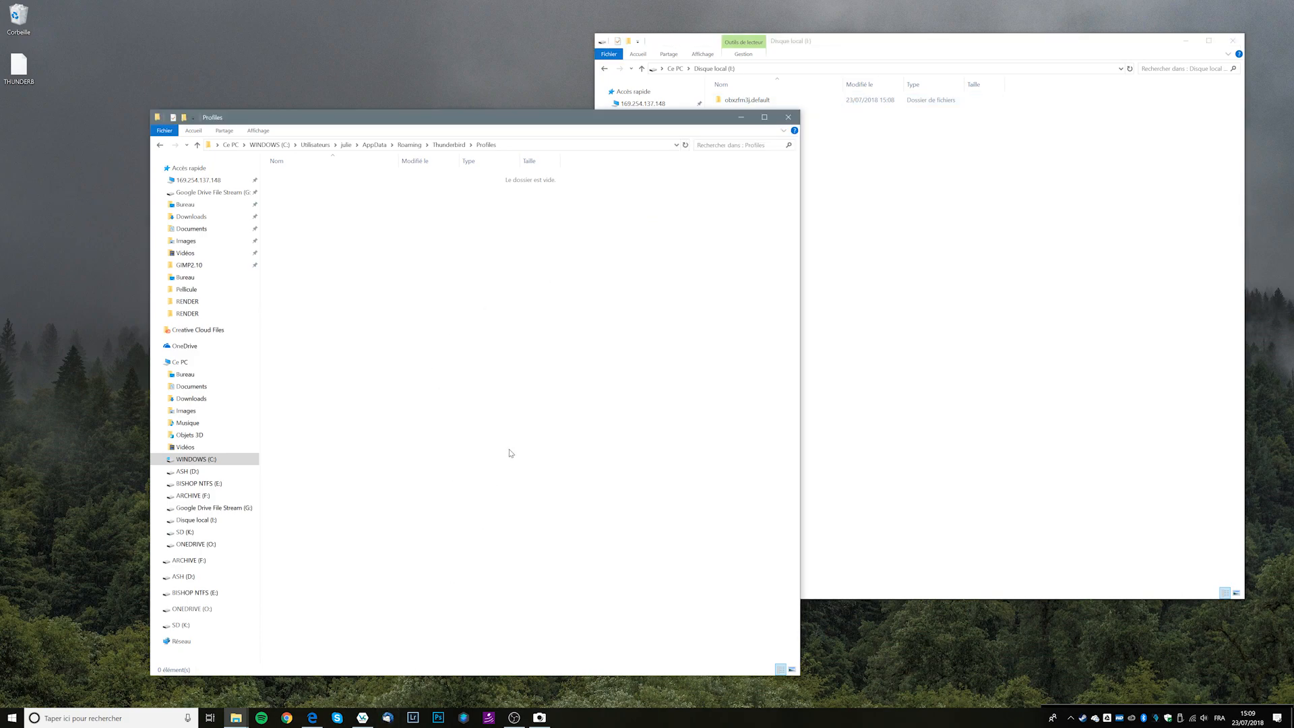
pyautogui.click(455, 146)
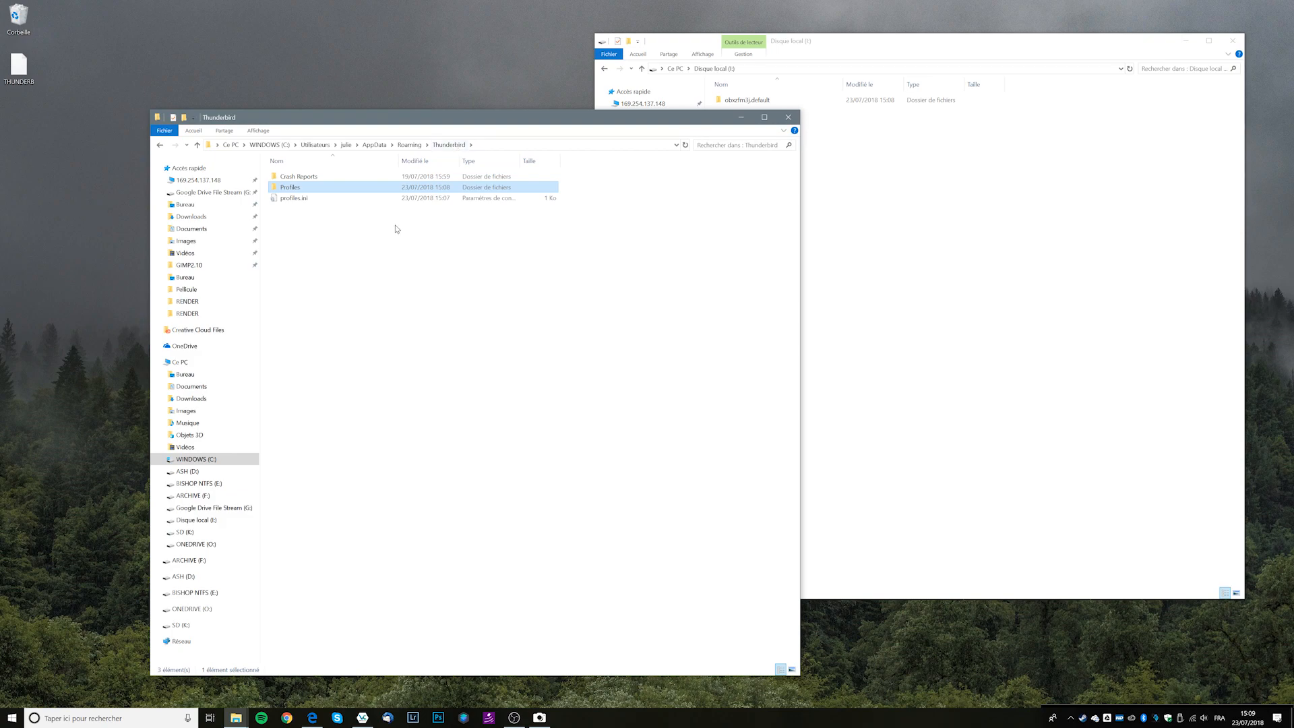
# Review profiles.ini's Path line in Notepad and close it without saving changes.
pyautogui.rightClick(294, 200)
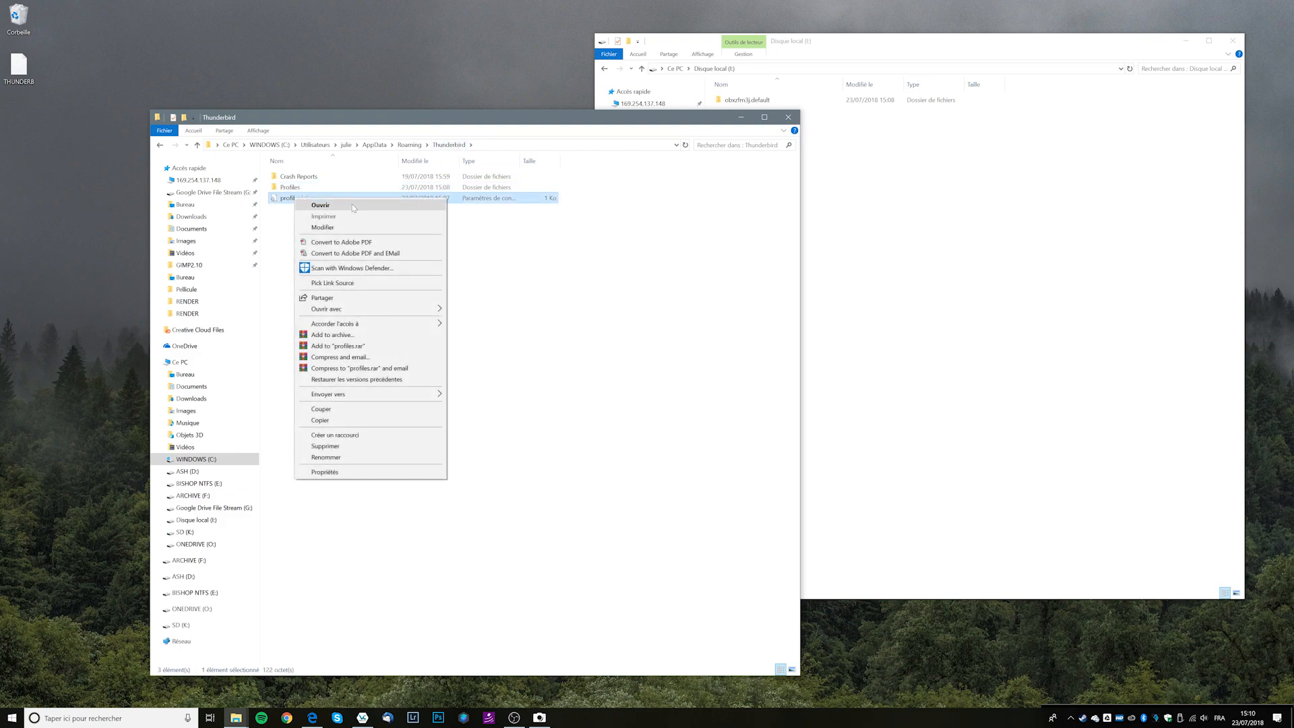
pyautogui.click(354, 205)
pyautogui.moveTo(162, 49); pyautogui.dragTo(182, 184)
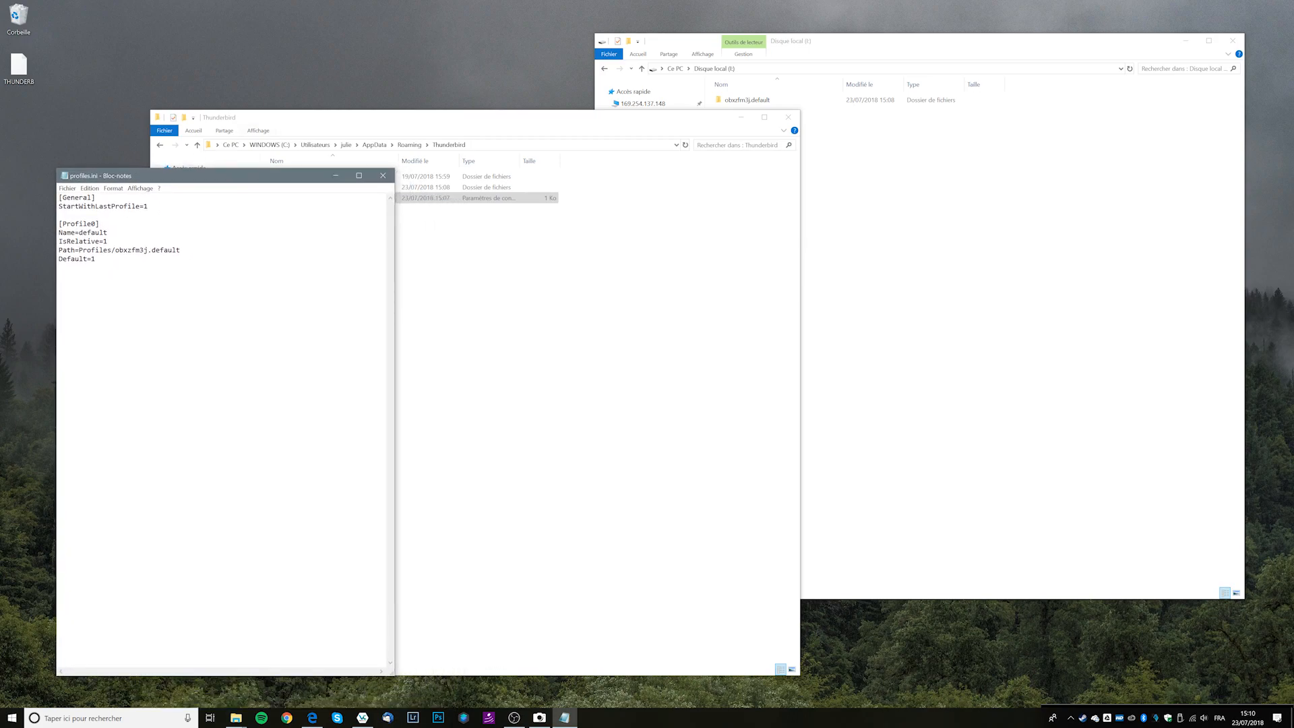
pyautogui.write('i:')
pyautogui.press('BackSpace')
pyautogui.press('BackSpace')
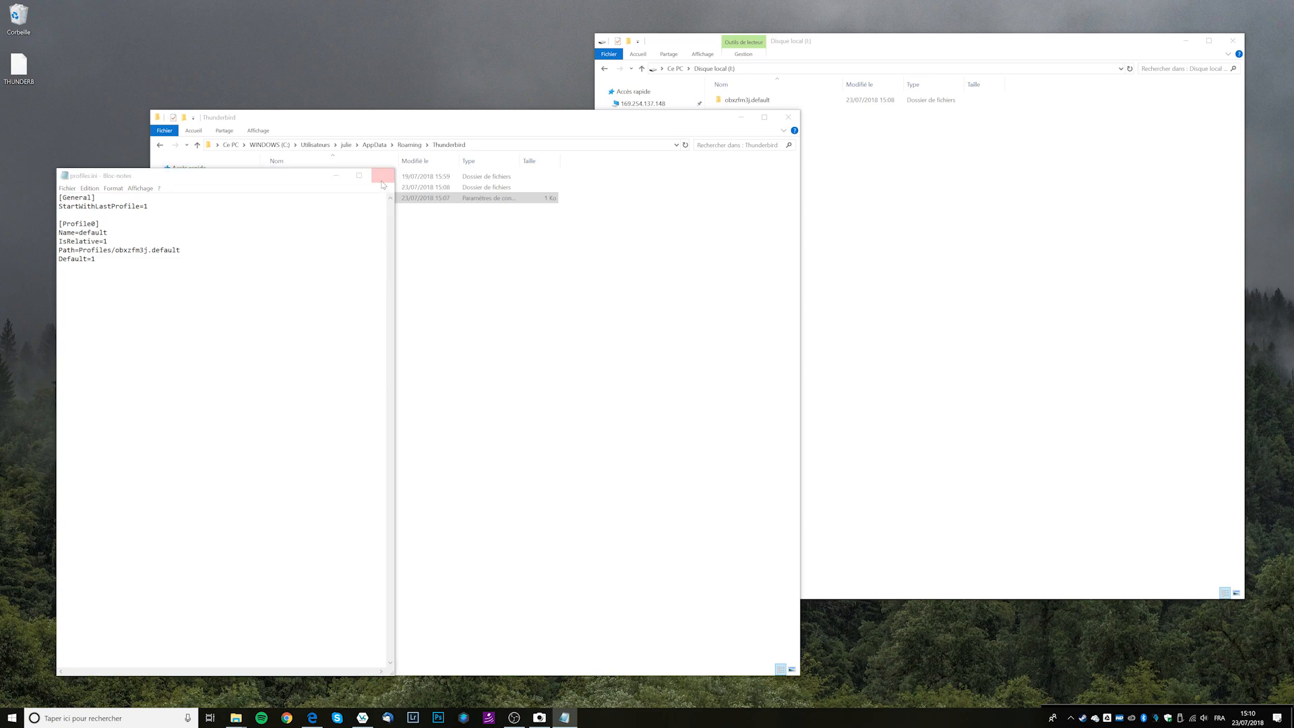
pyautogui.click(383, 175)
pyautogui.click(674, 369)
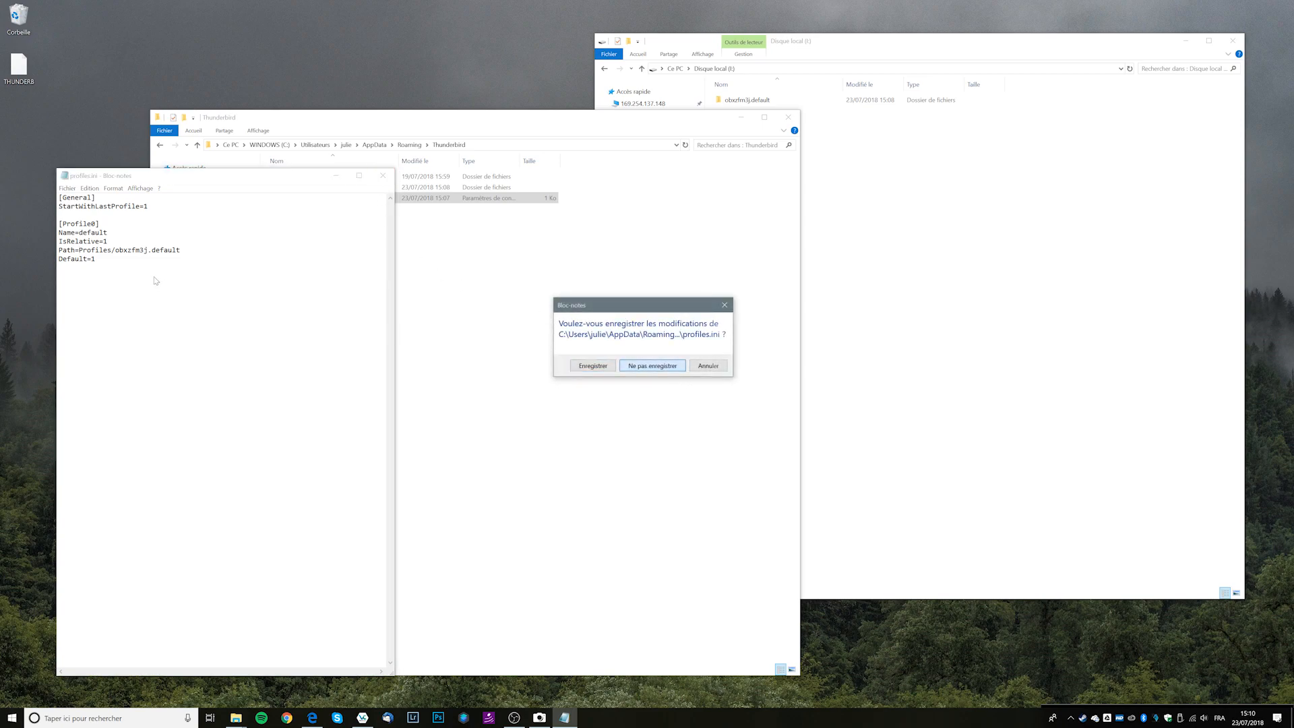
pyautogui.click(652, 365)
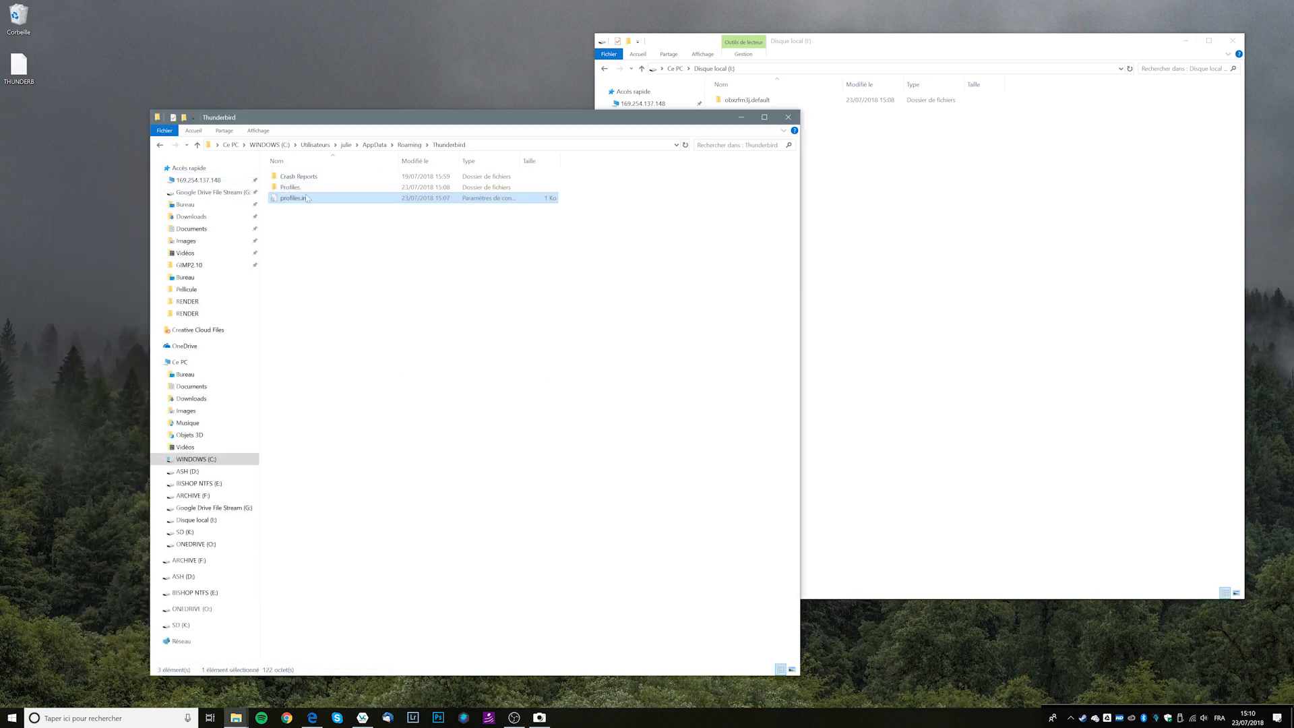
# Bring Edge forward showing the Link Shell Extension page.
pyautogui.click(734, 101)
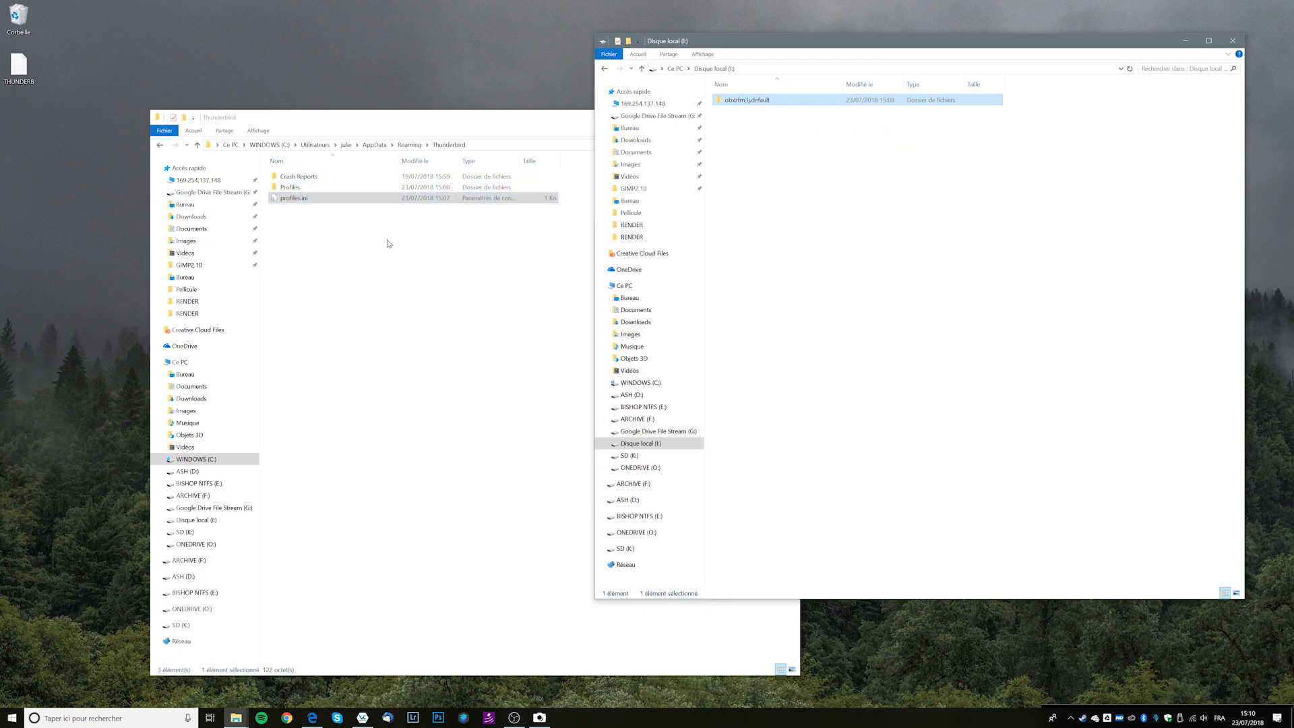
pyautogui.click(312, 718)
pyautogui.click(85, 48)
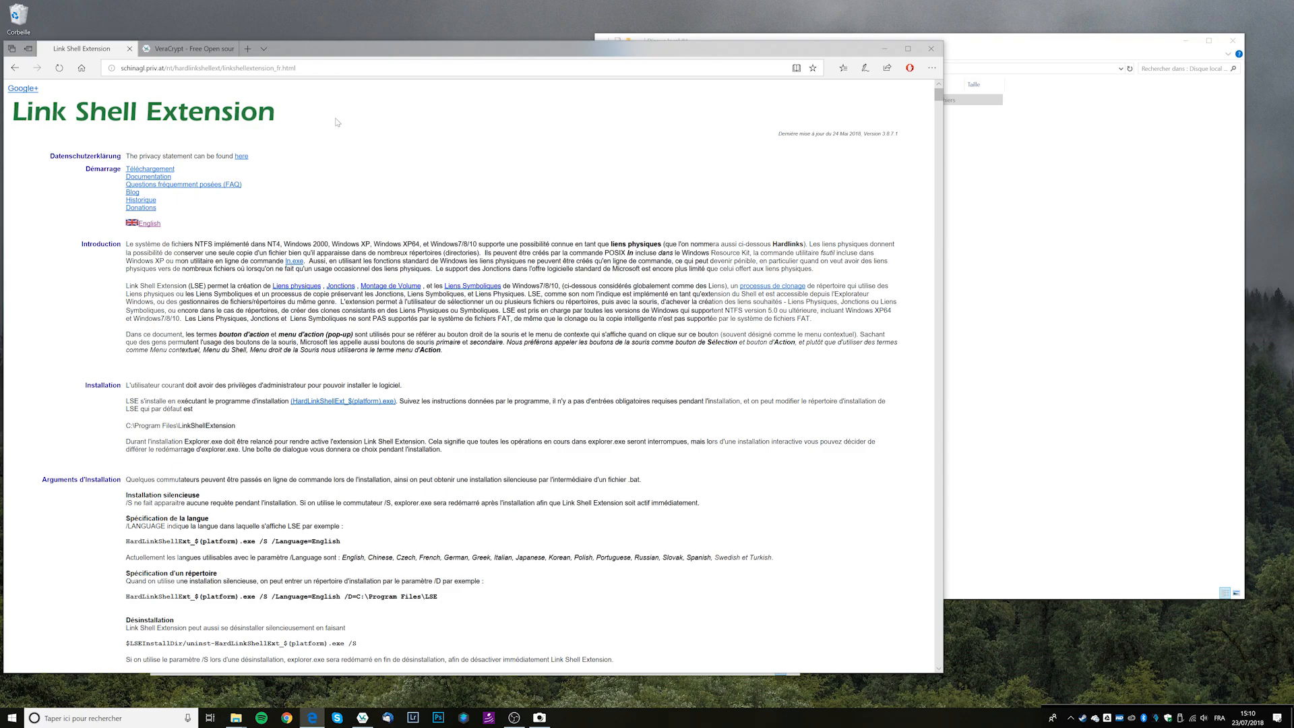
# Minimize the Edge window showing the Link Shell Extension page.
pyautogui.click(884, 54)
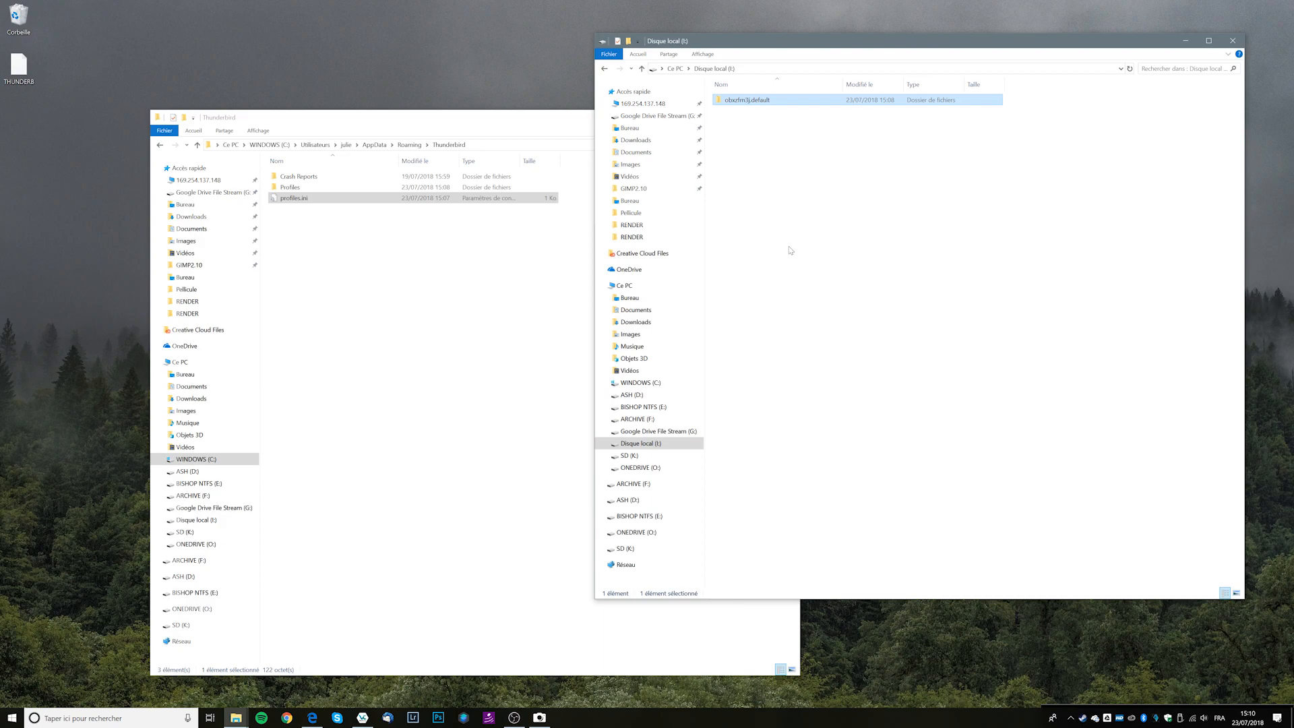
# Link the obxzfm3j.default profile on I: into Thunderbird's Profiles folder as a symbolic link.
pyautogui.rightClick(755, 106)
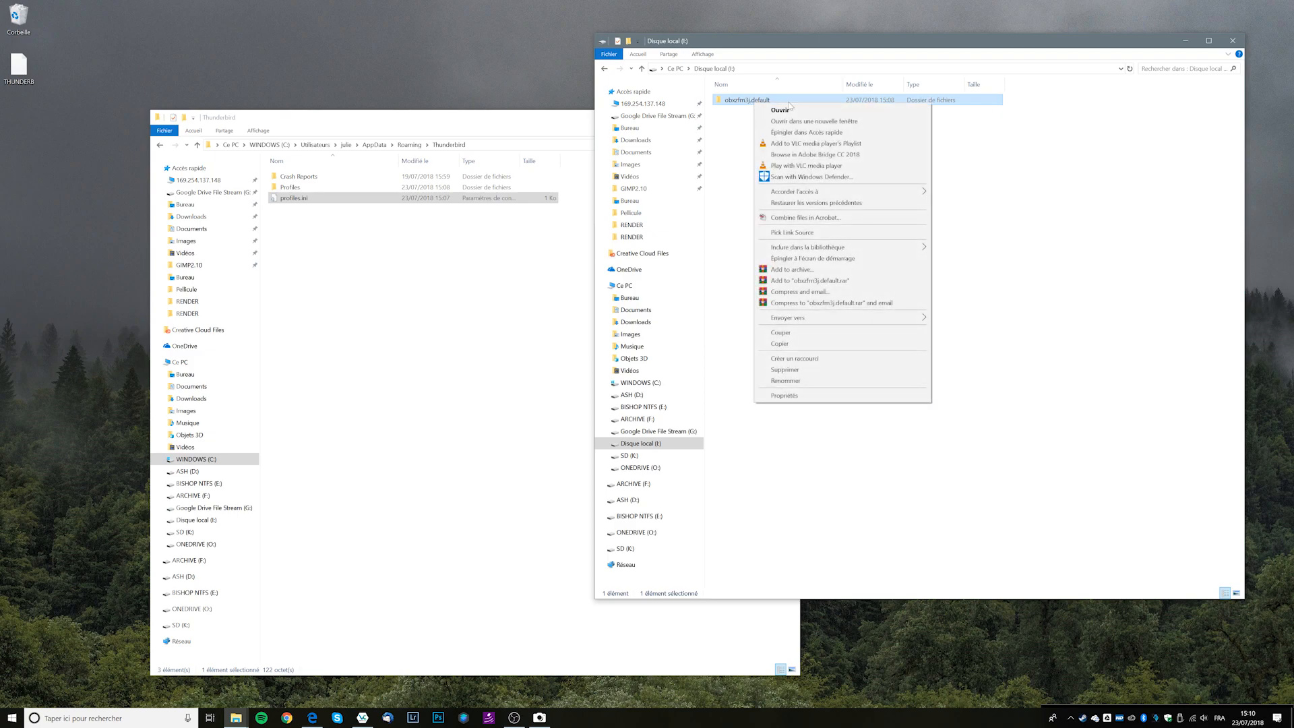
pyautogui.click(881, 233)
pyautogui.doubleClick(325, 188)
pyautogui.rightClick(358, 200)
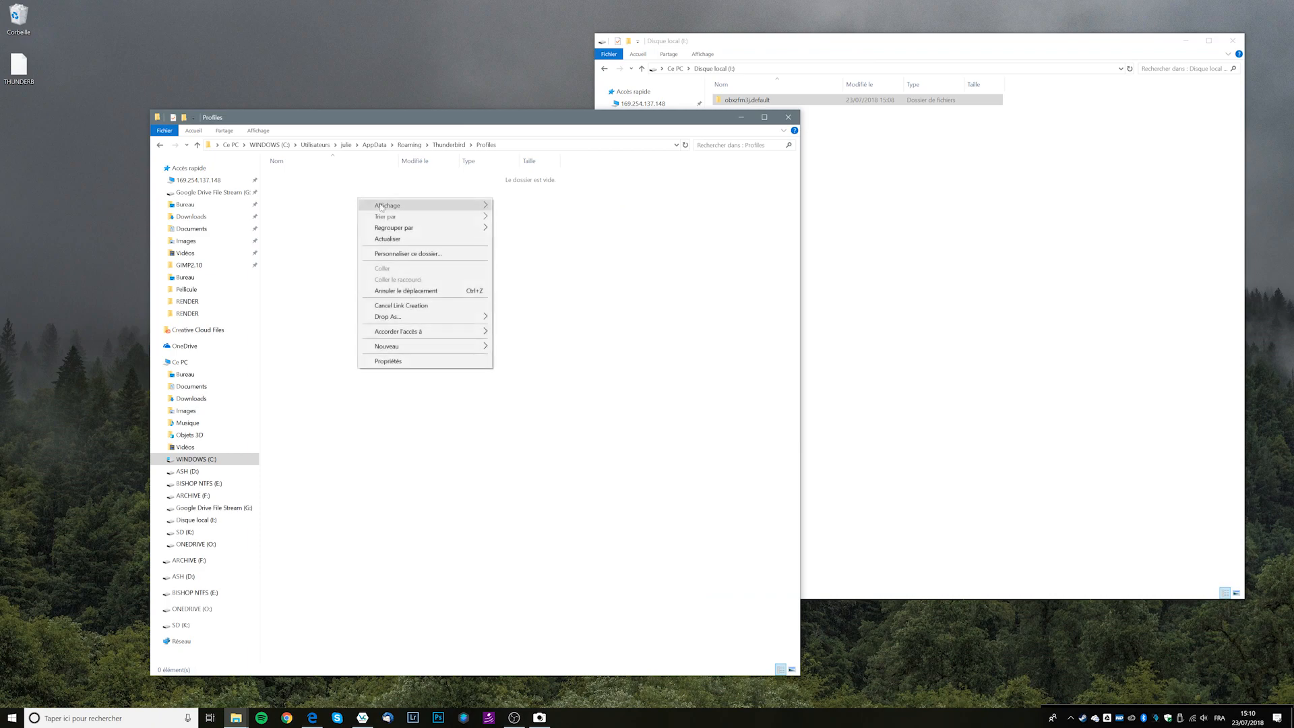
pyautogui.moveTo(479, 316)
pyautogui.click(540, 318)
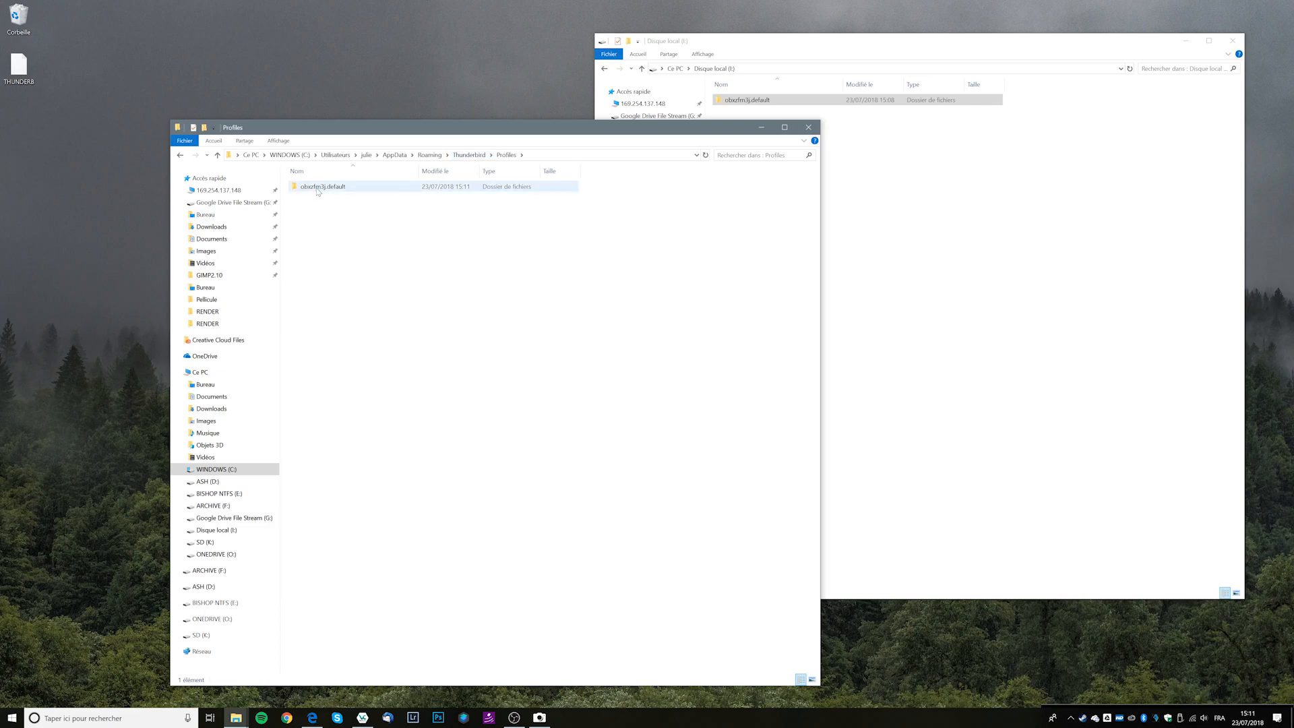
# Confirm Thunderbird reads the linked I: profile with the 16:00 TEST event, and dismiss its welcome dialog.
pyautogui.click(772, 108)
pyautogui.click(753, 105)
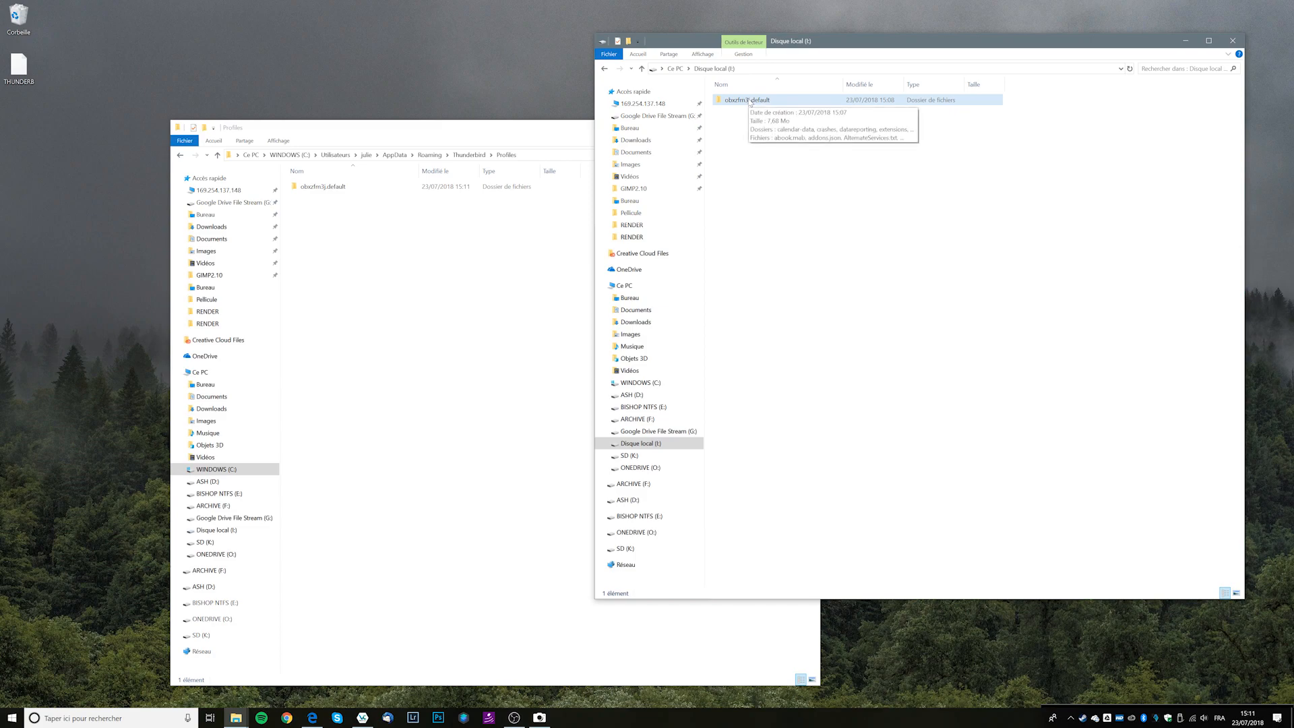
pyautogui.click(433, 269)
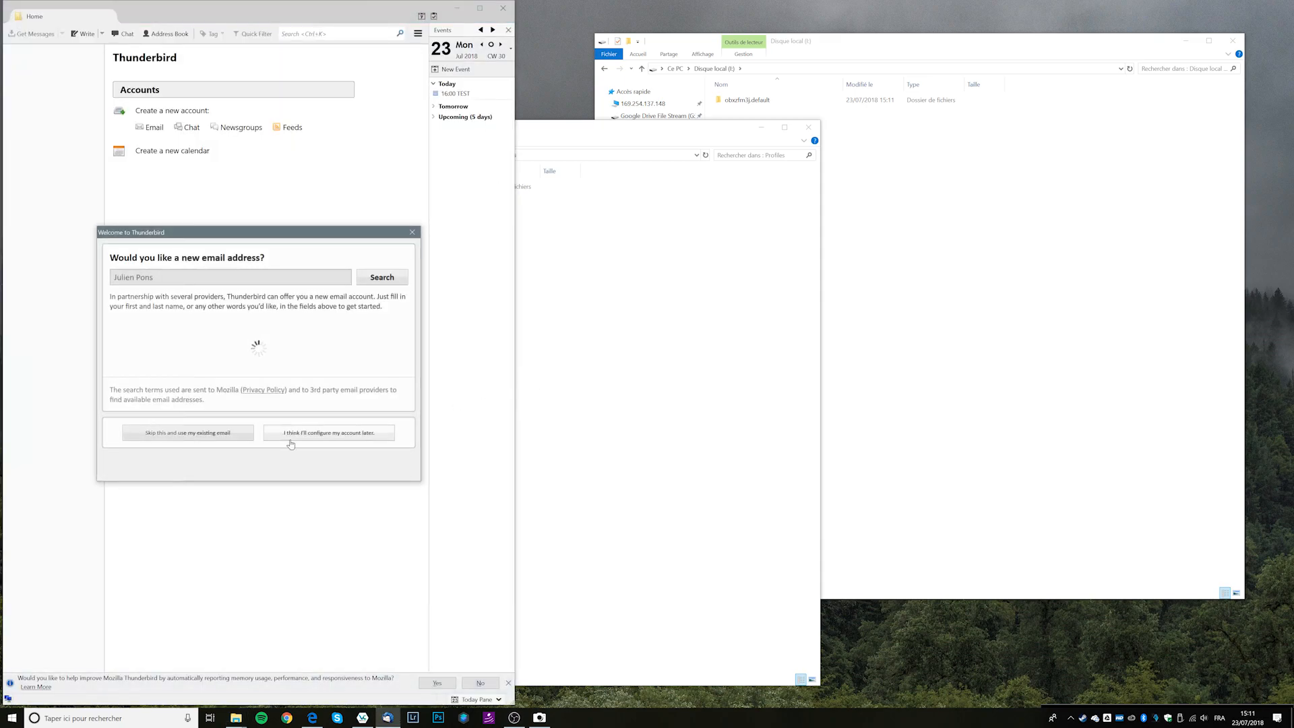
pyautogui.click(412, 232)
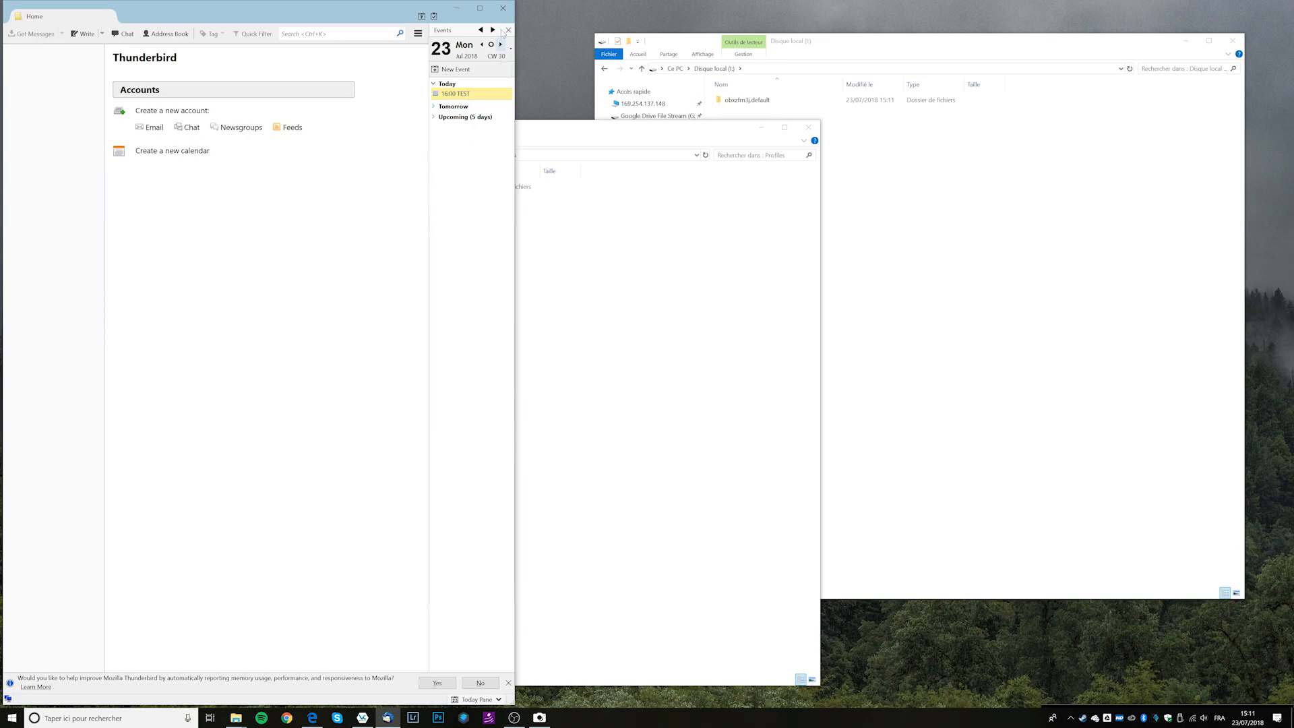
pyautogui.click(565, 201)
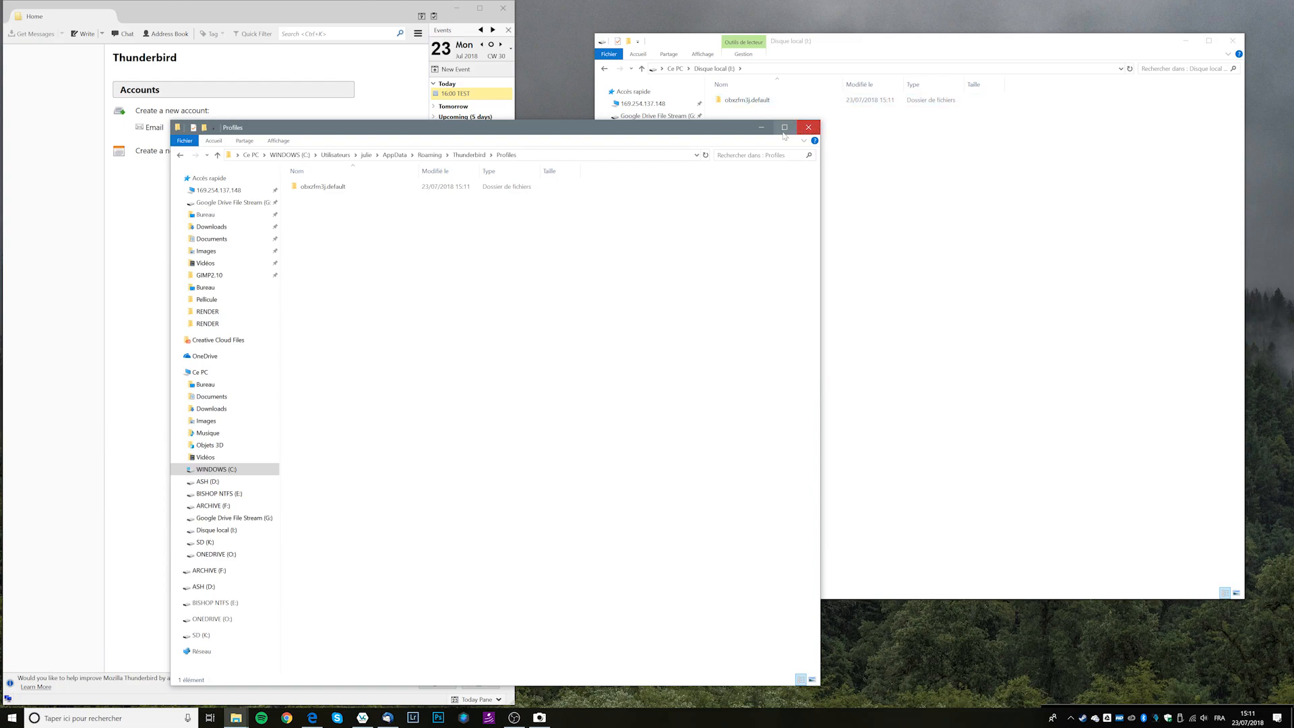
# Close Thunderbird and dismount the THUNDERBIRD volume from drive I: in VeraCrypt.
pyautogui.click(503, 8)
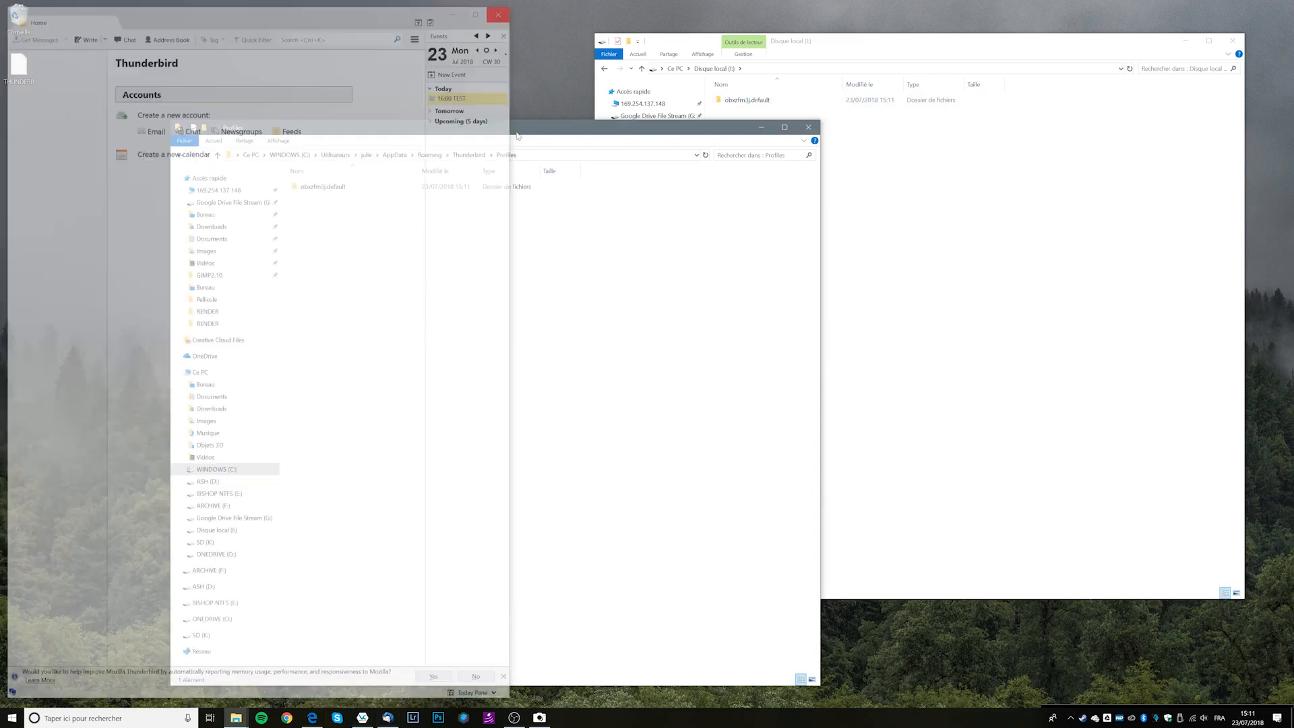
pyautogui.click(362, 718)
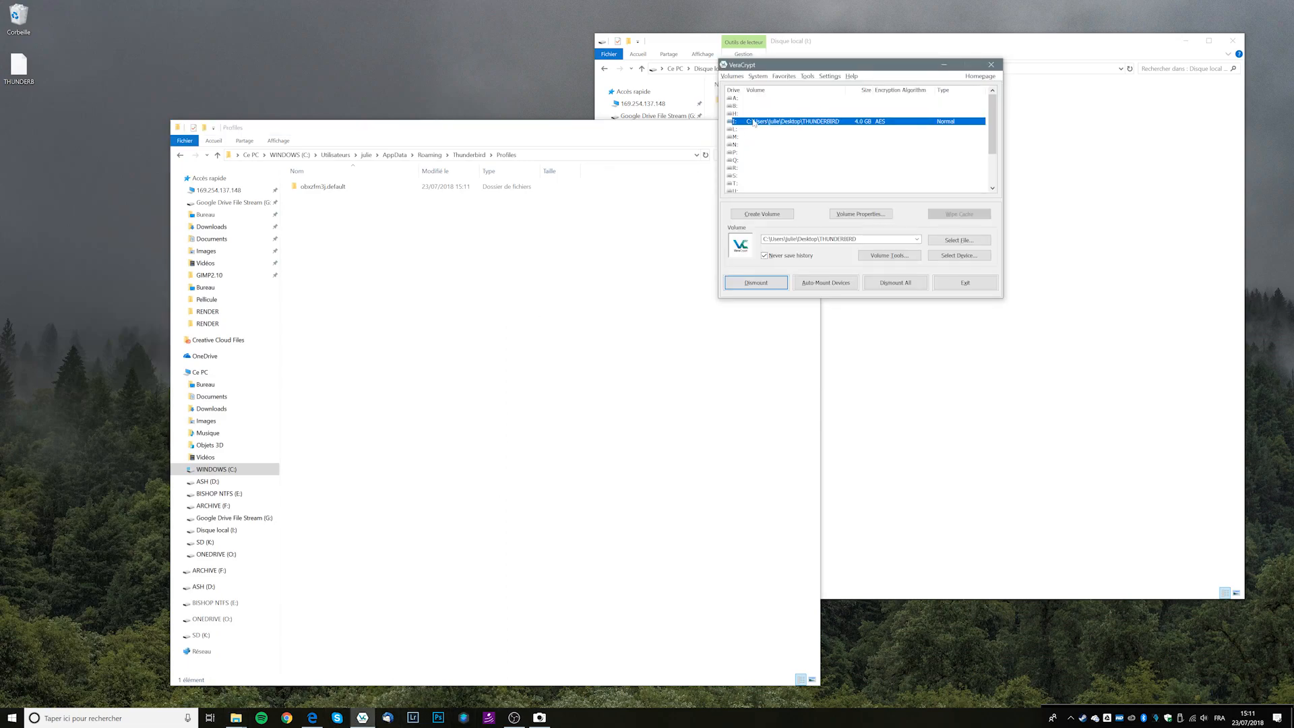
pyautogui.click(756, 283)
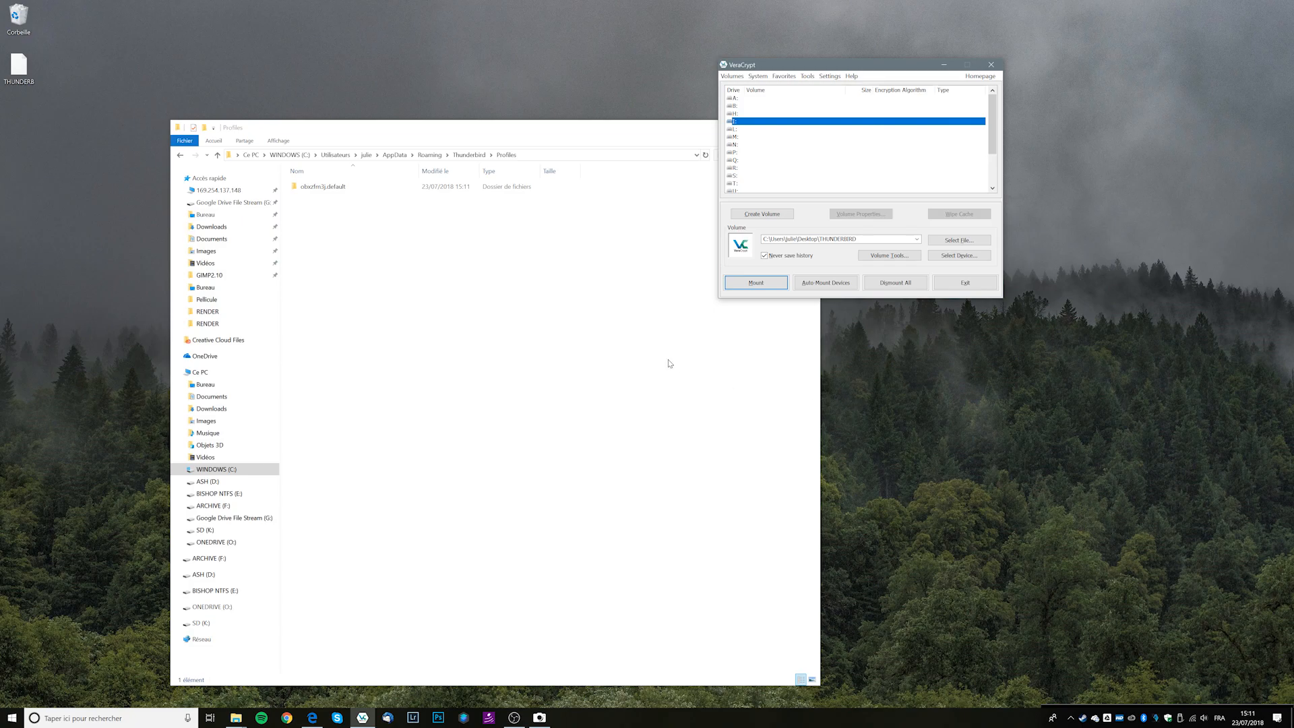
# Try relaunching Thunderbird with the volume dismounted and dismiss its warning.
pyautogui.click(28, 85)
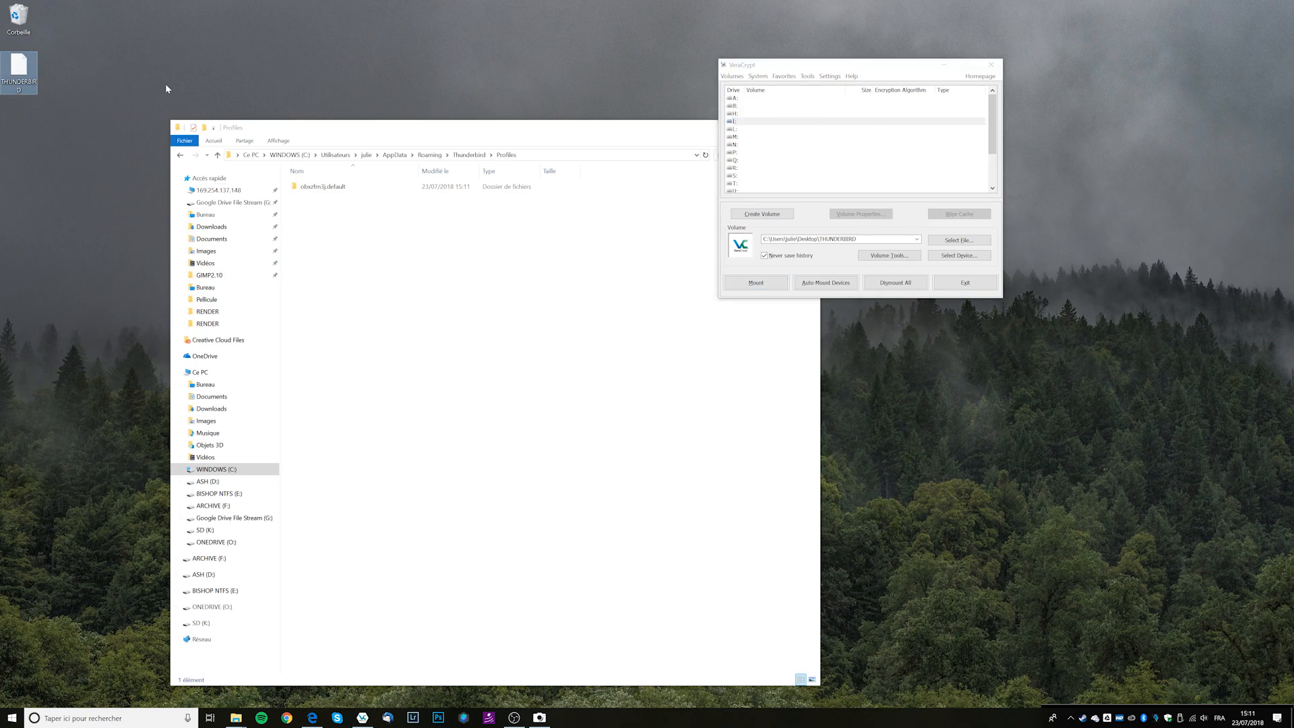
pyautogui.click(455, 518)
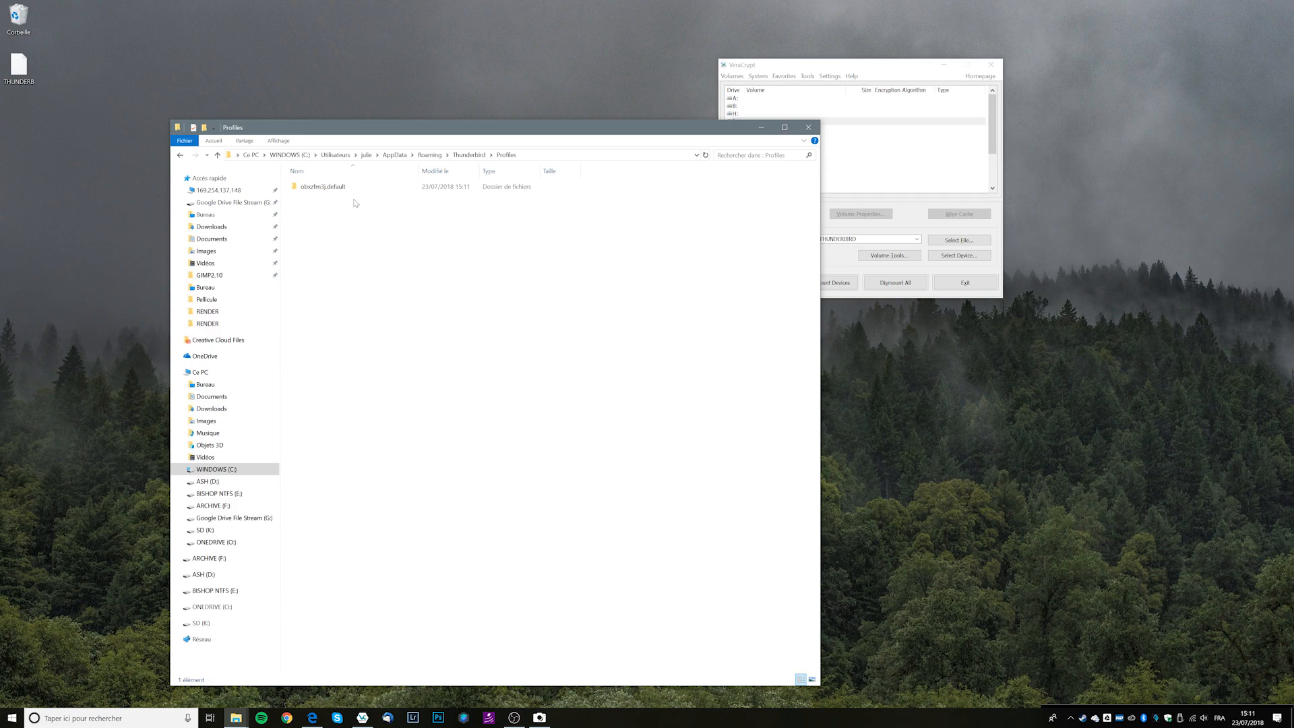
pyautogui.click(388, 717)
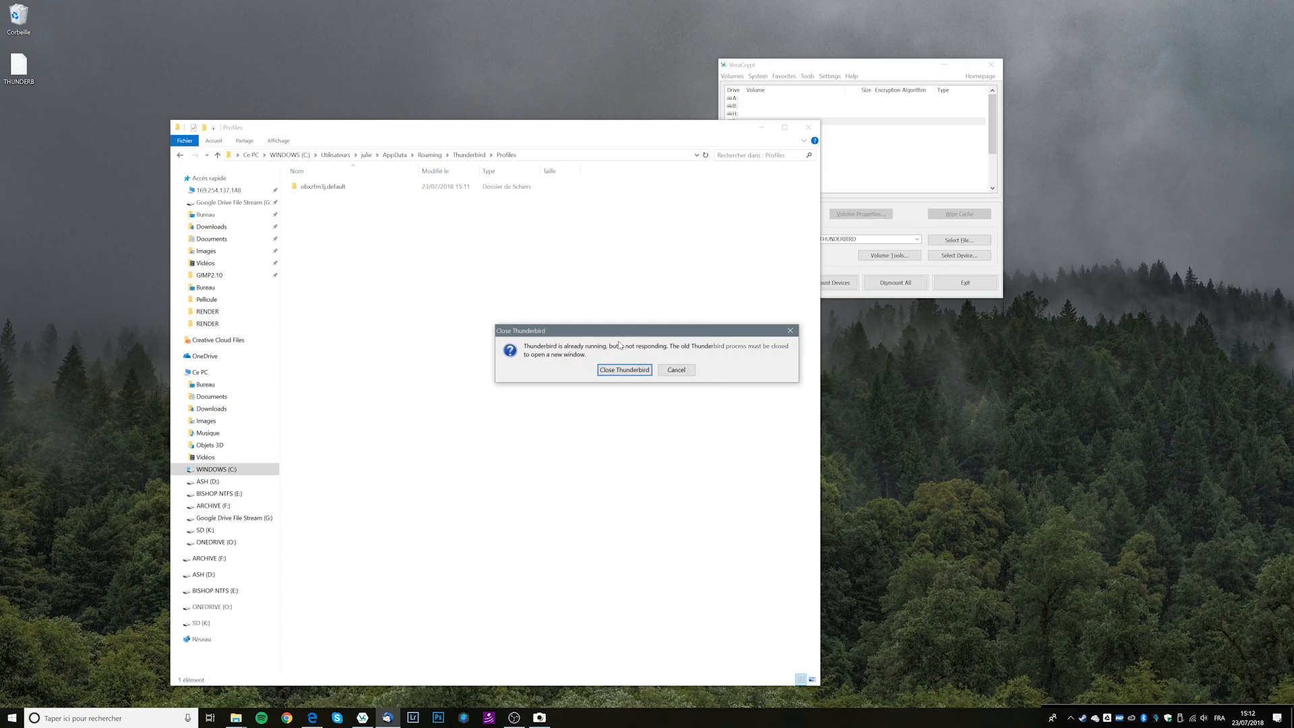
pyautogui.click(691, 372)
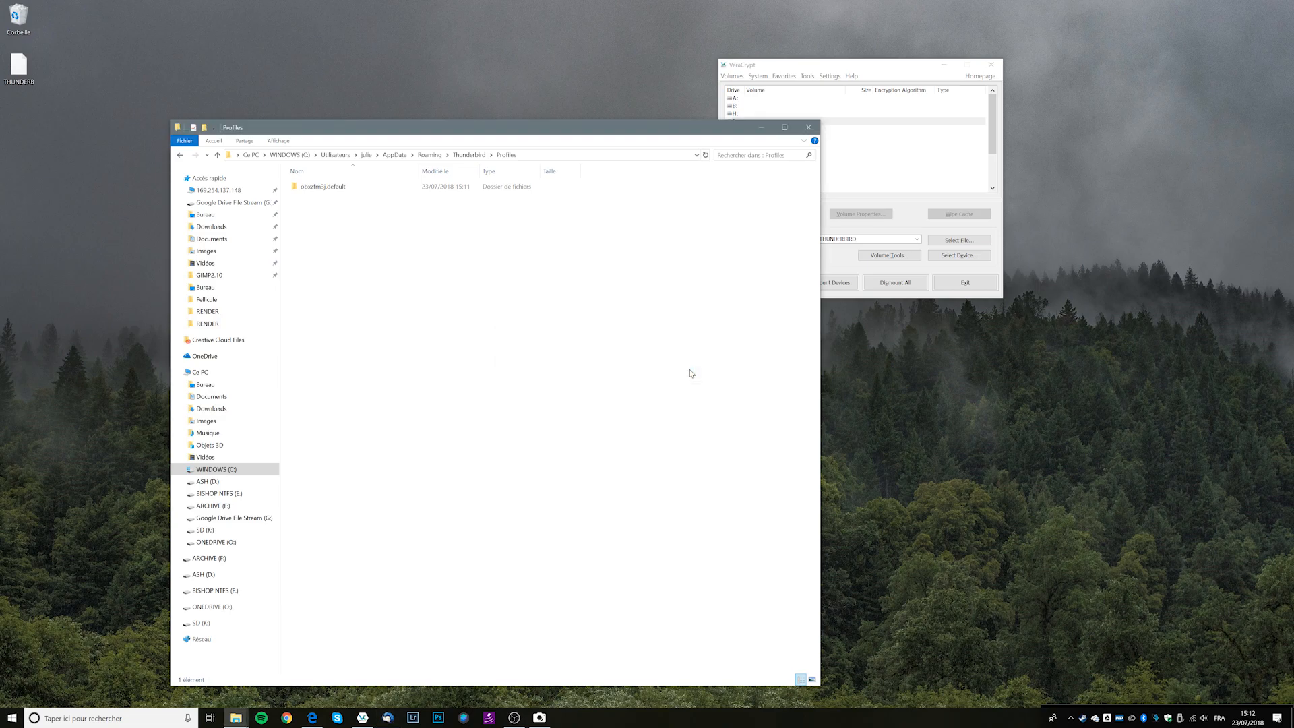
# Remount the THUNDERBIRD volume on drive I: with the volume password, then close Thunderbird.
pyautogui.click(845, 122)
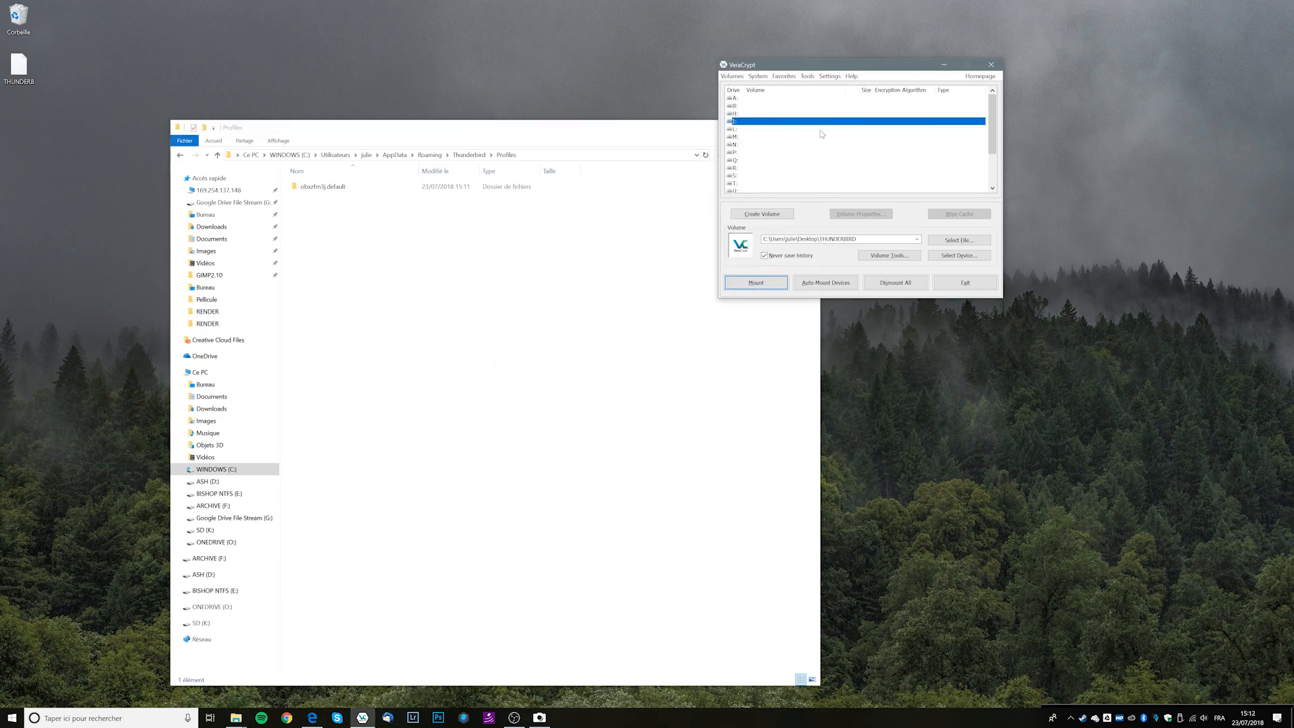
pyautogui.click(778, 277)
pyautogui.write('•••••••')
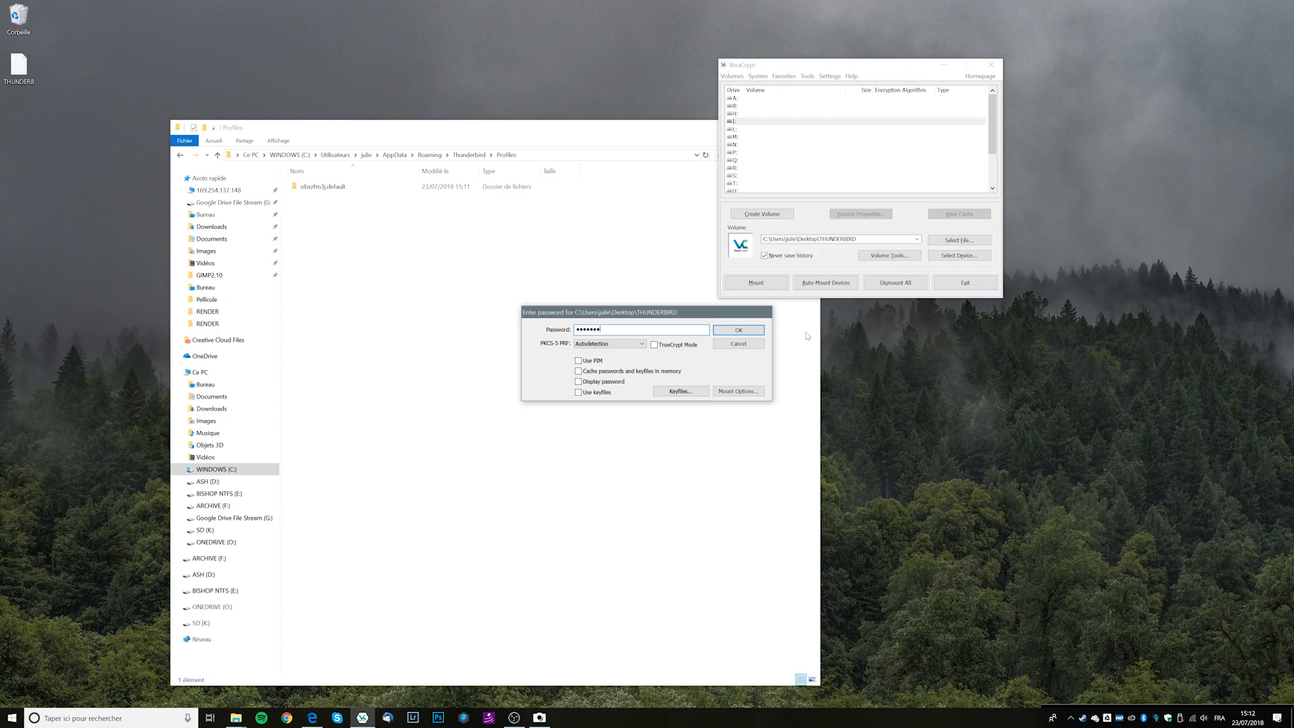
pyautogui.write('•')
pyautogui.press('Return')
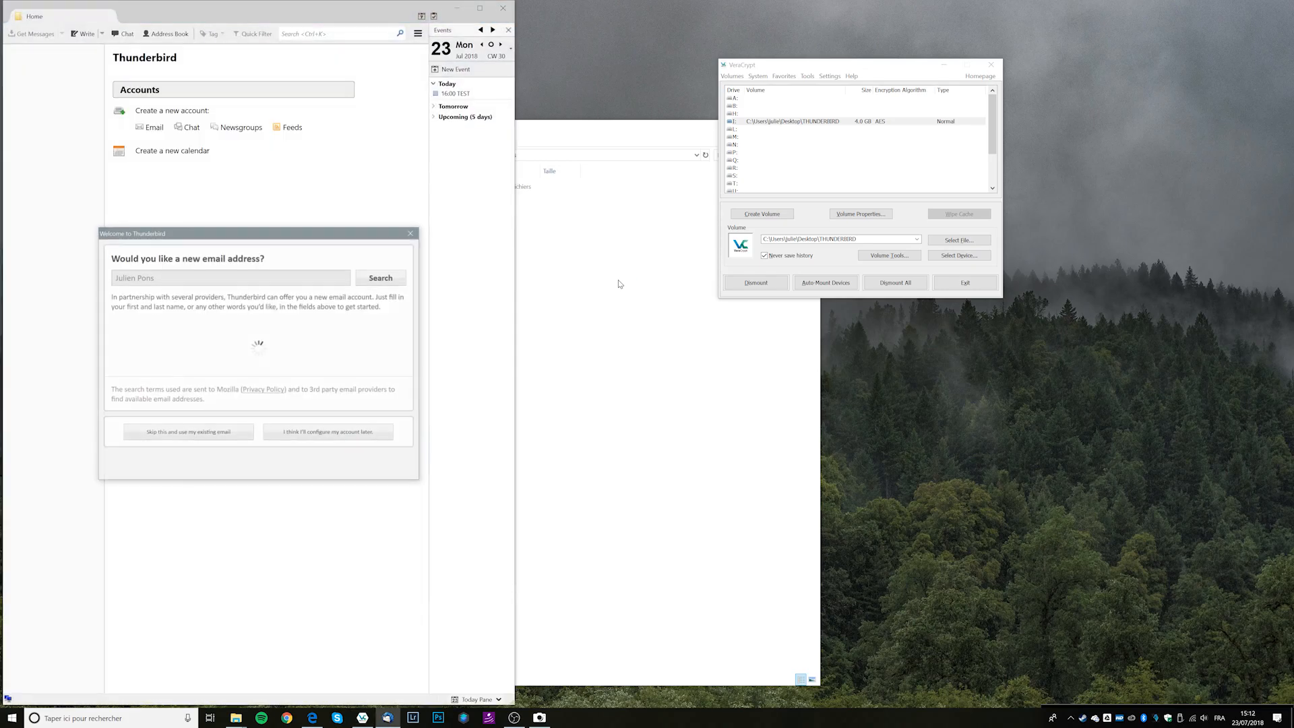
pyautogui.click(417, 231)
pyautogui.click(511, 4)
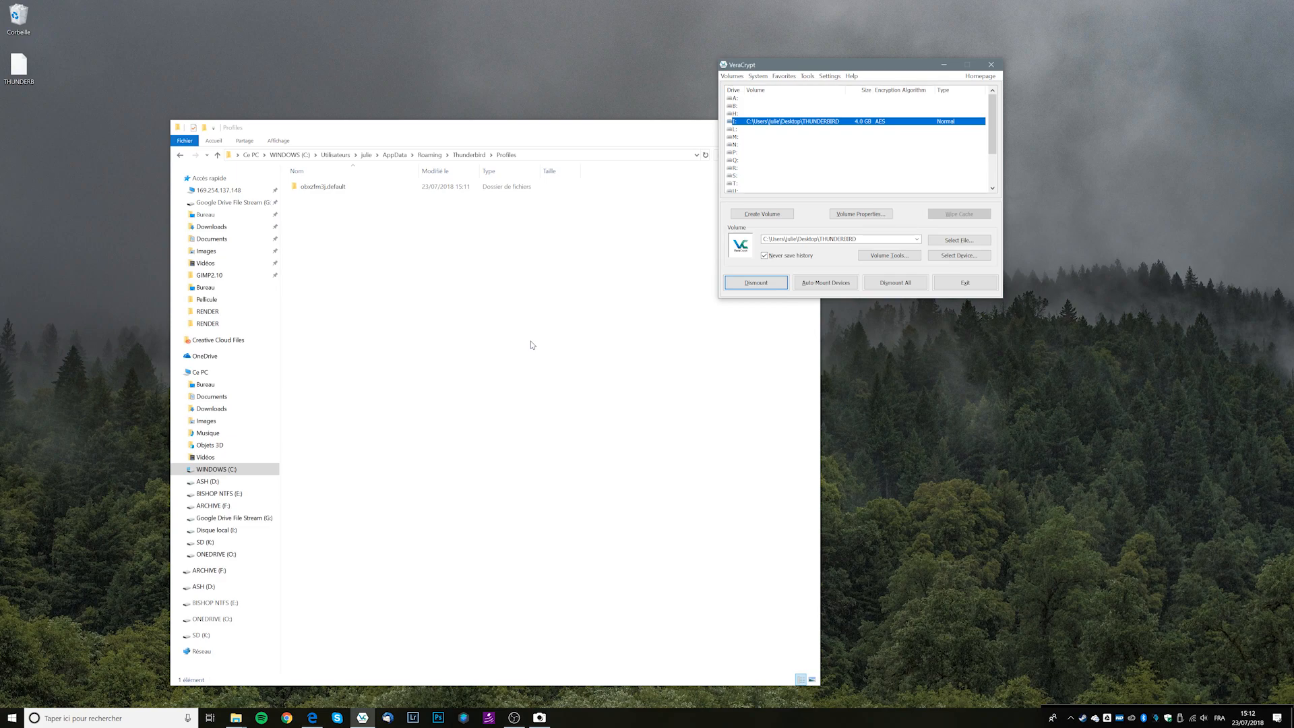
pyautogui.click(532, 344)
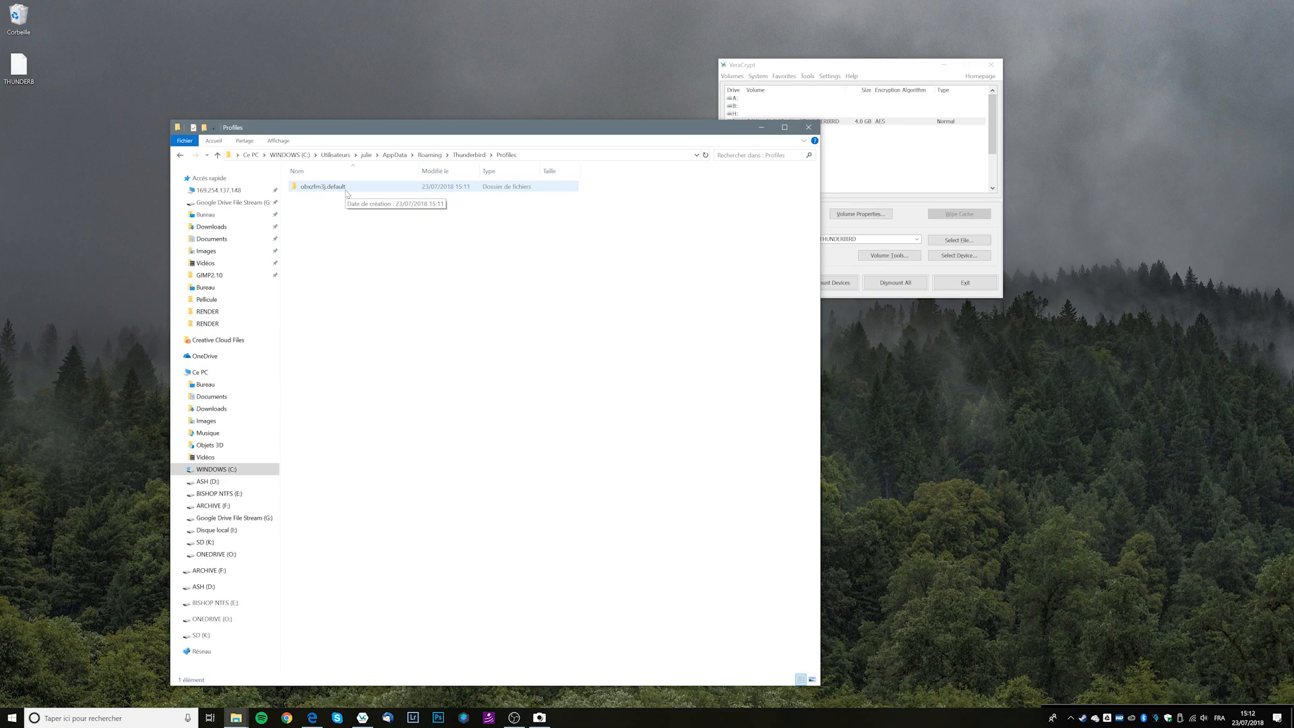
pyautogui.click(835, 123)
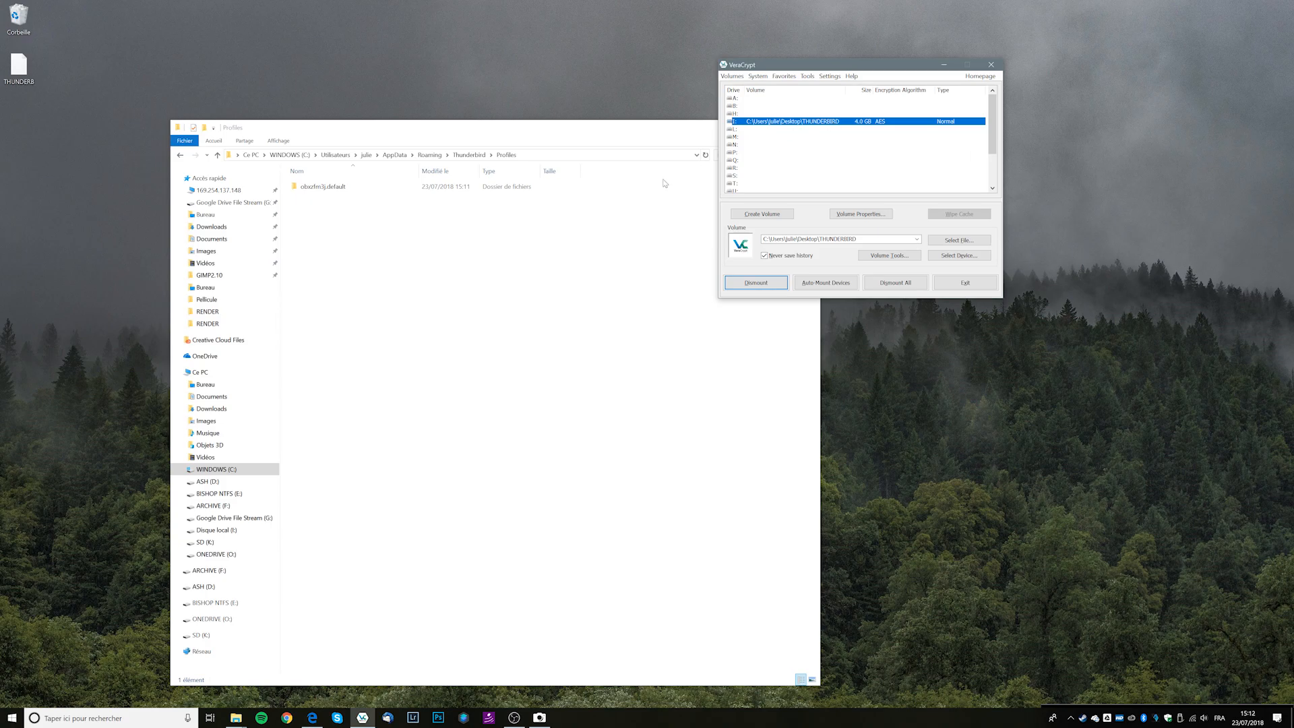
pyautogui.click(19, 68)
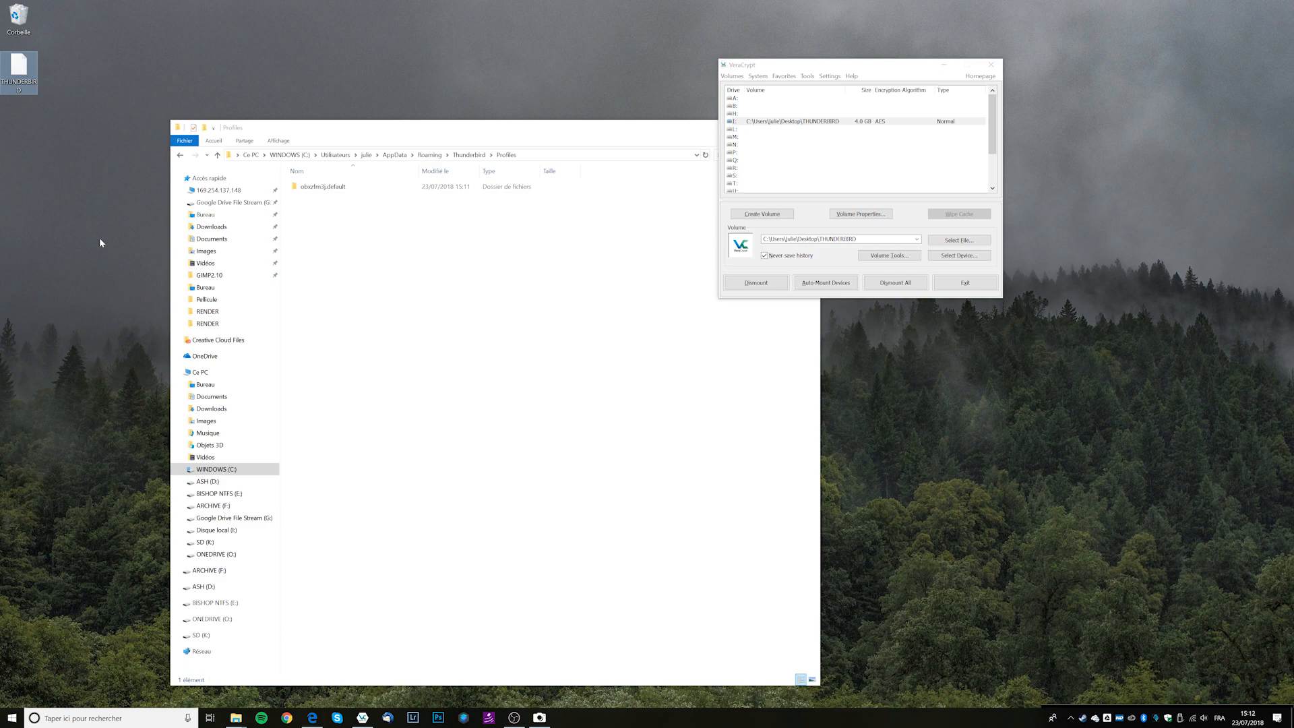
# Move the THUNDERBIRD volume icon to the desktop's top row and select drive I: in VeraCrypt.
pyautogui.moveTo(32, 89); pyautogui.dragTo(225, 46)
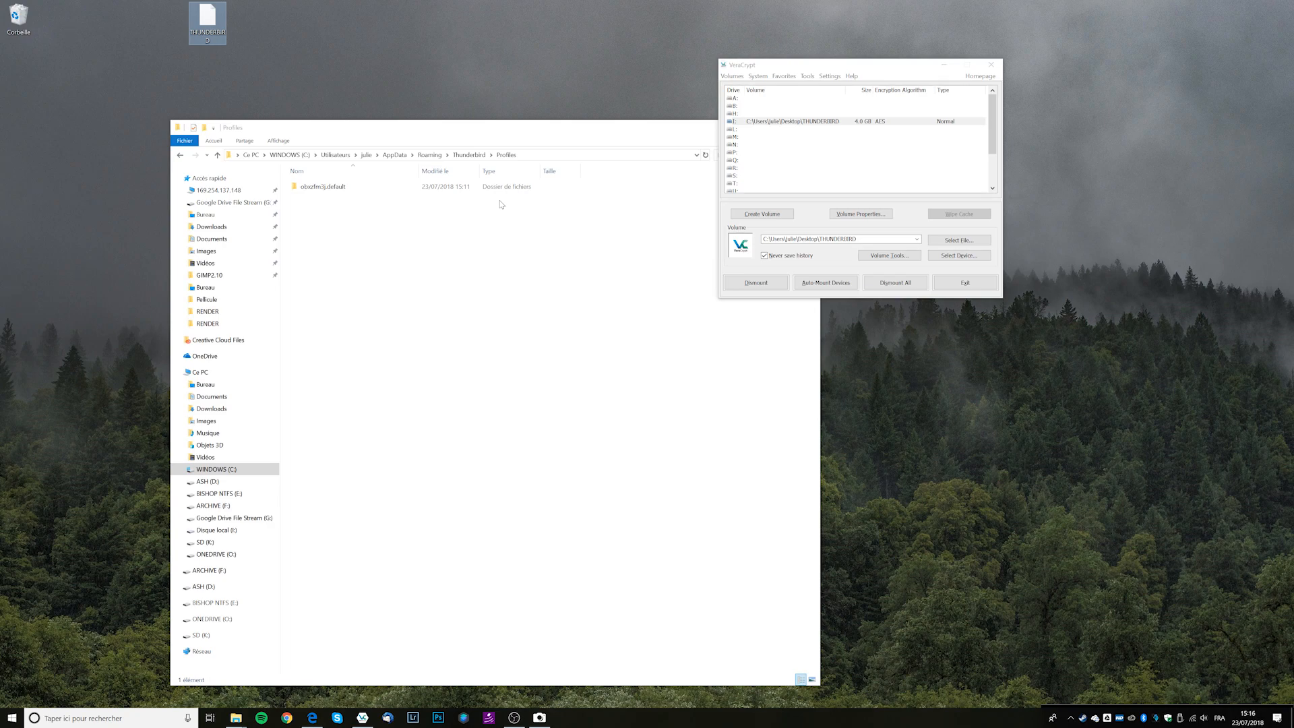
pyautogui.click(901, 121)
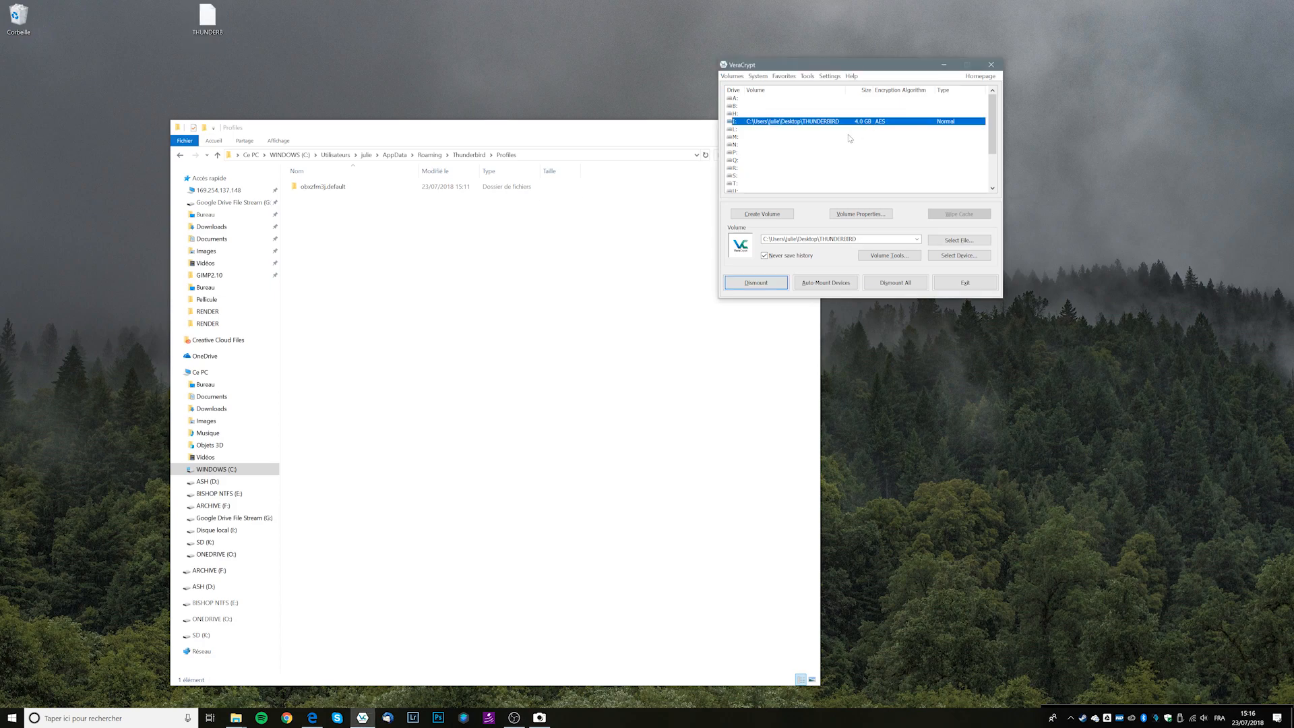